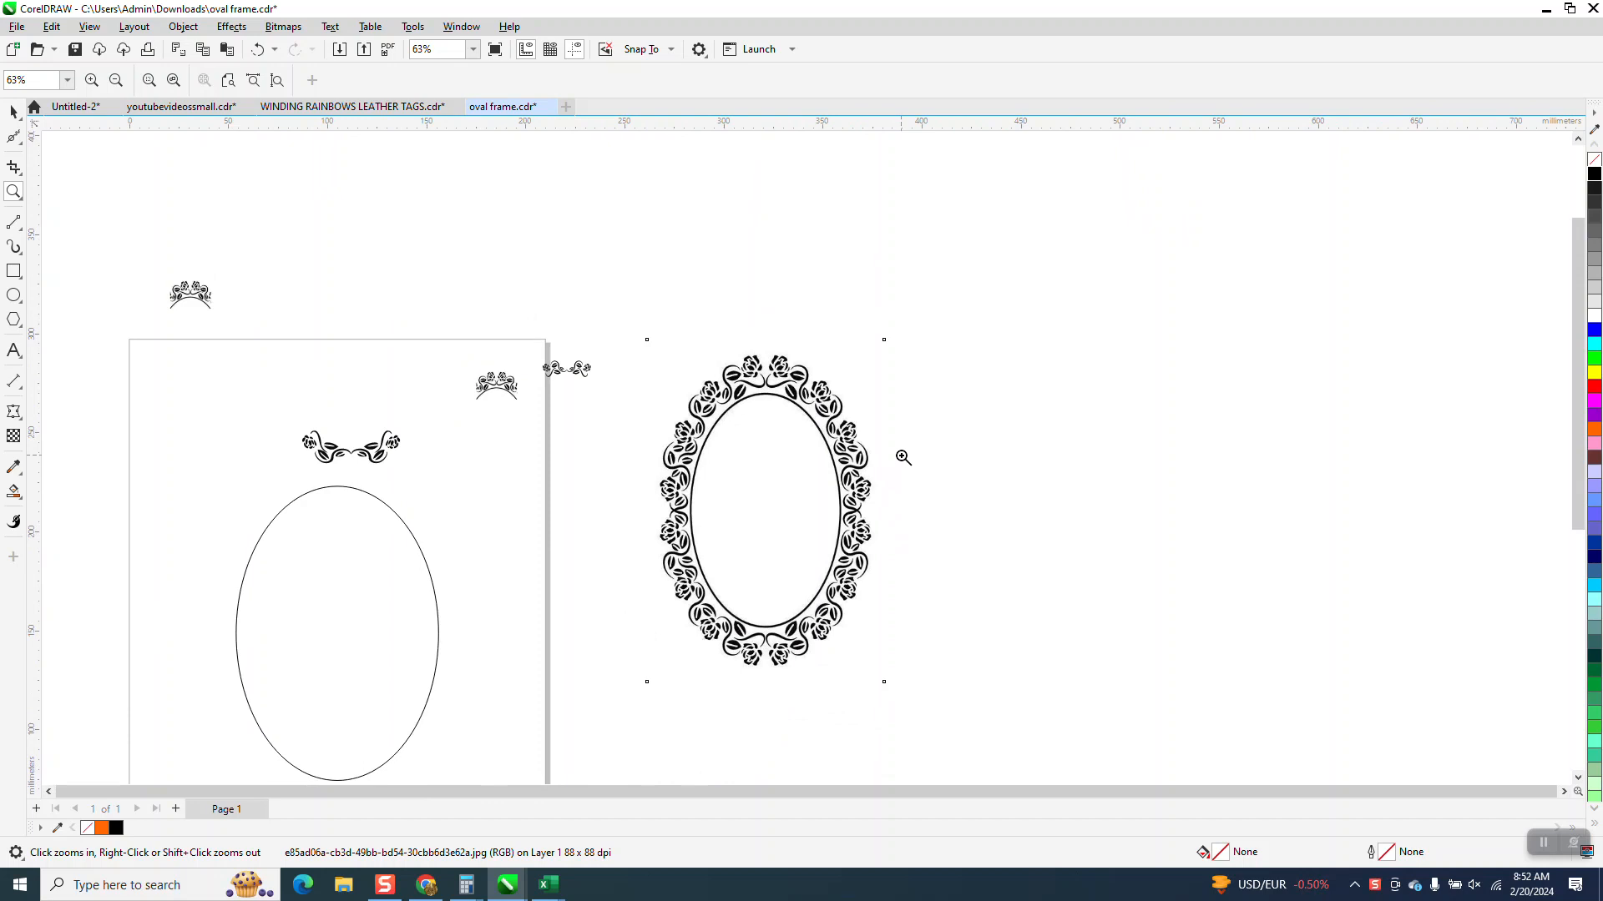
- Move the mirrored rose ornament to just above the oval's top, centred at about X 103.6 mm, Y 236 mm
scroll(834, 464, "down", 1)
left_click_drag(523, 379, 634, 439)
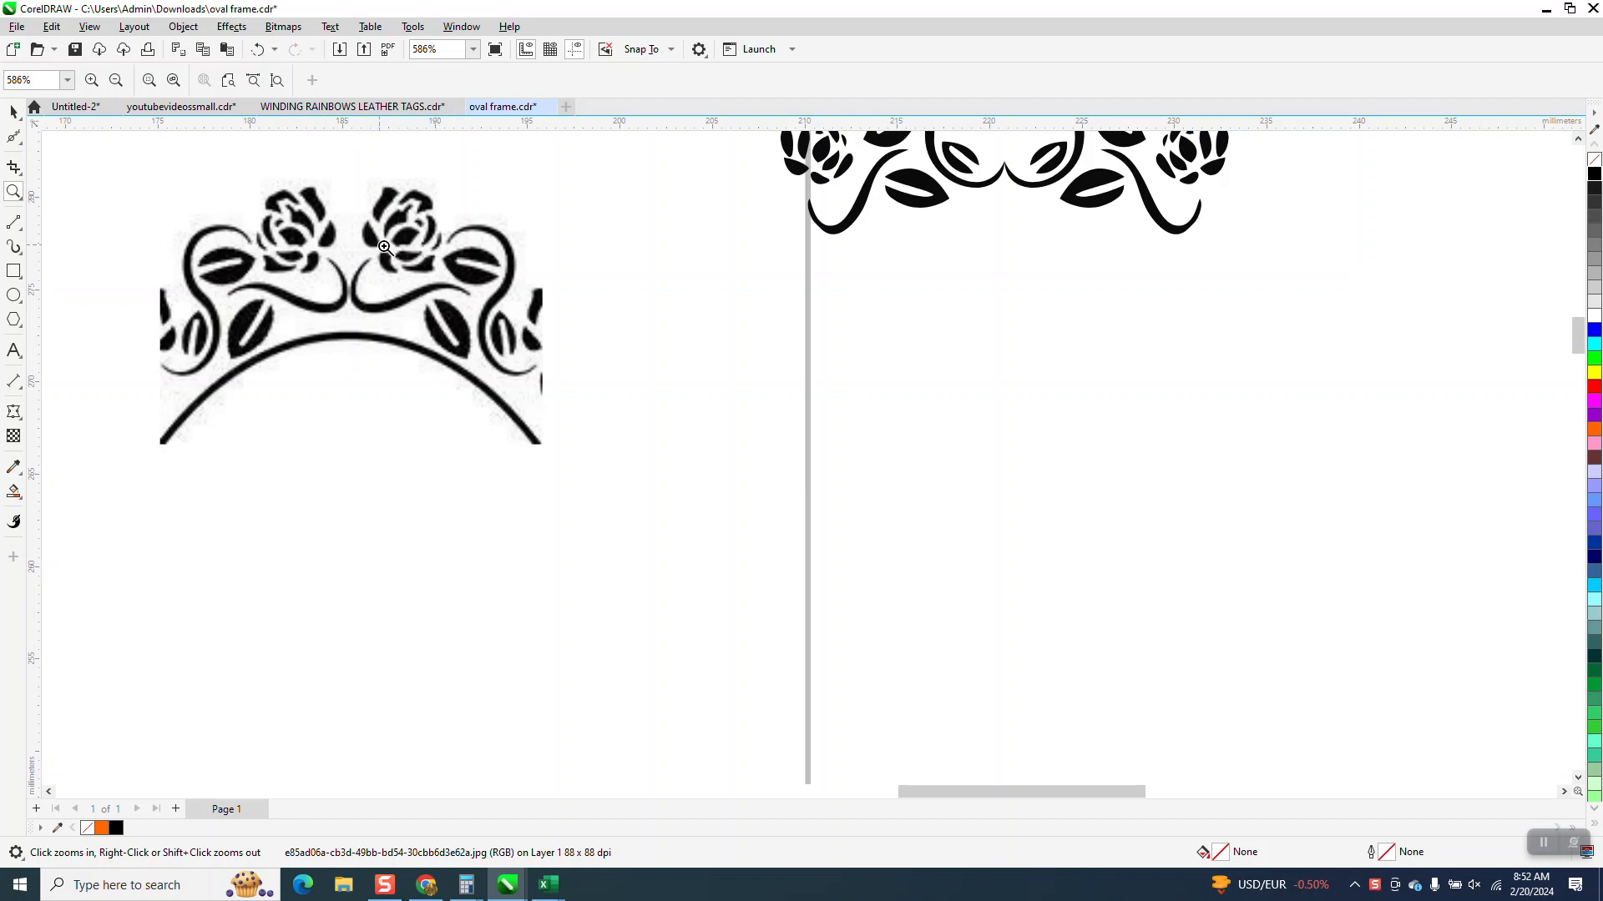
scroll(575, 384, "down", 1)
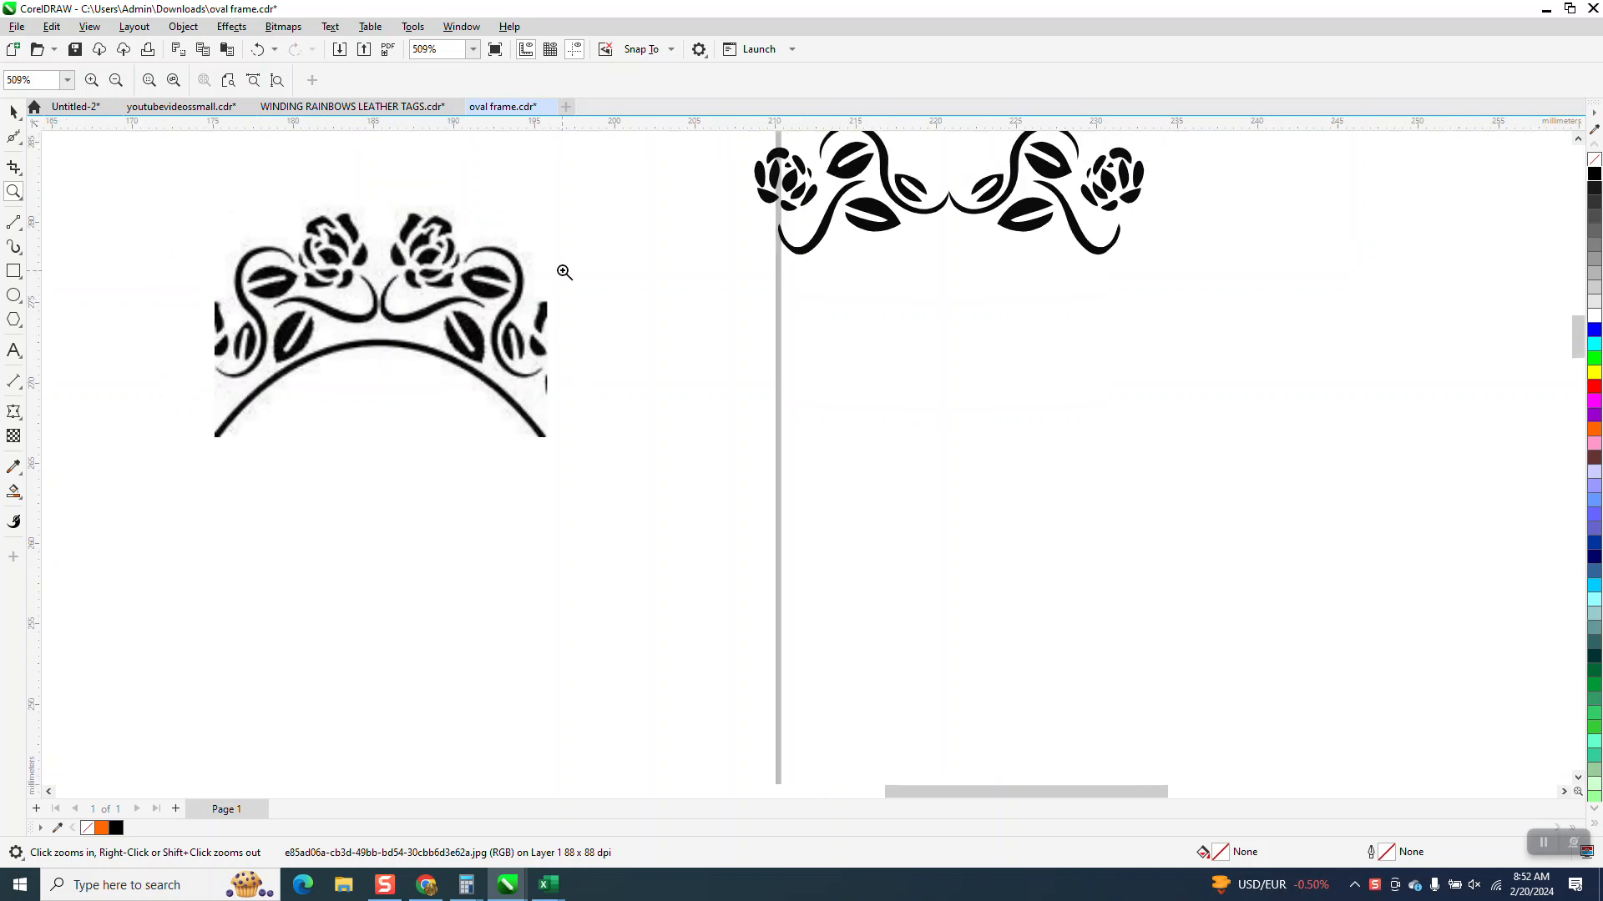
scroll(1023, 251, "down", 3)
scroll(1023, 251, "down", 10)
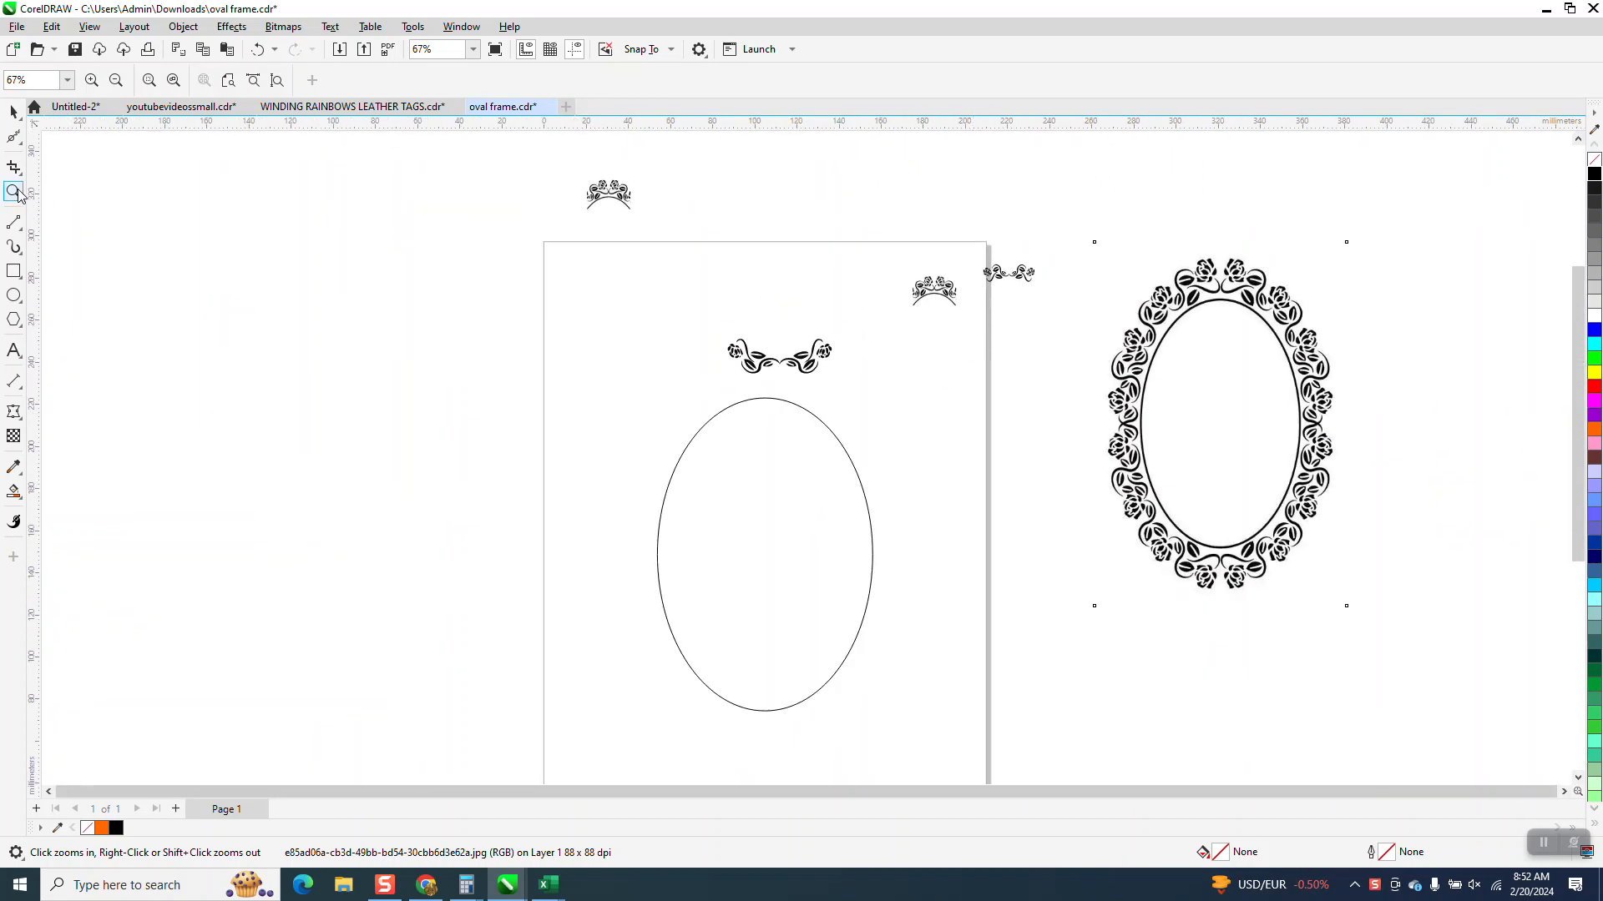
left_click_drag(647, 314, 952, 602)
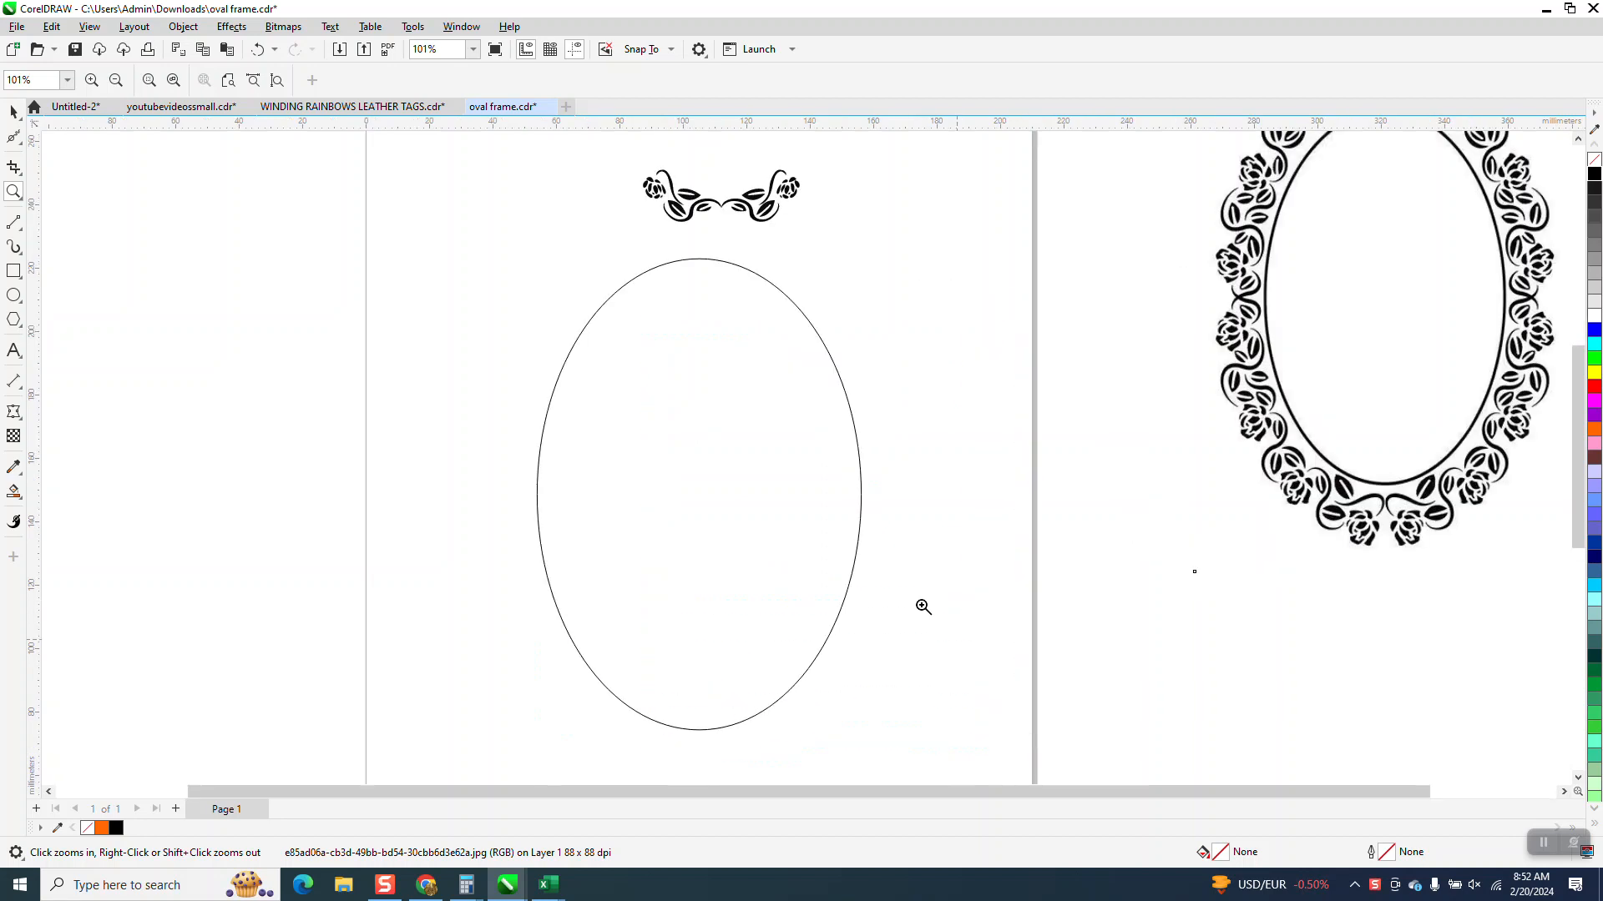
left_click(15, 113)
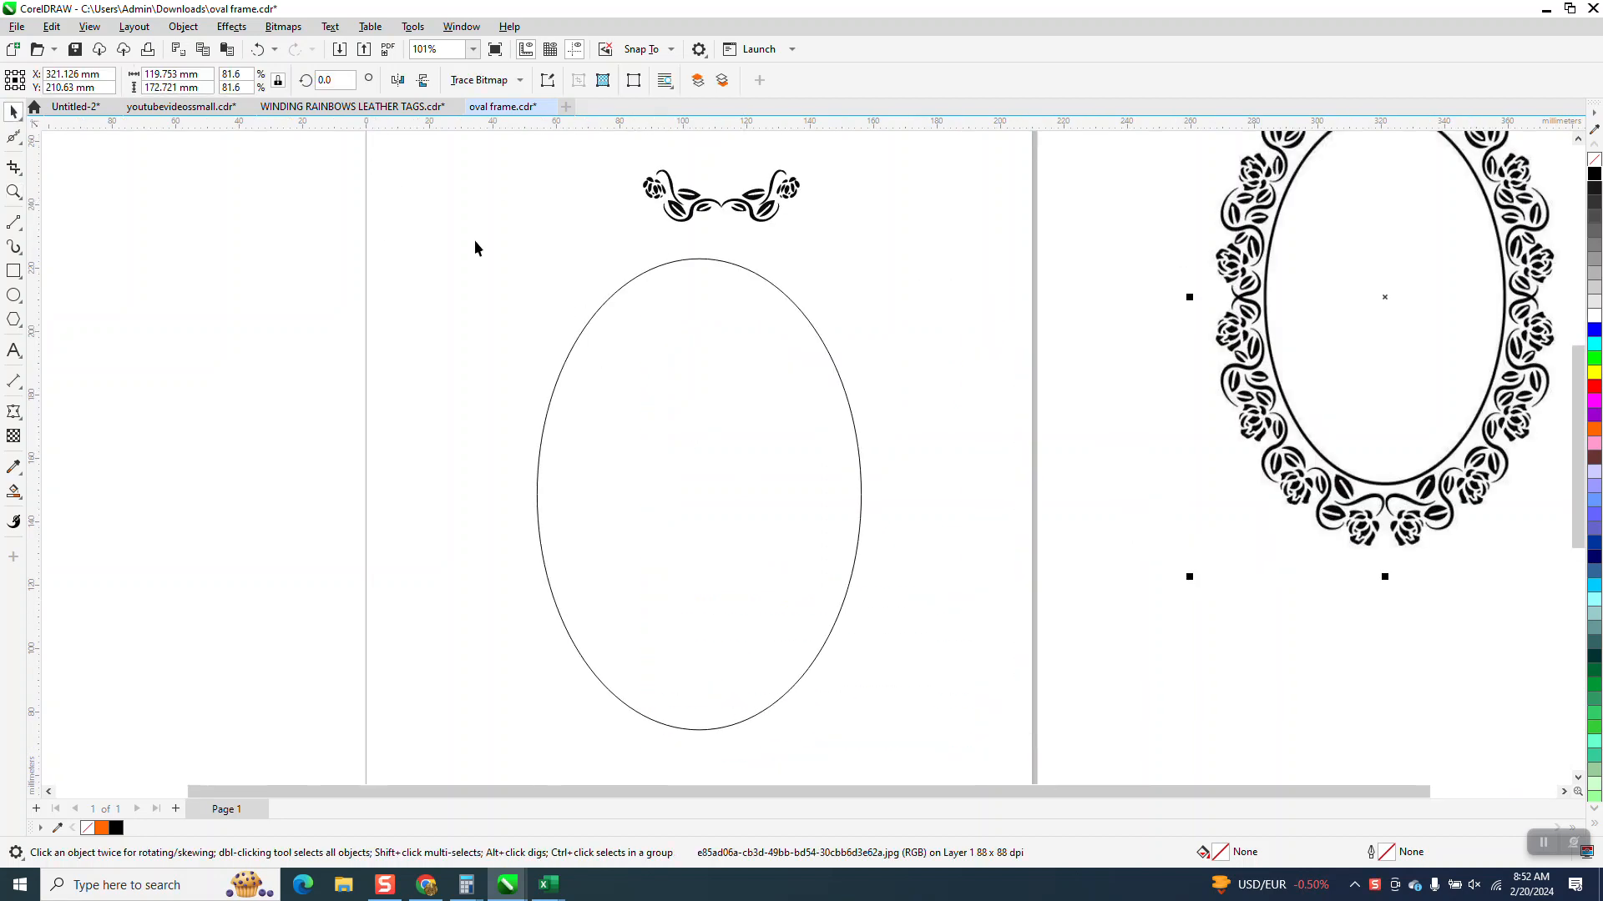
left_click_drag(762, 222, 717, 243)
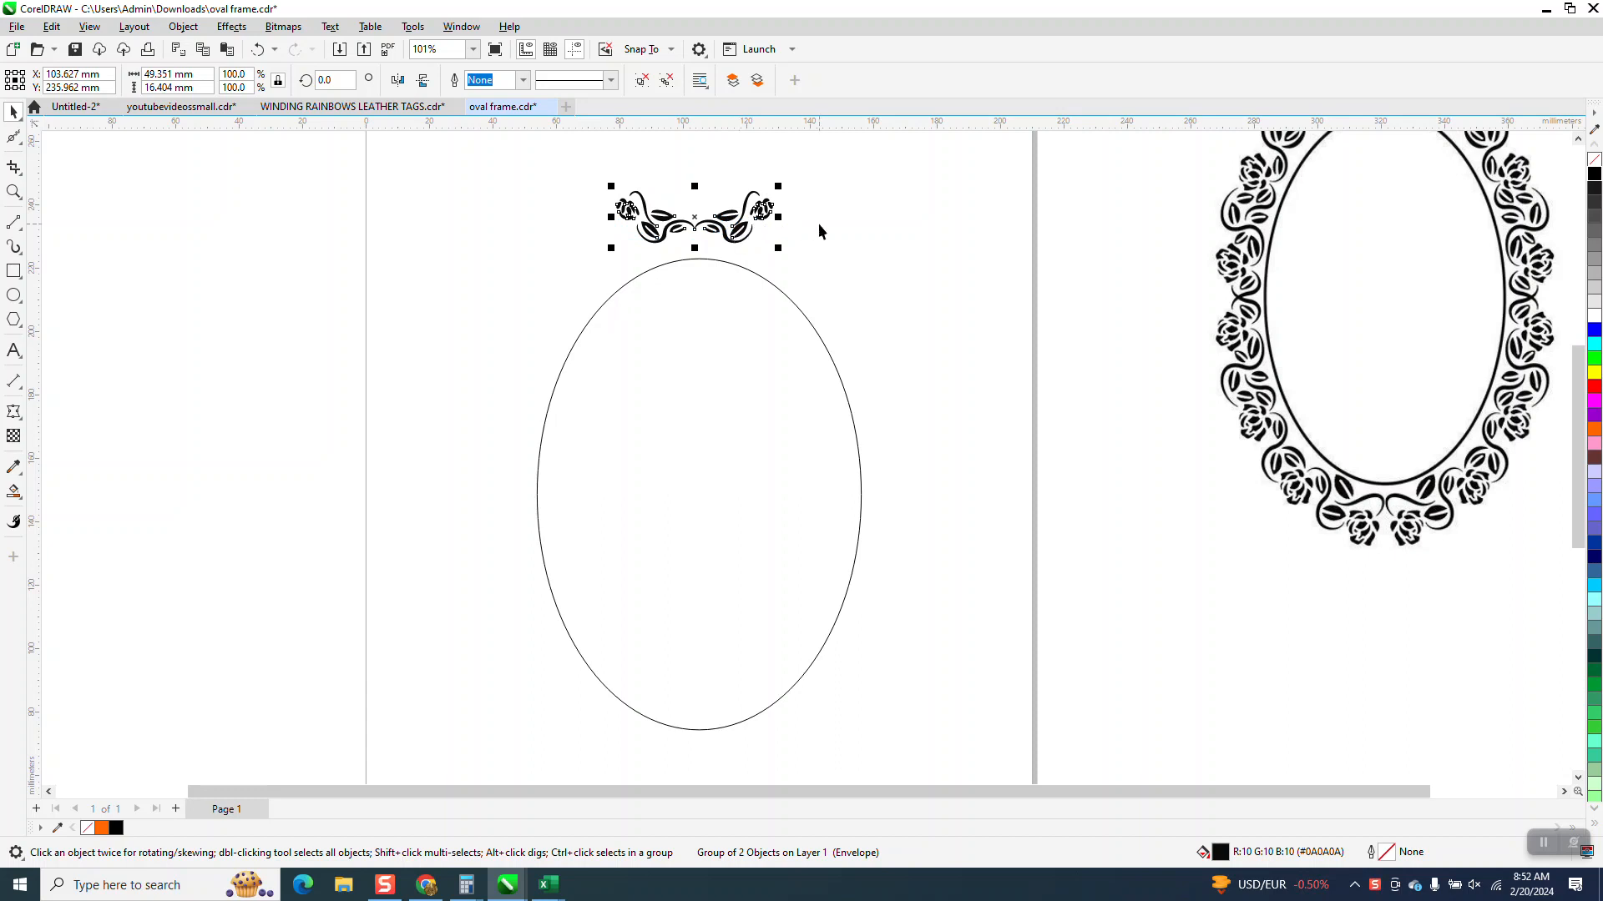
- Convert the oval below the rose ornament to curves
left_click(754, 279)
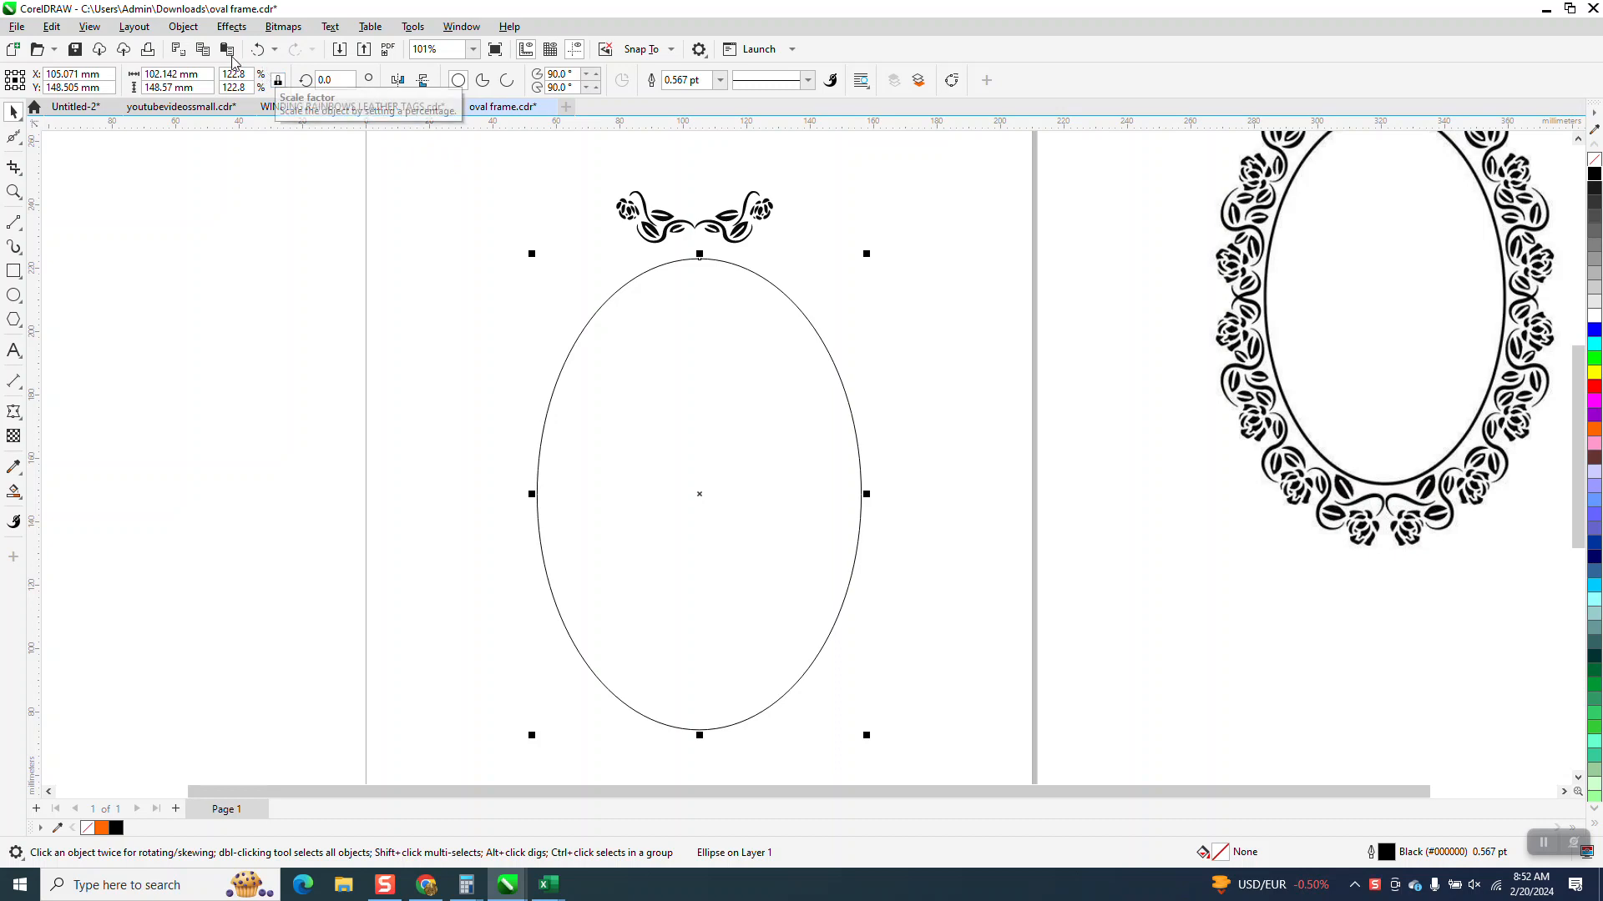
left_click(183, 26)
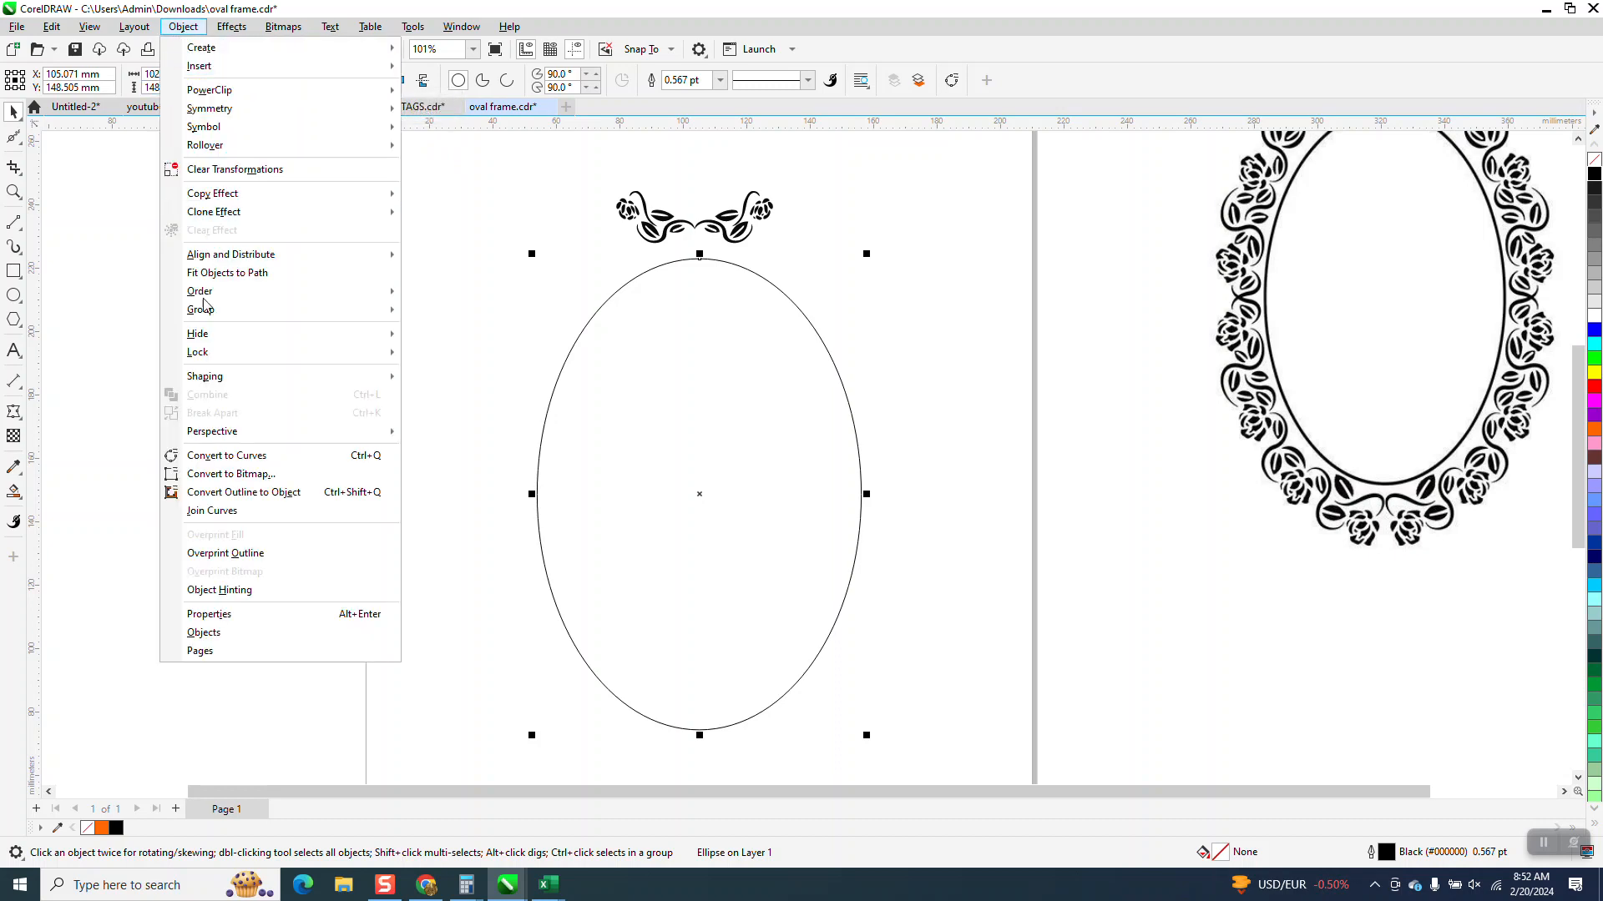
left_click(220, 455)
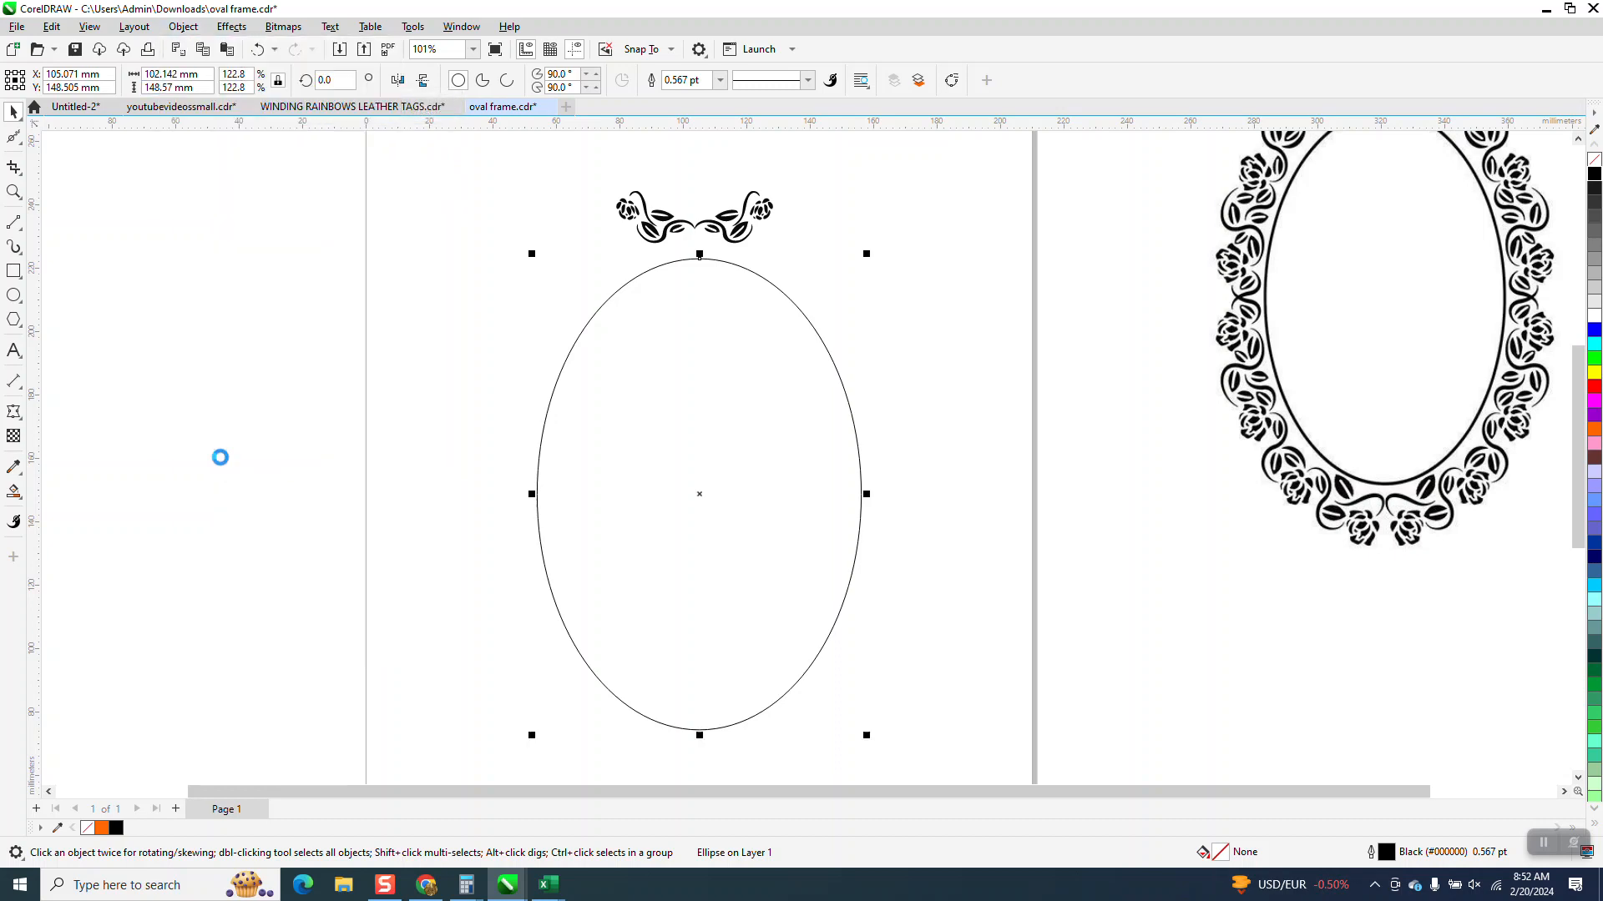
- Examine the oval's curve length in its object properties and compare it with the rose ornament's width
left_click(462, 27)
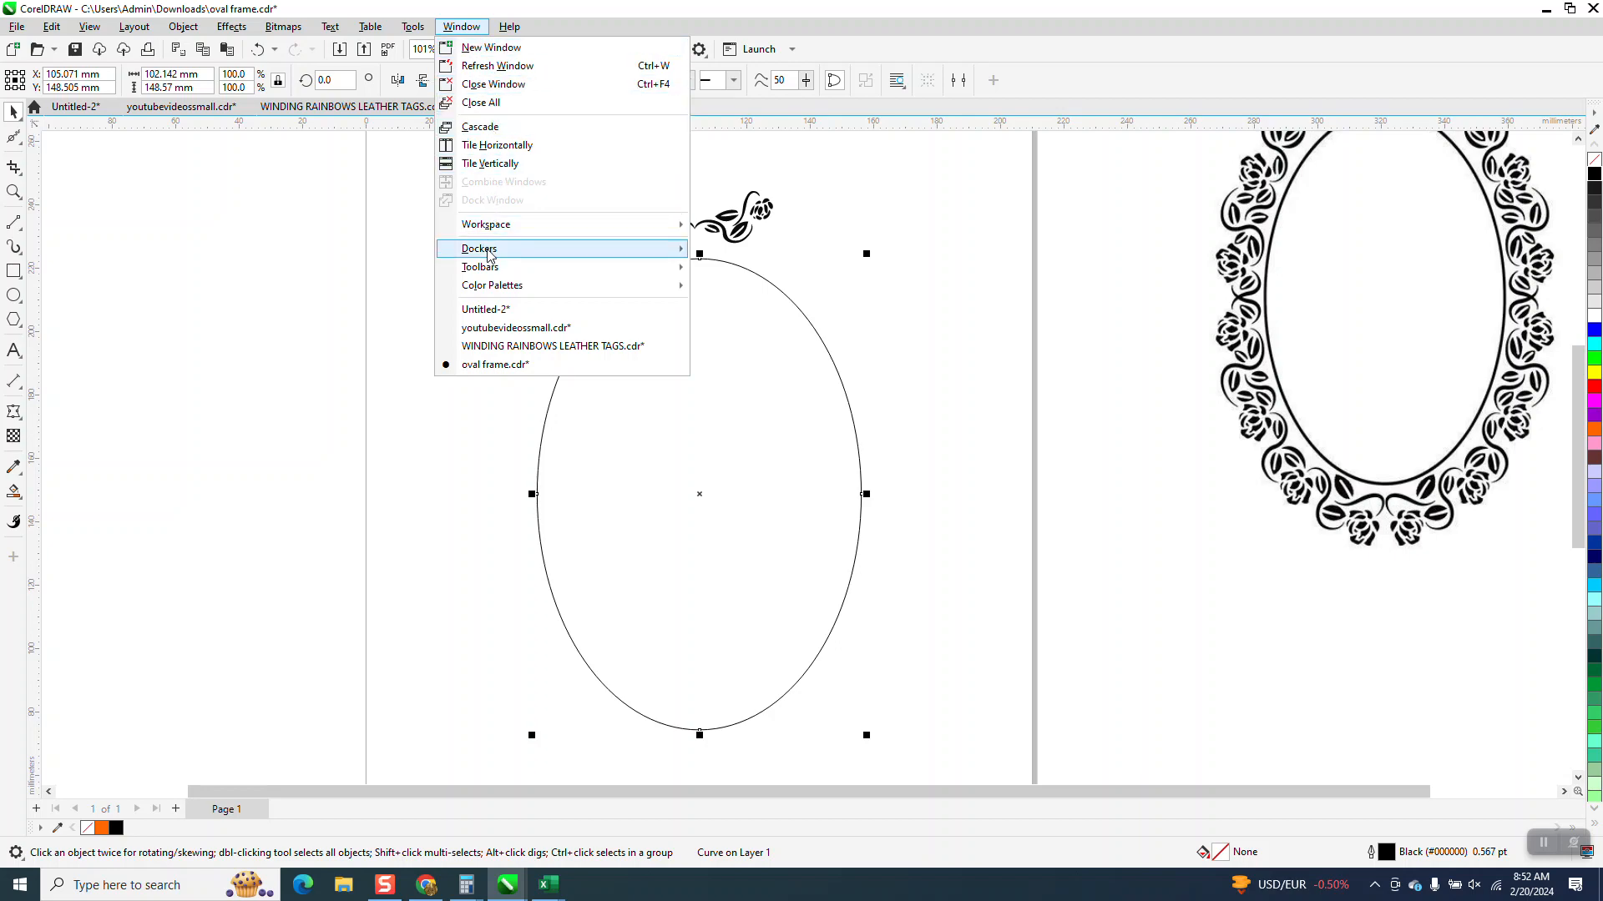
mouse_move(643, 246)
left_click(738, 173)
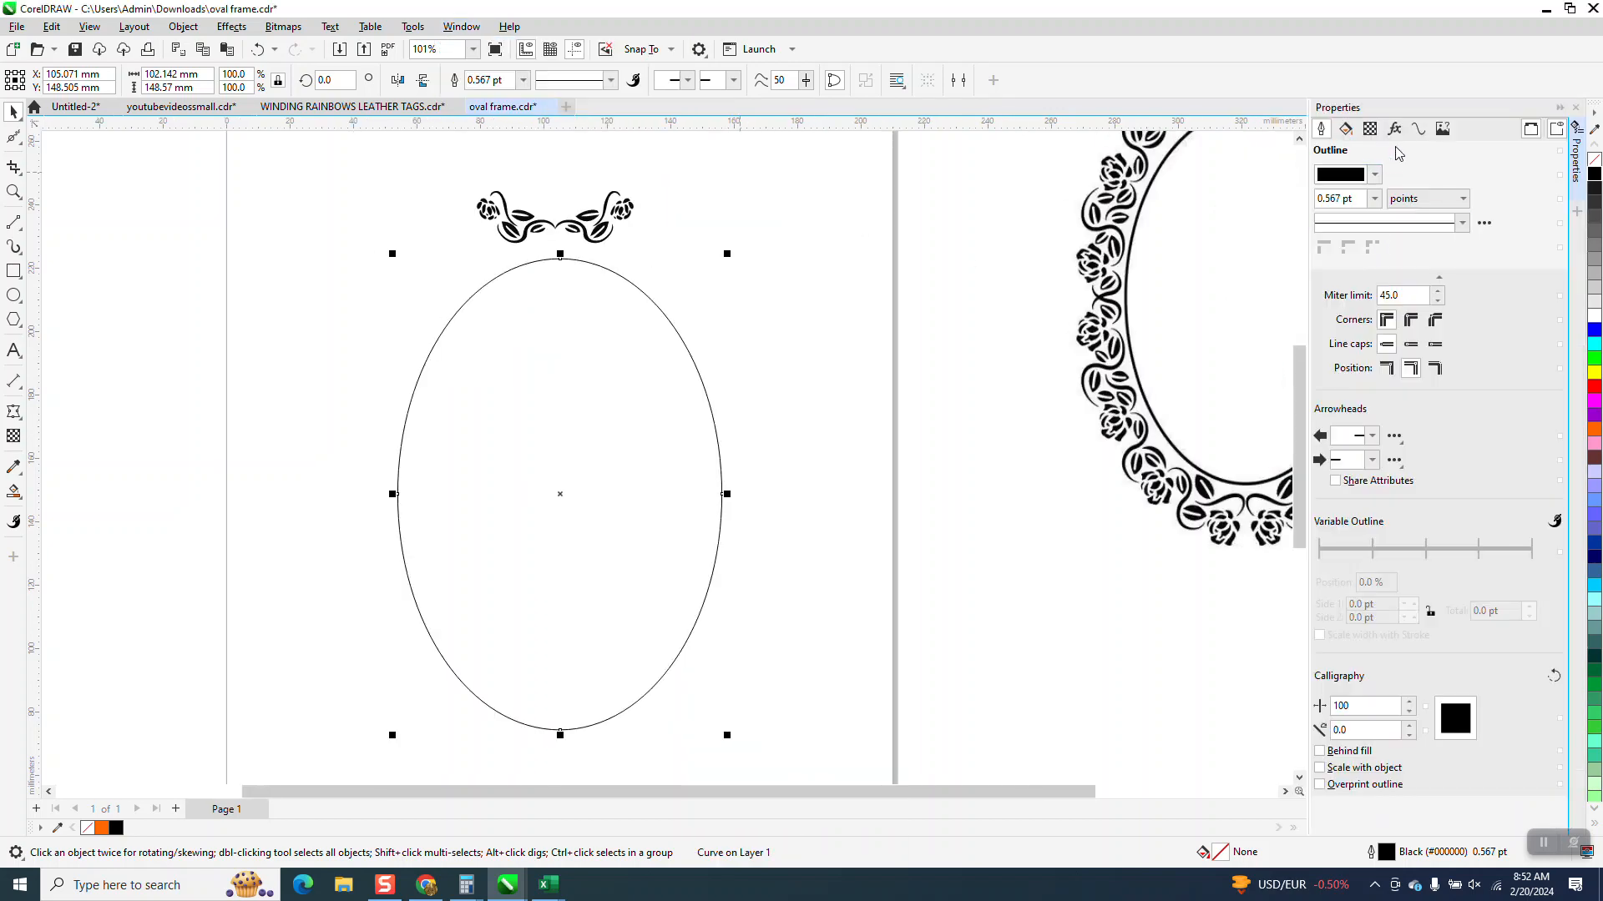
left_click(1419, 129)
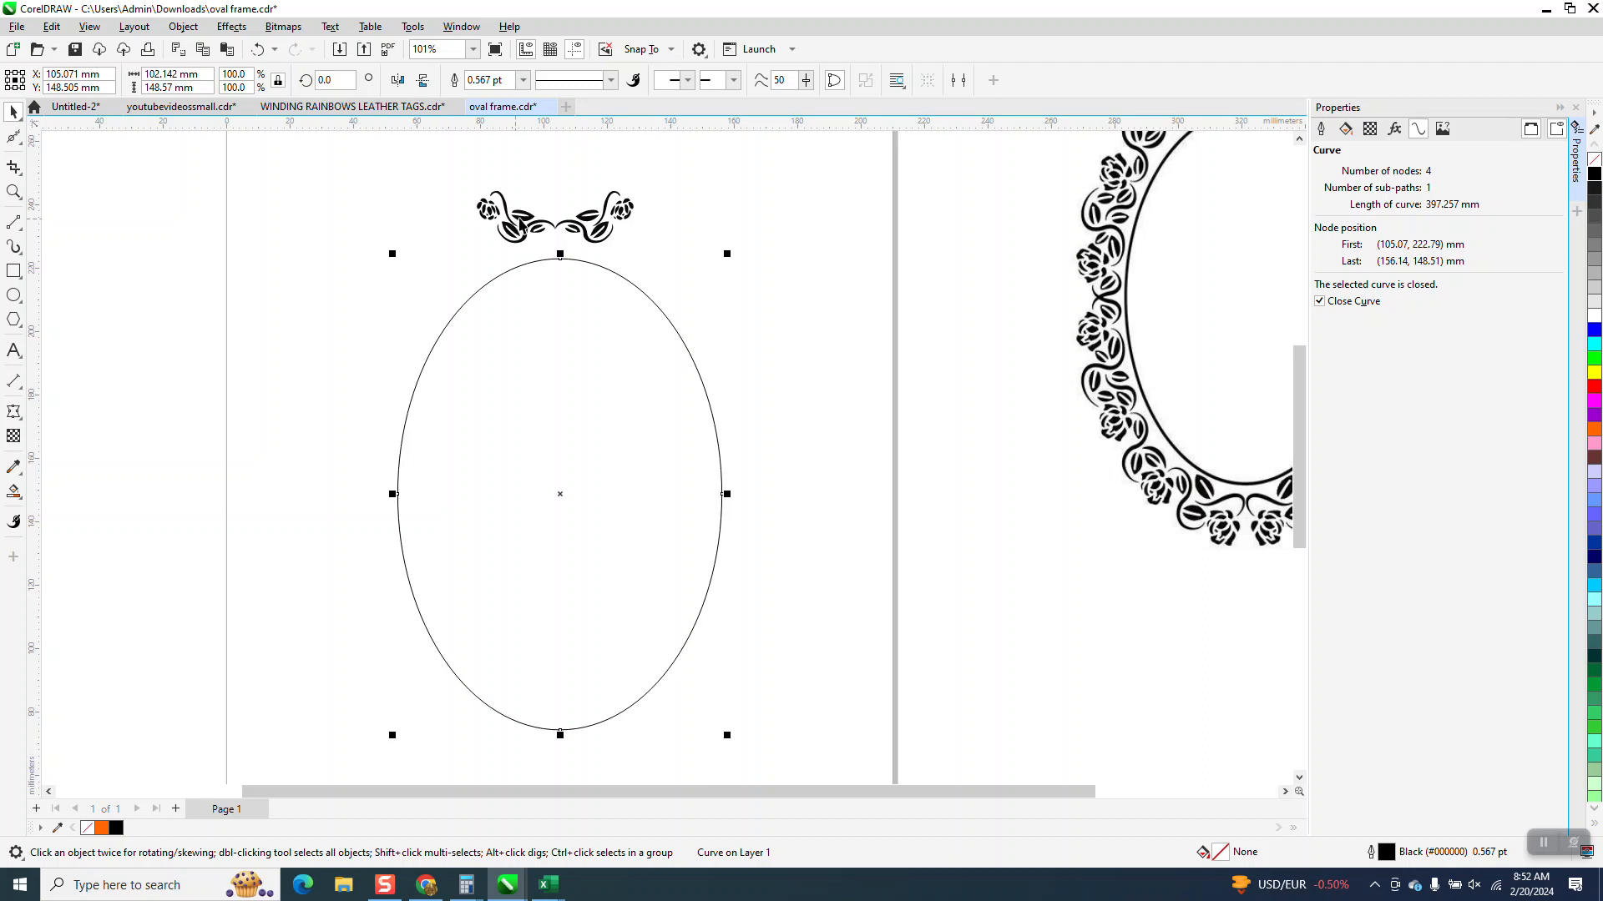
left_click(557, 231)
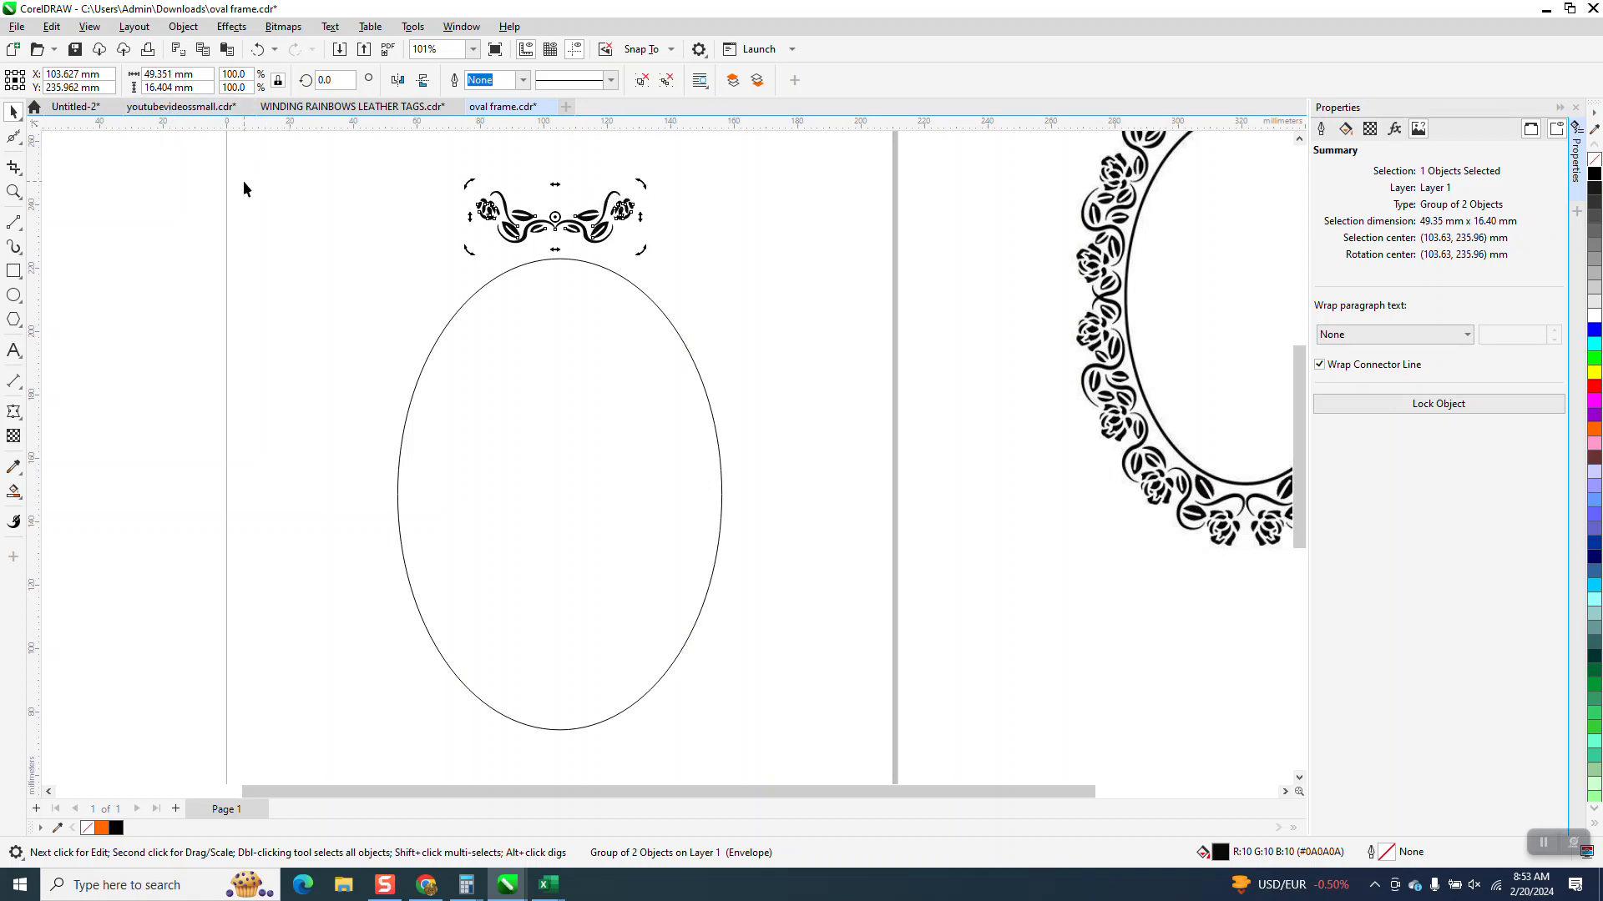
left_click(639, 287)
left_click(1419, 130)
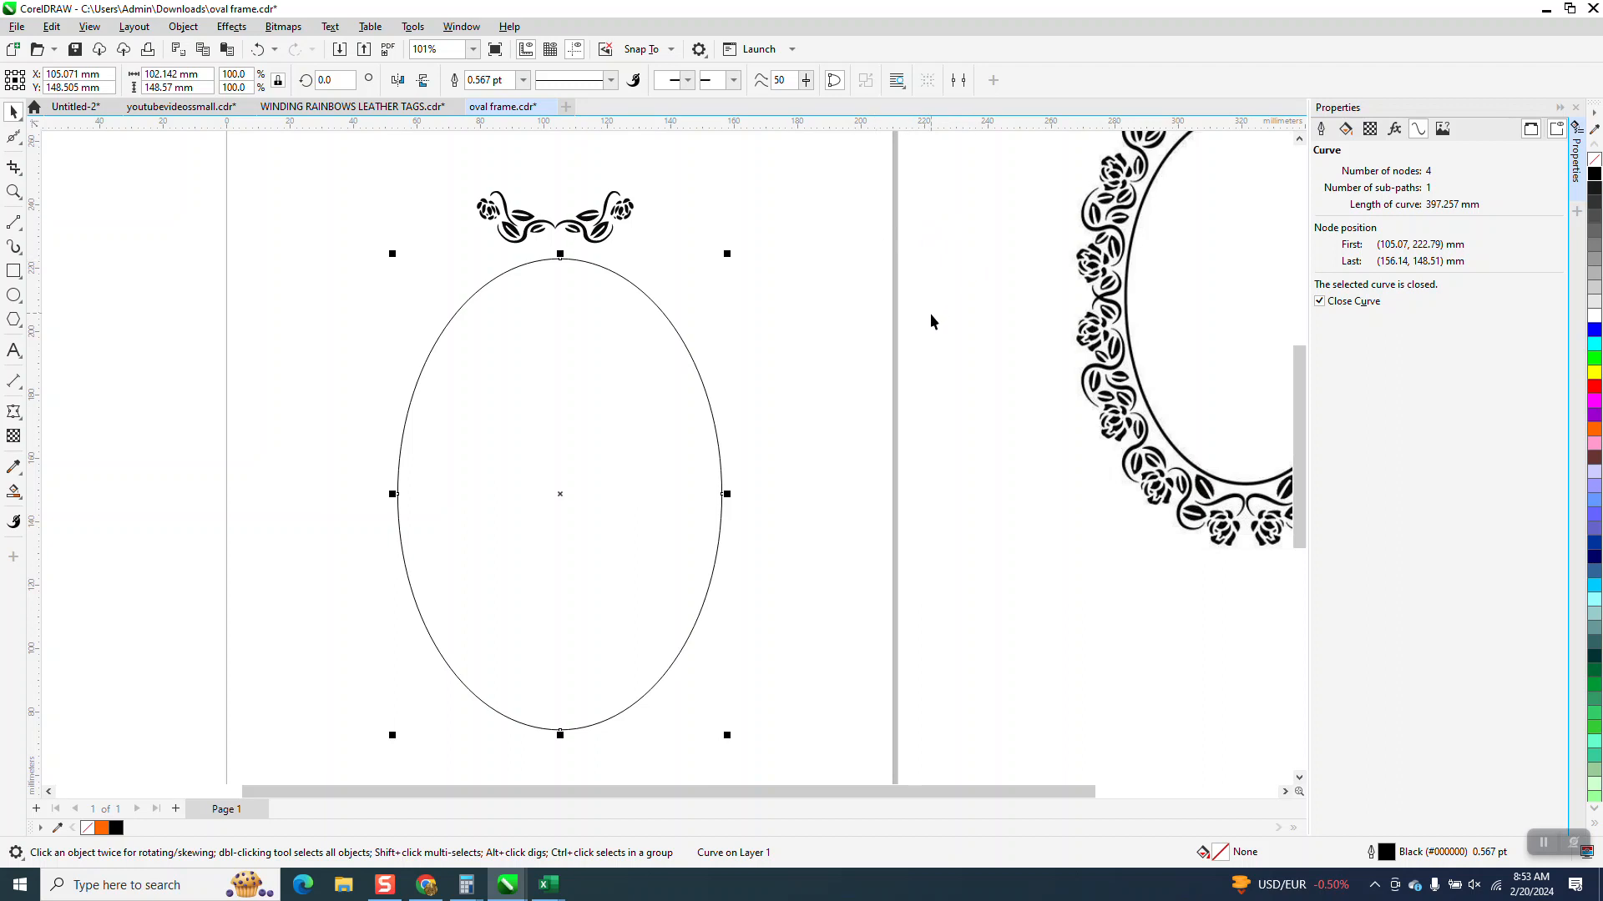
key("XF86Calculator")
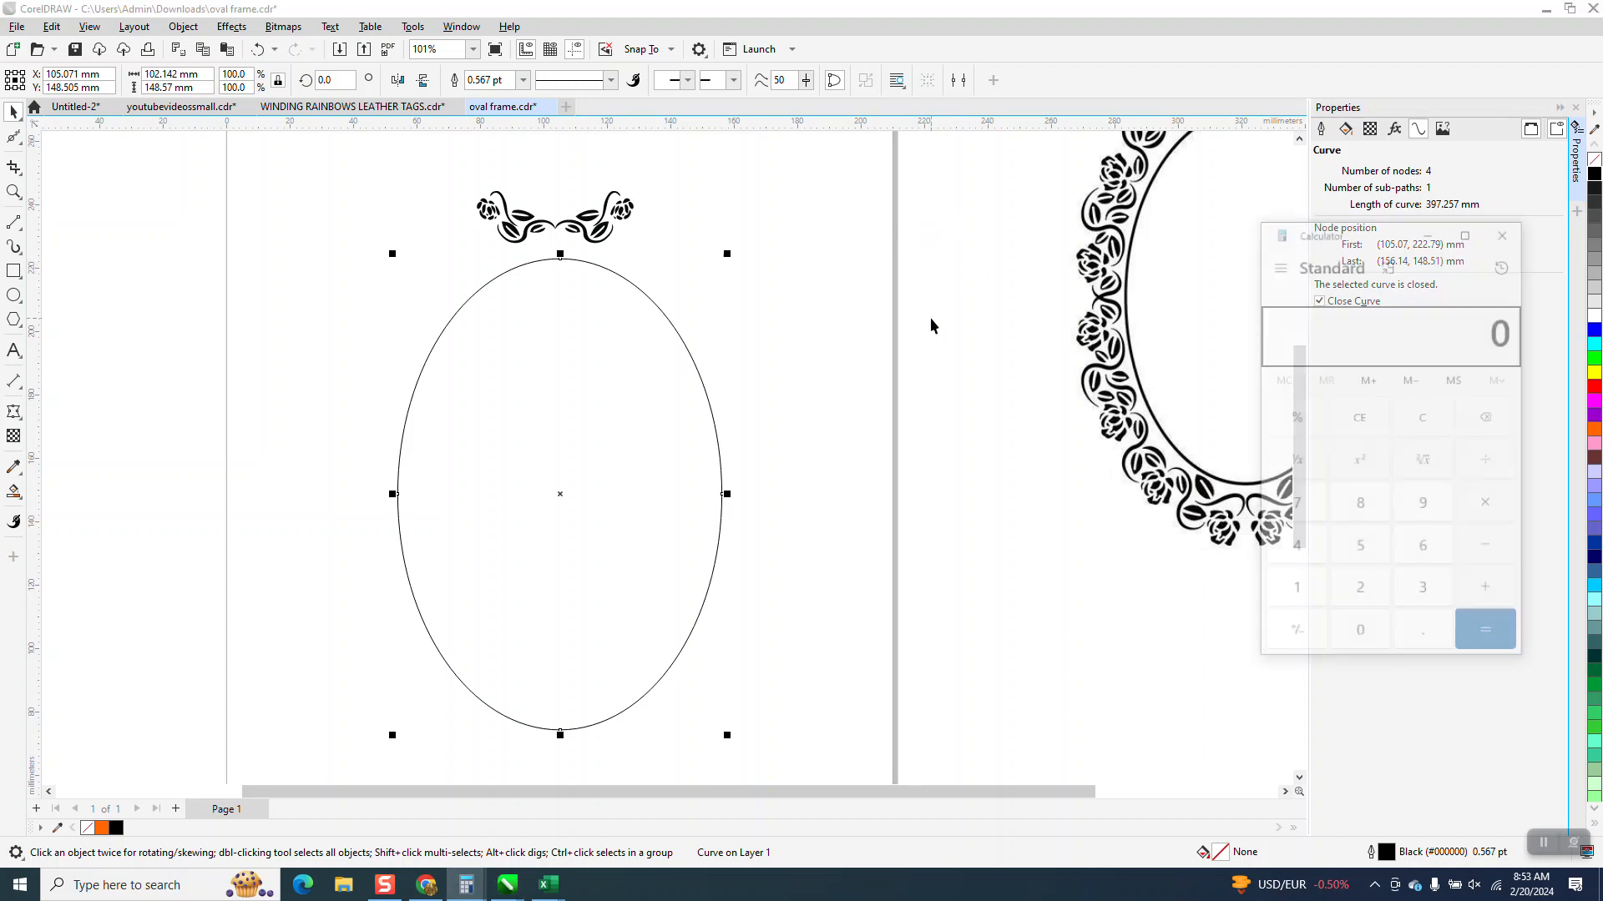
type("397")
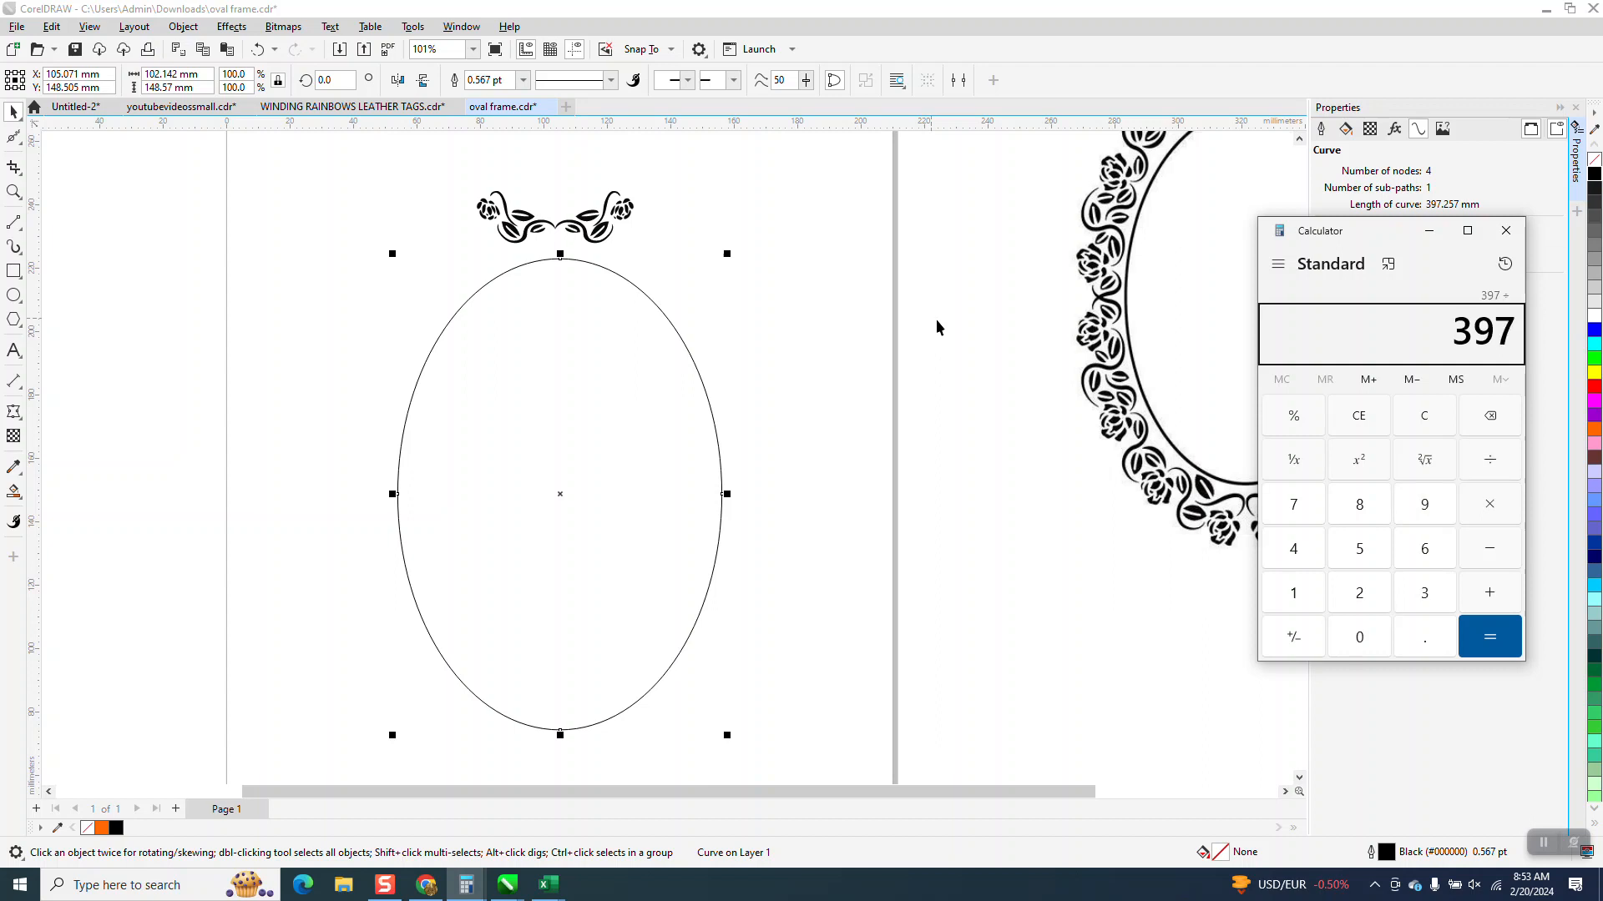
left_click(15, 117)
key("Escape")
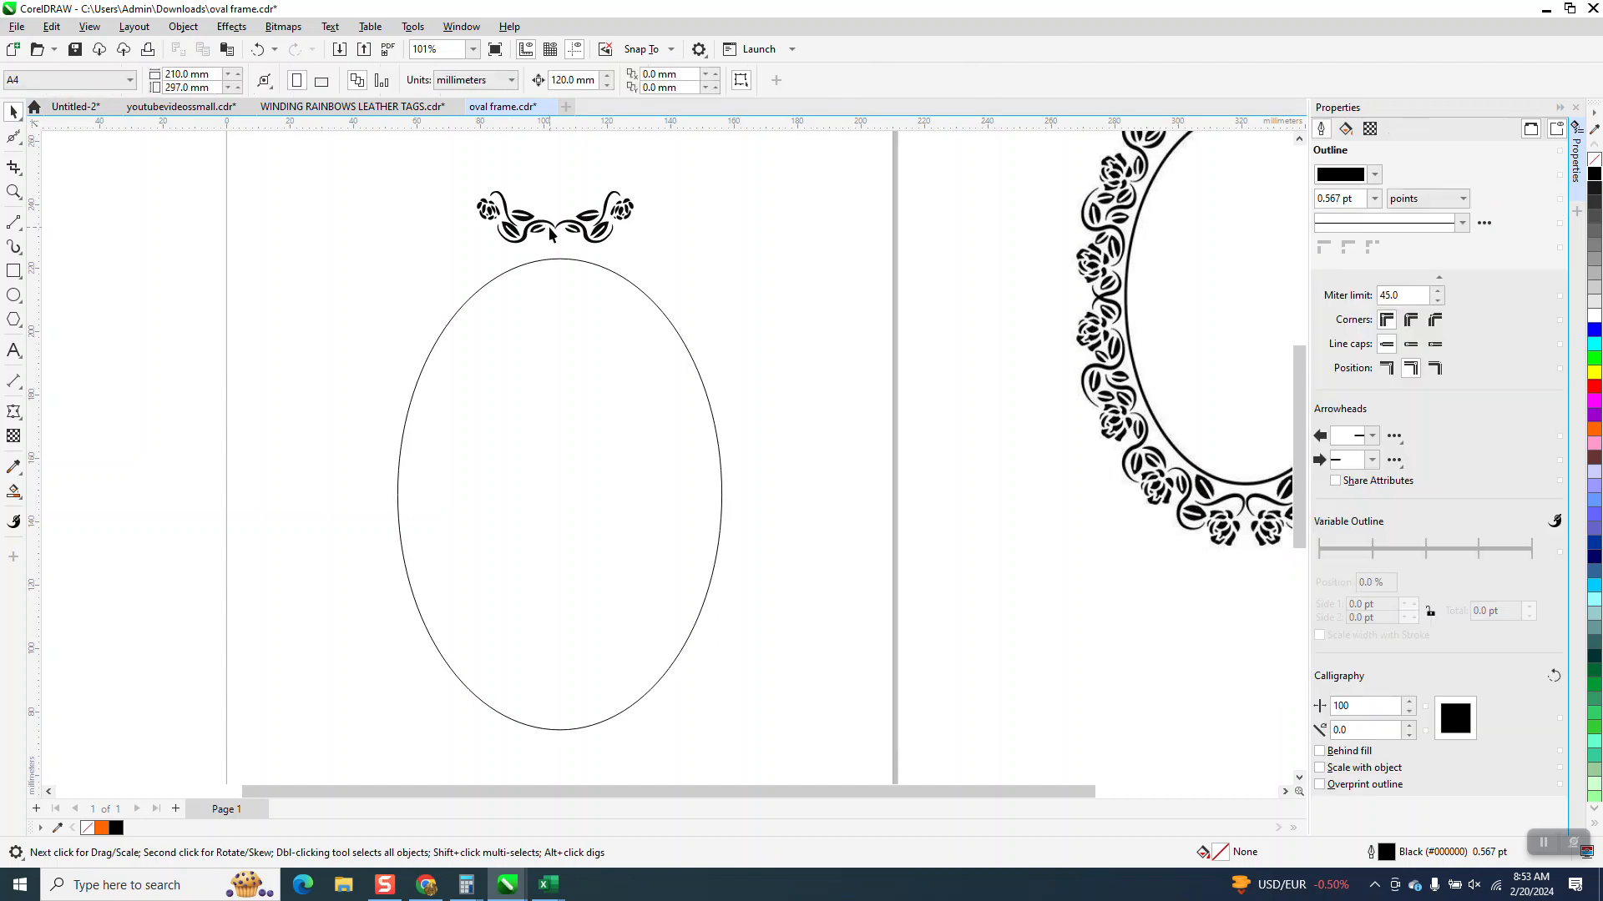
- Check the ornament's width and calculate 397 ÷ 49 to find how many ornaments fit around the oval
left_click(571, 229)
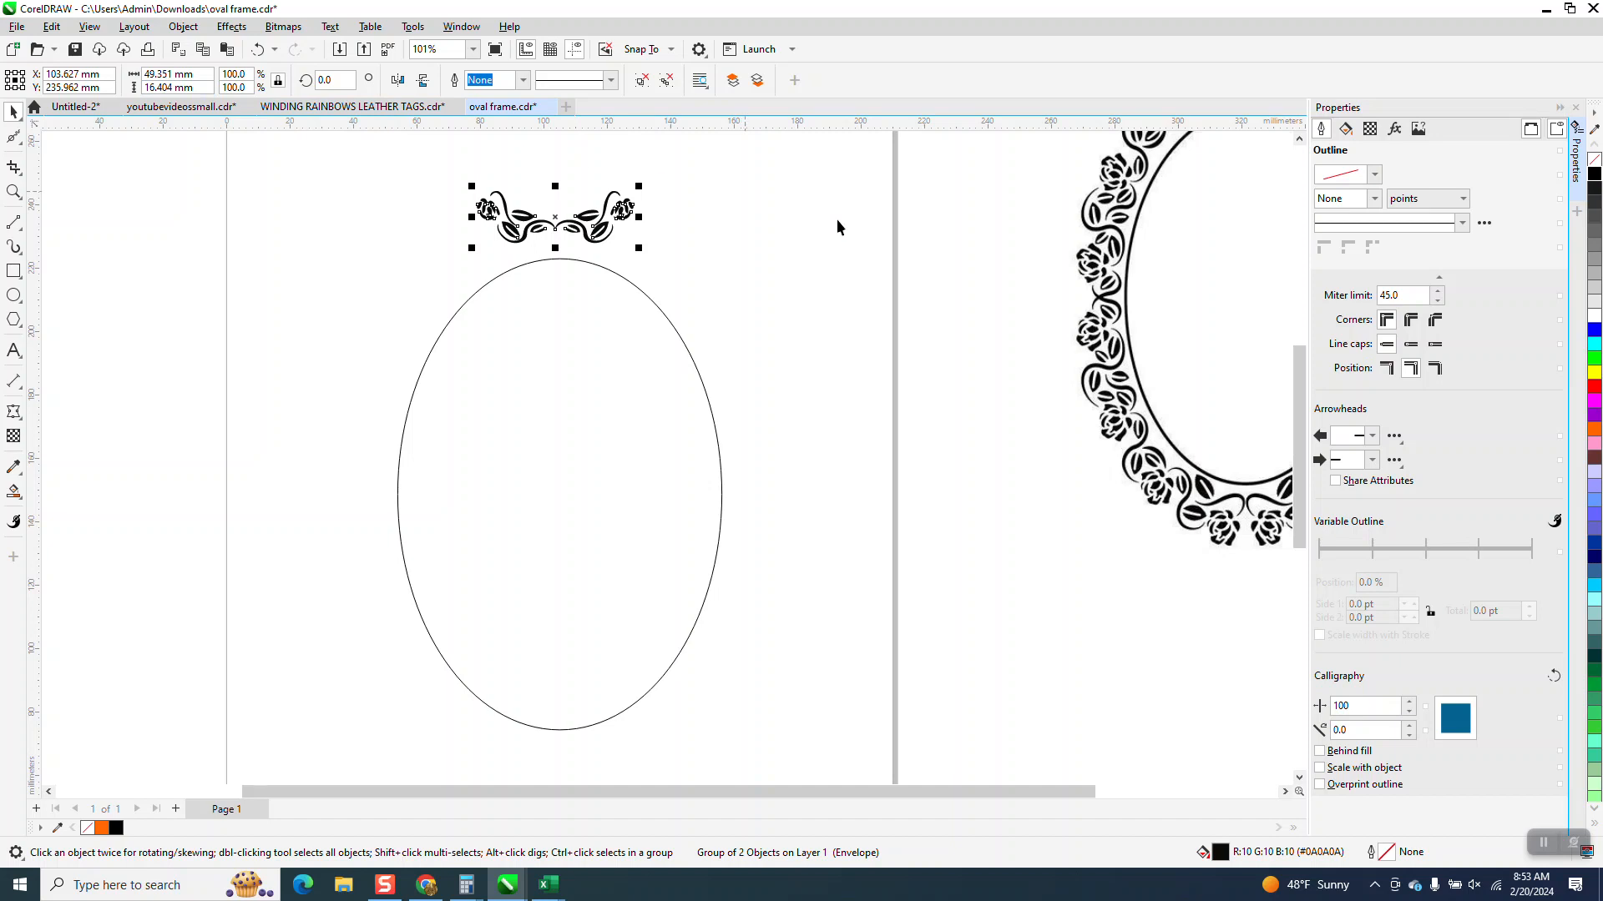
left_click(901, 320)
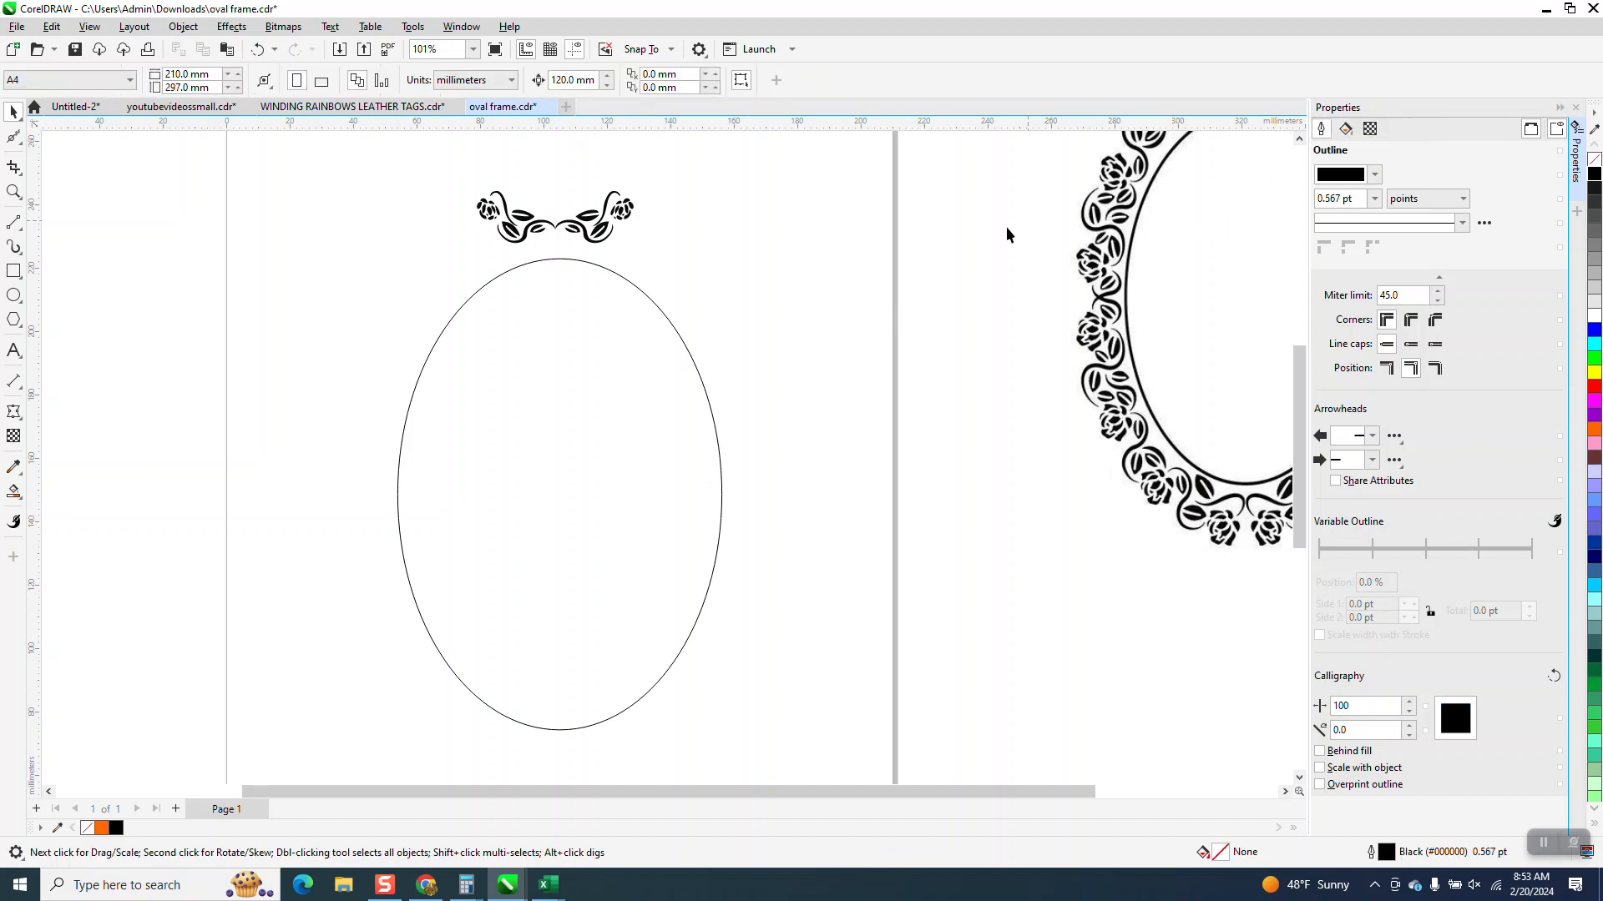
left_click(687, 359)
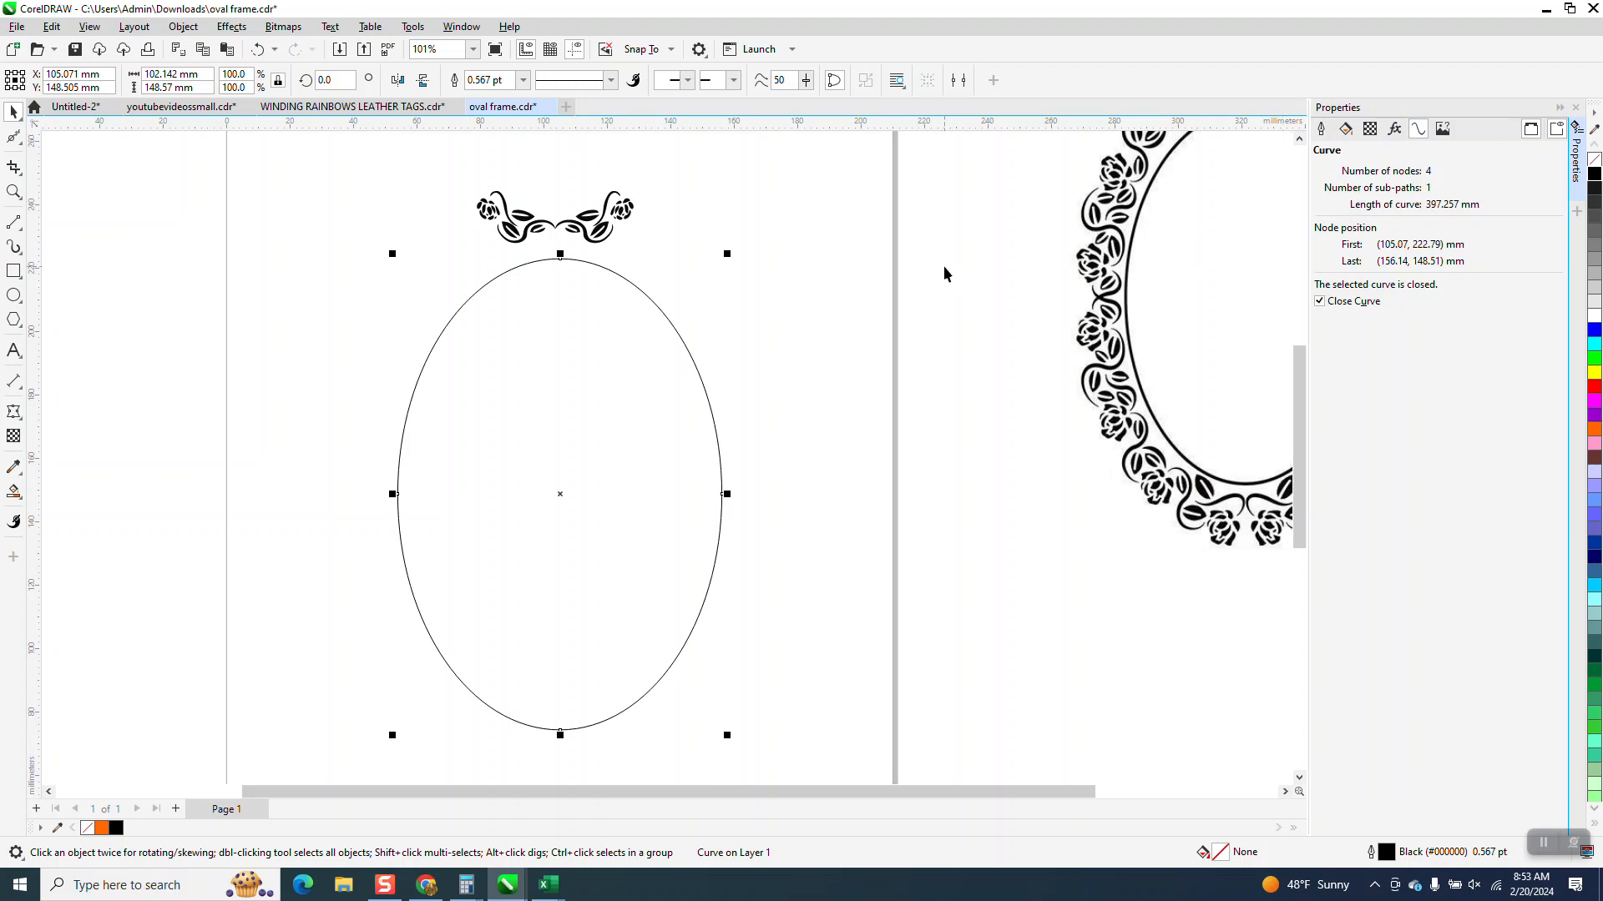
key("XF86Calculator")
type("3")
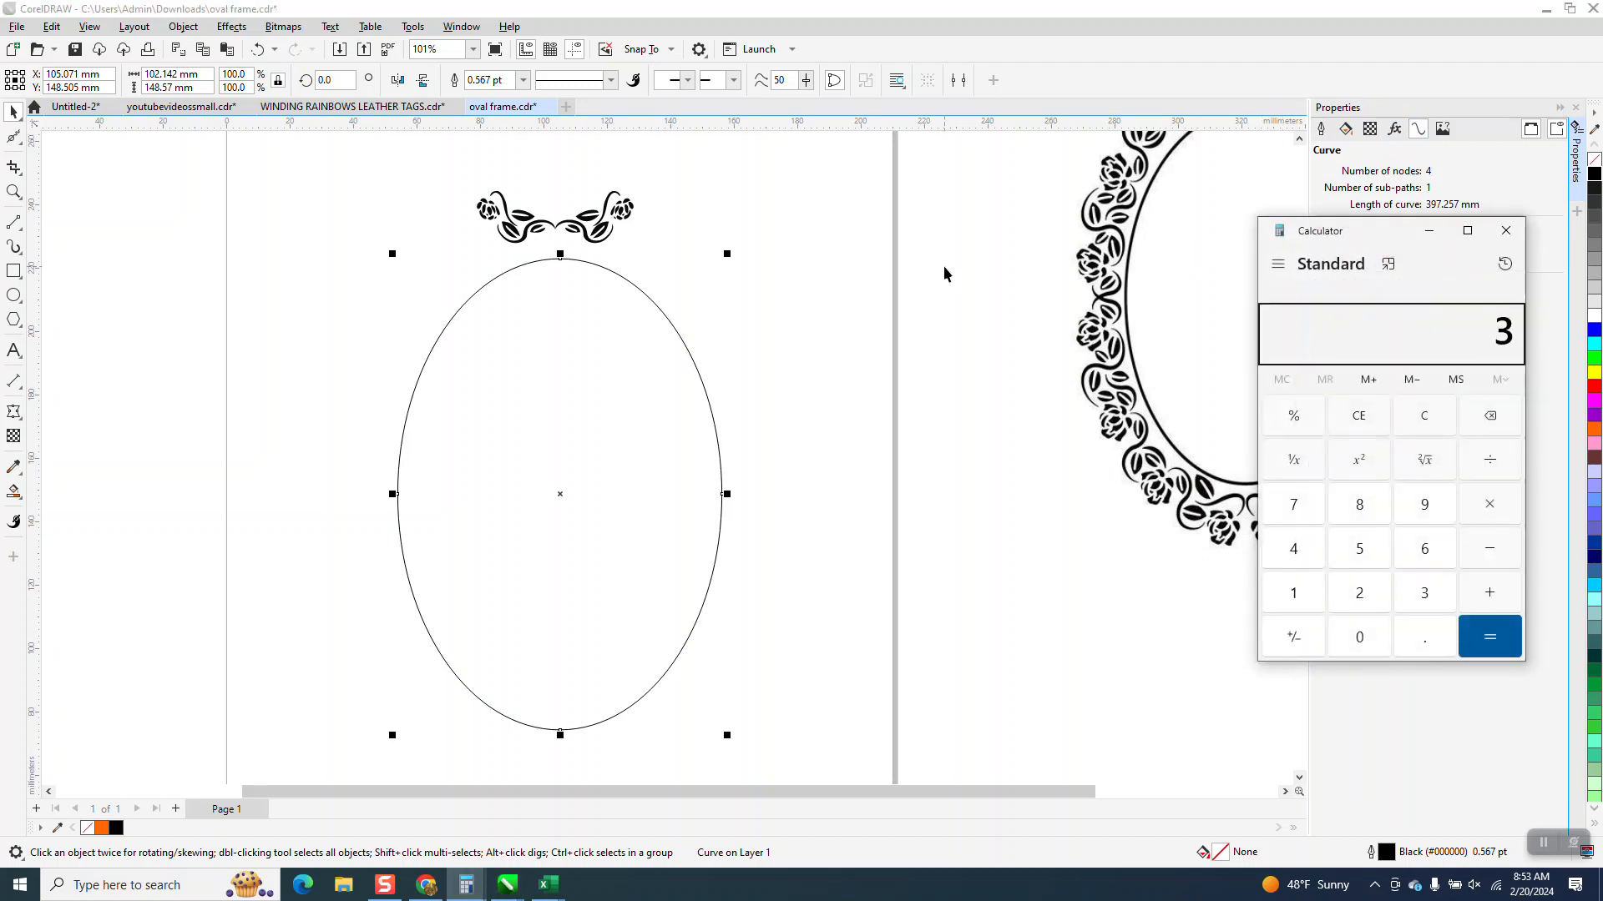
type("97 ÷ ")
type("49")
key("Return")
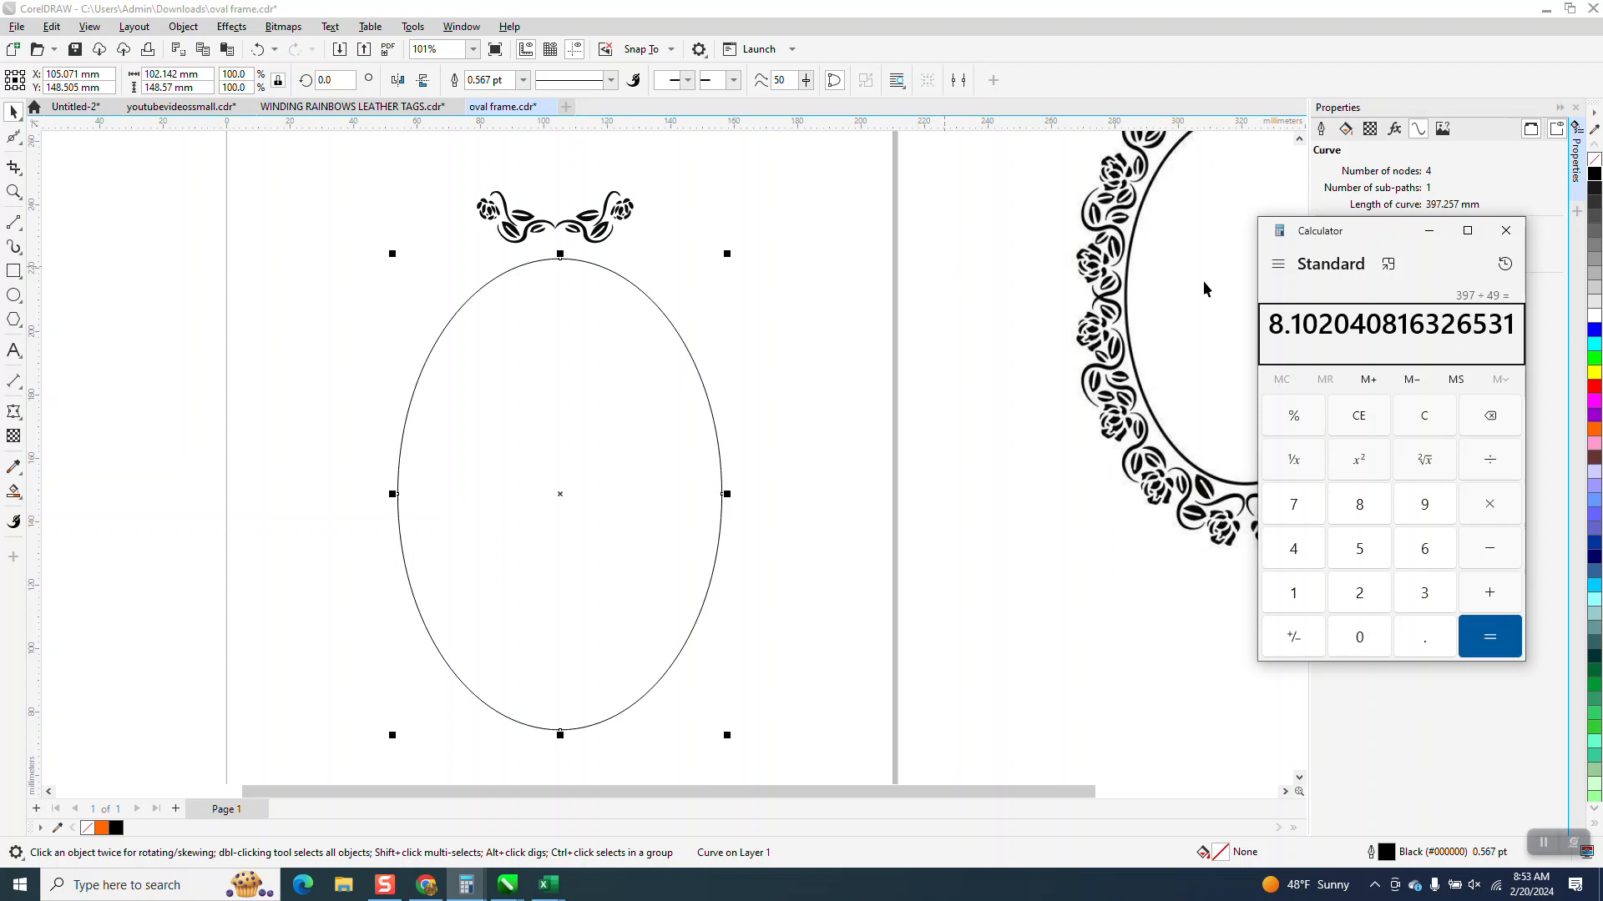
left_click(1506, 230)
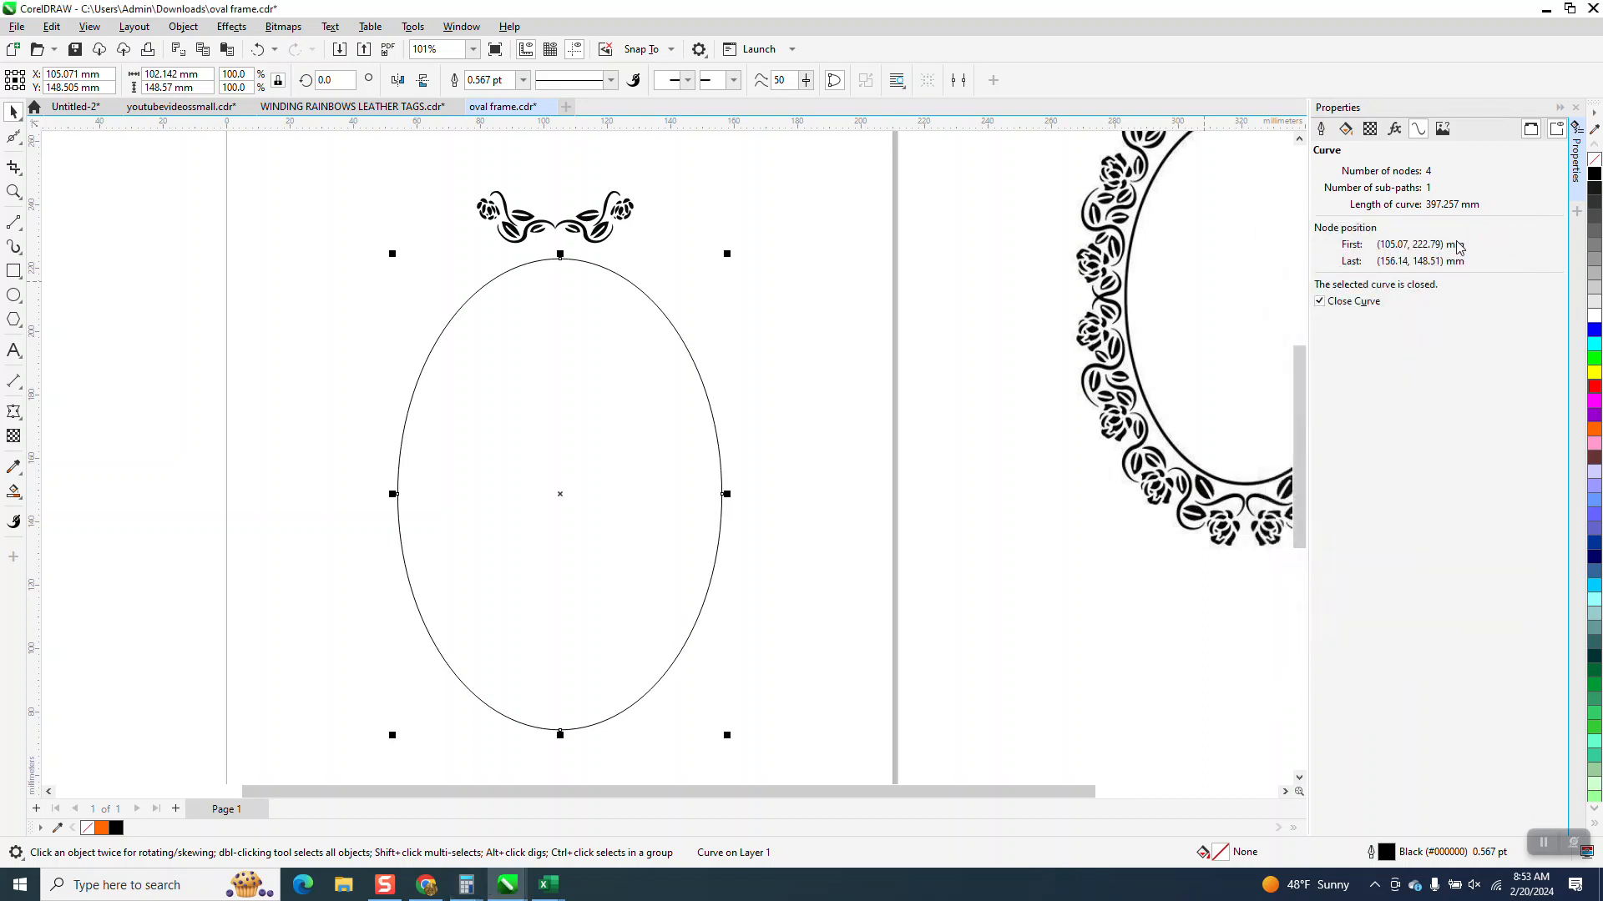
left_click(1575, 107)
- Fit the rose ornament to the oval path with 7 duplicates, uniform object spacing and rotation following the path
left_click(232, 28)
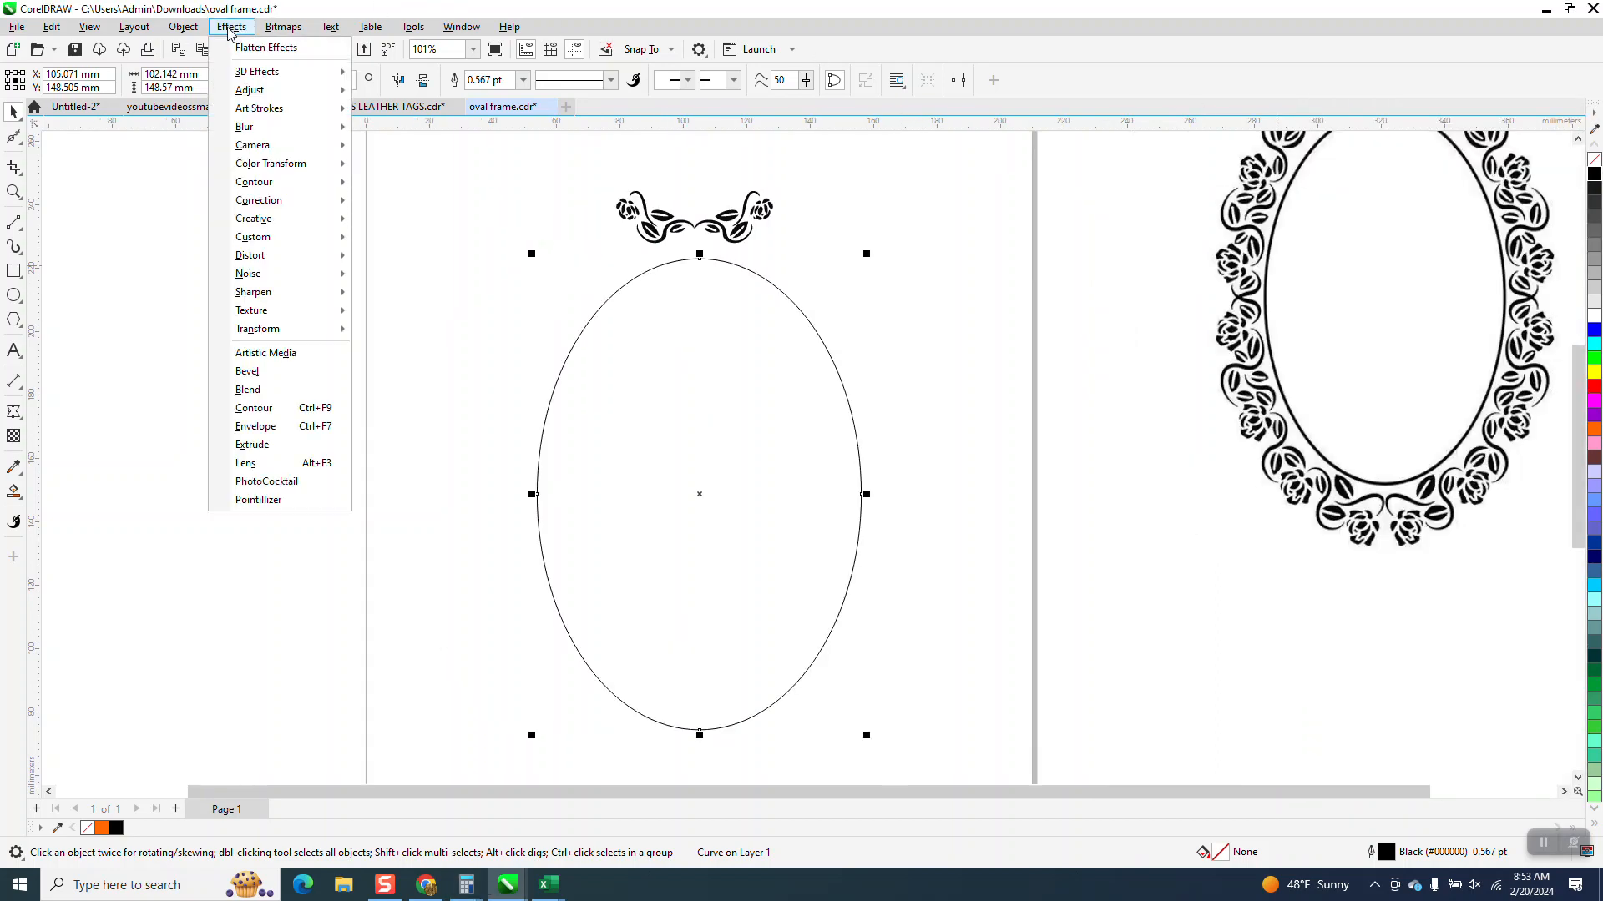
mouse_move(185, 31)
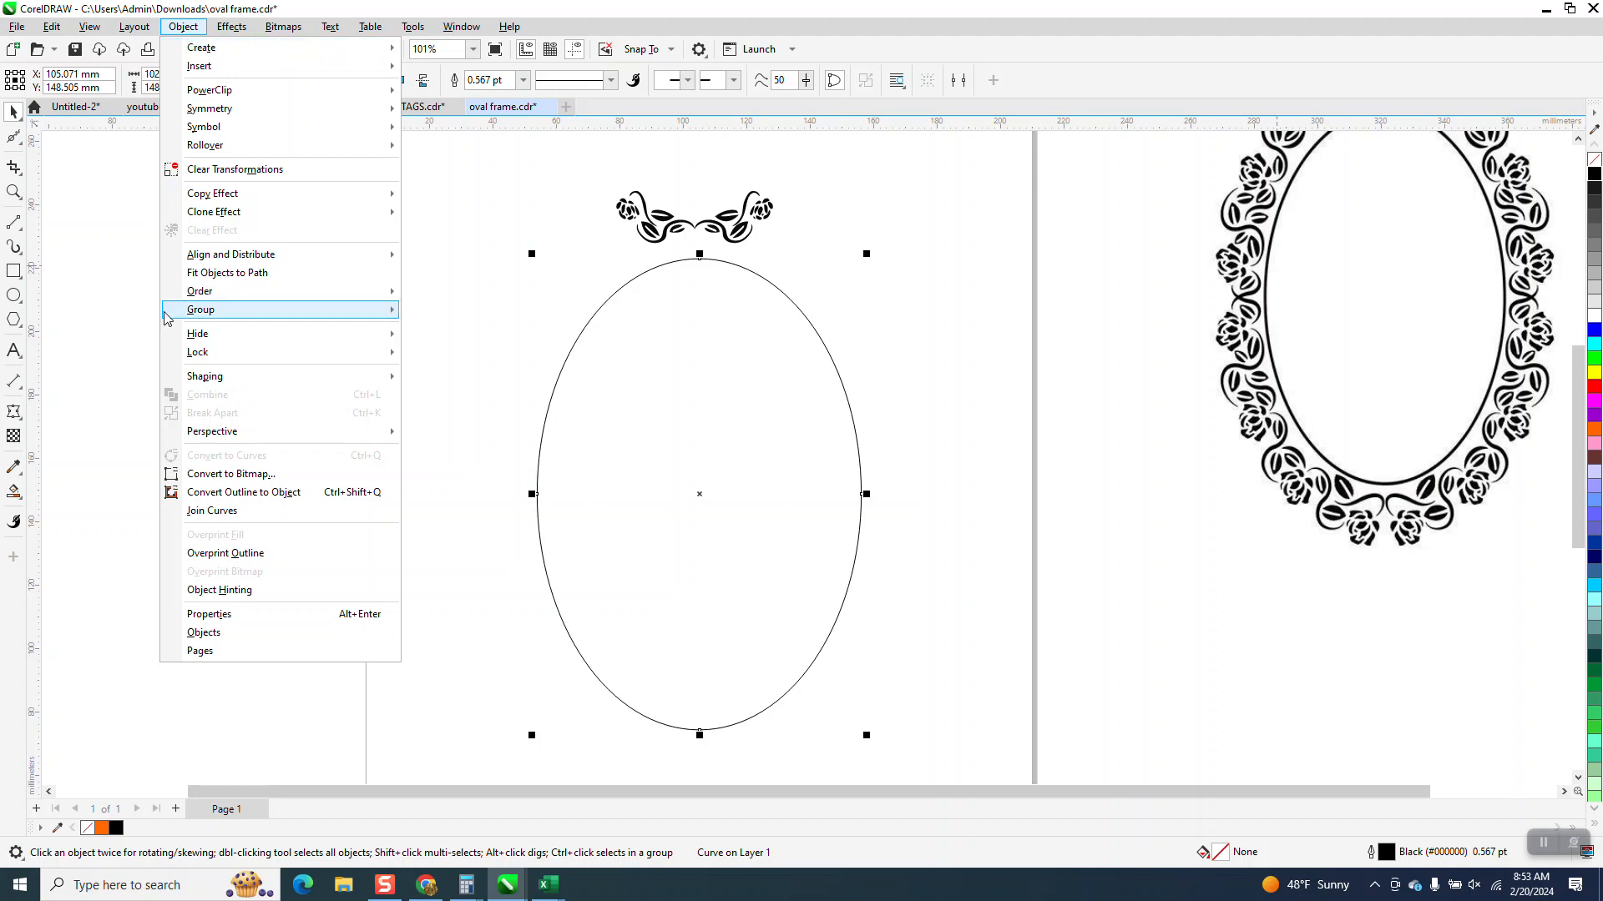
left_click(215, 273)
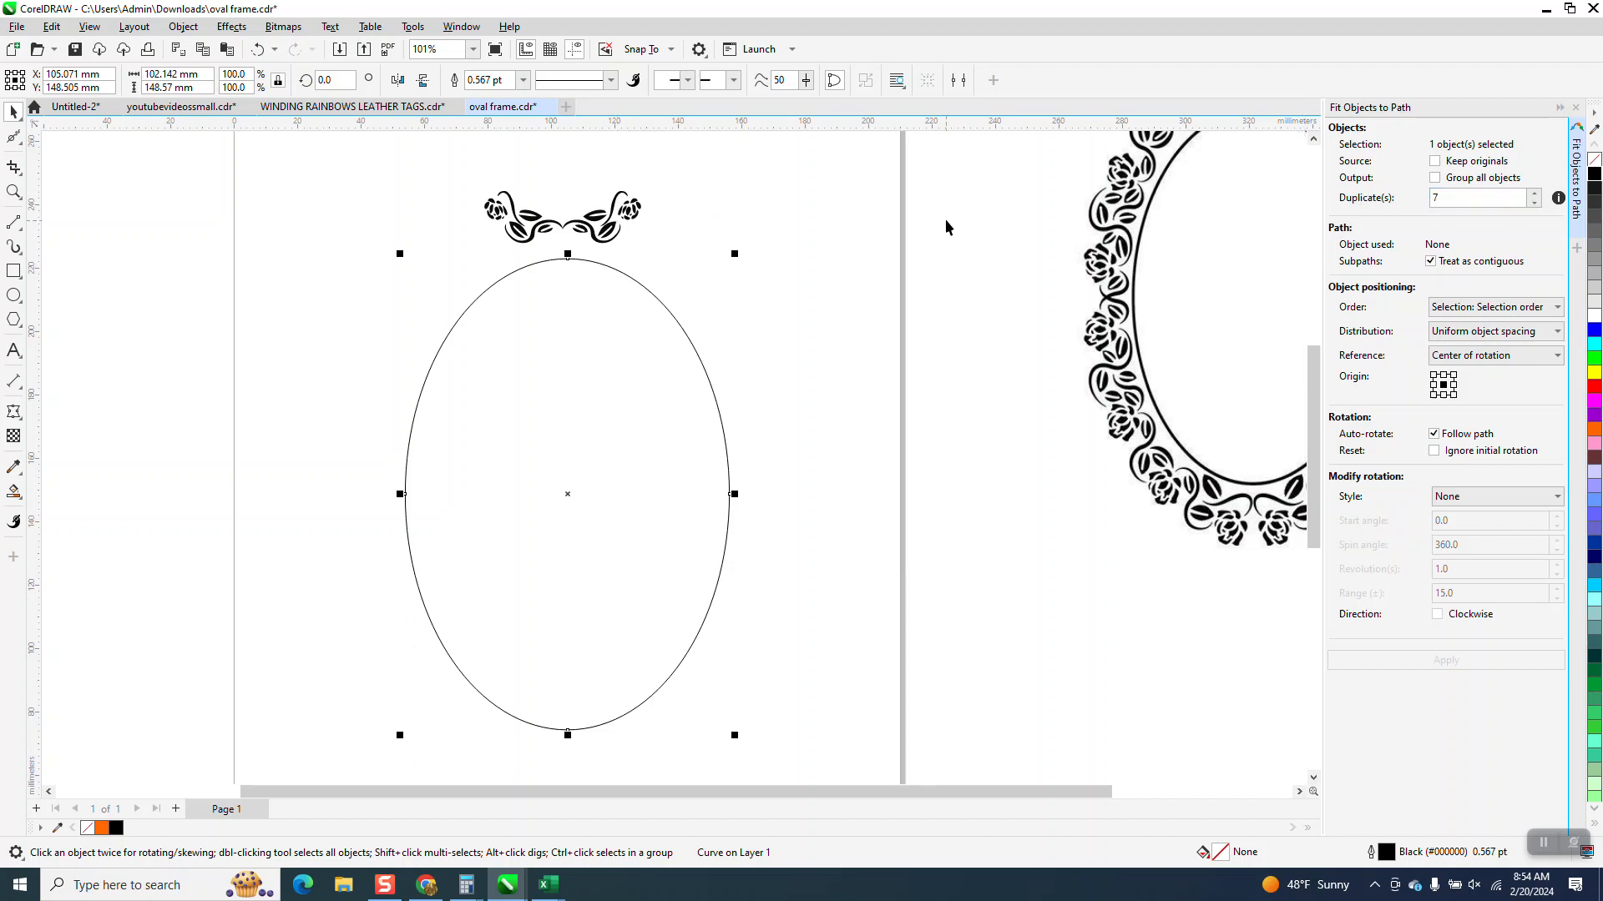
left_click(768, 251)
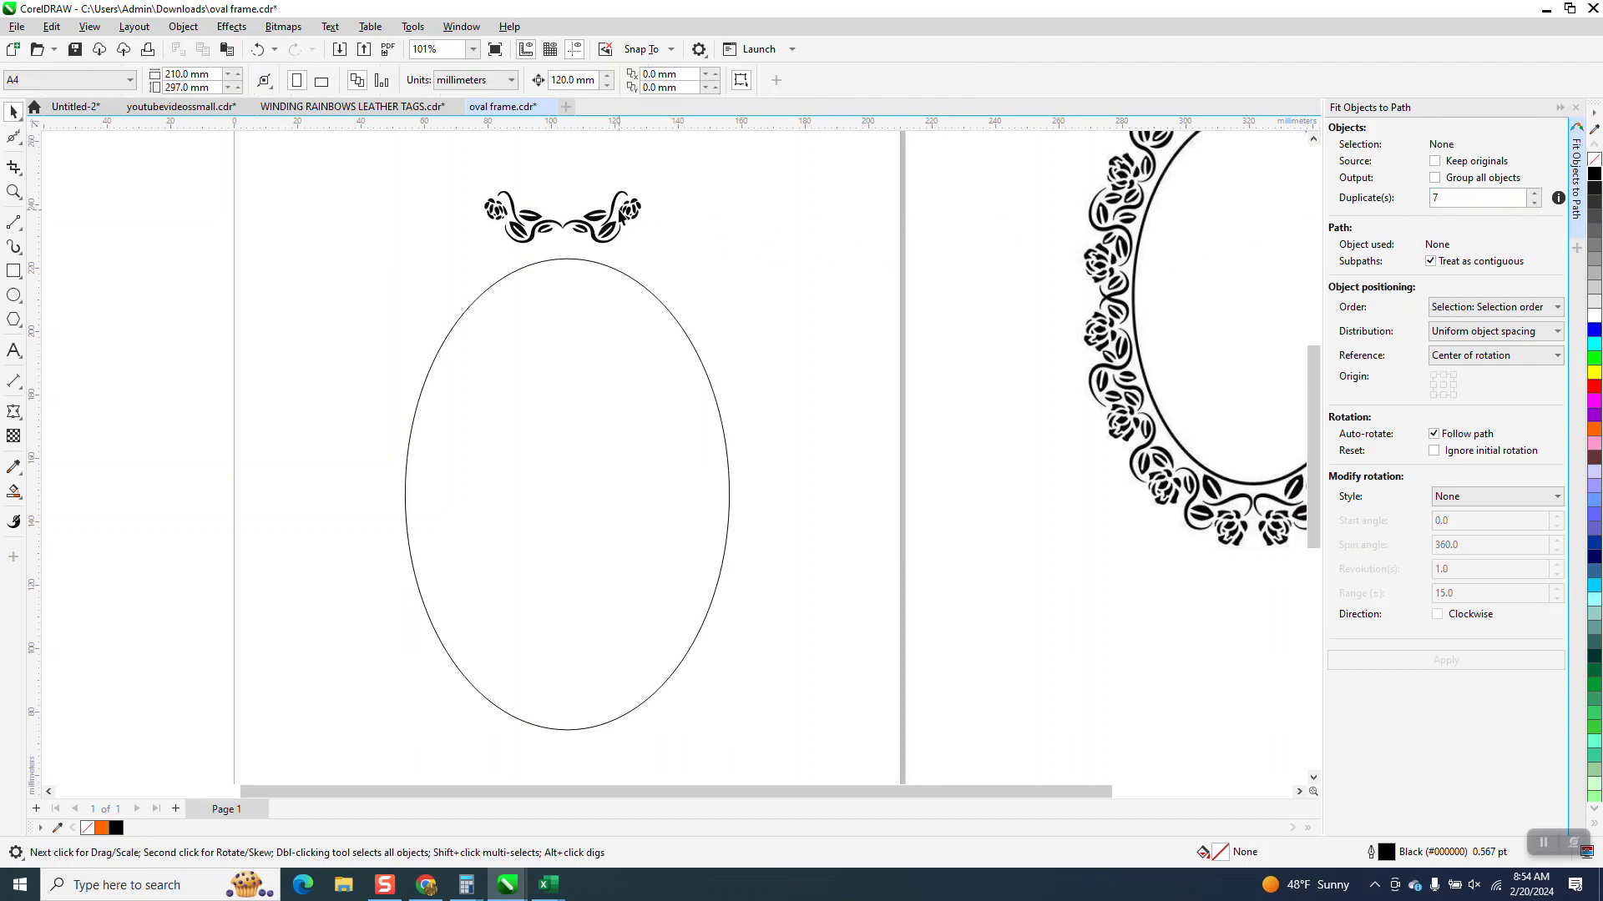
left_click(624, 215)
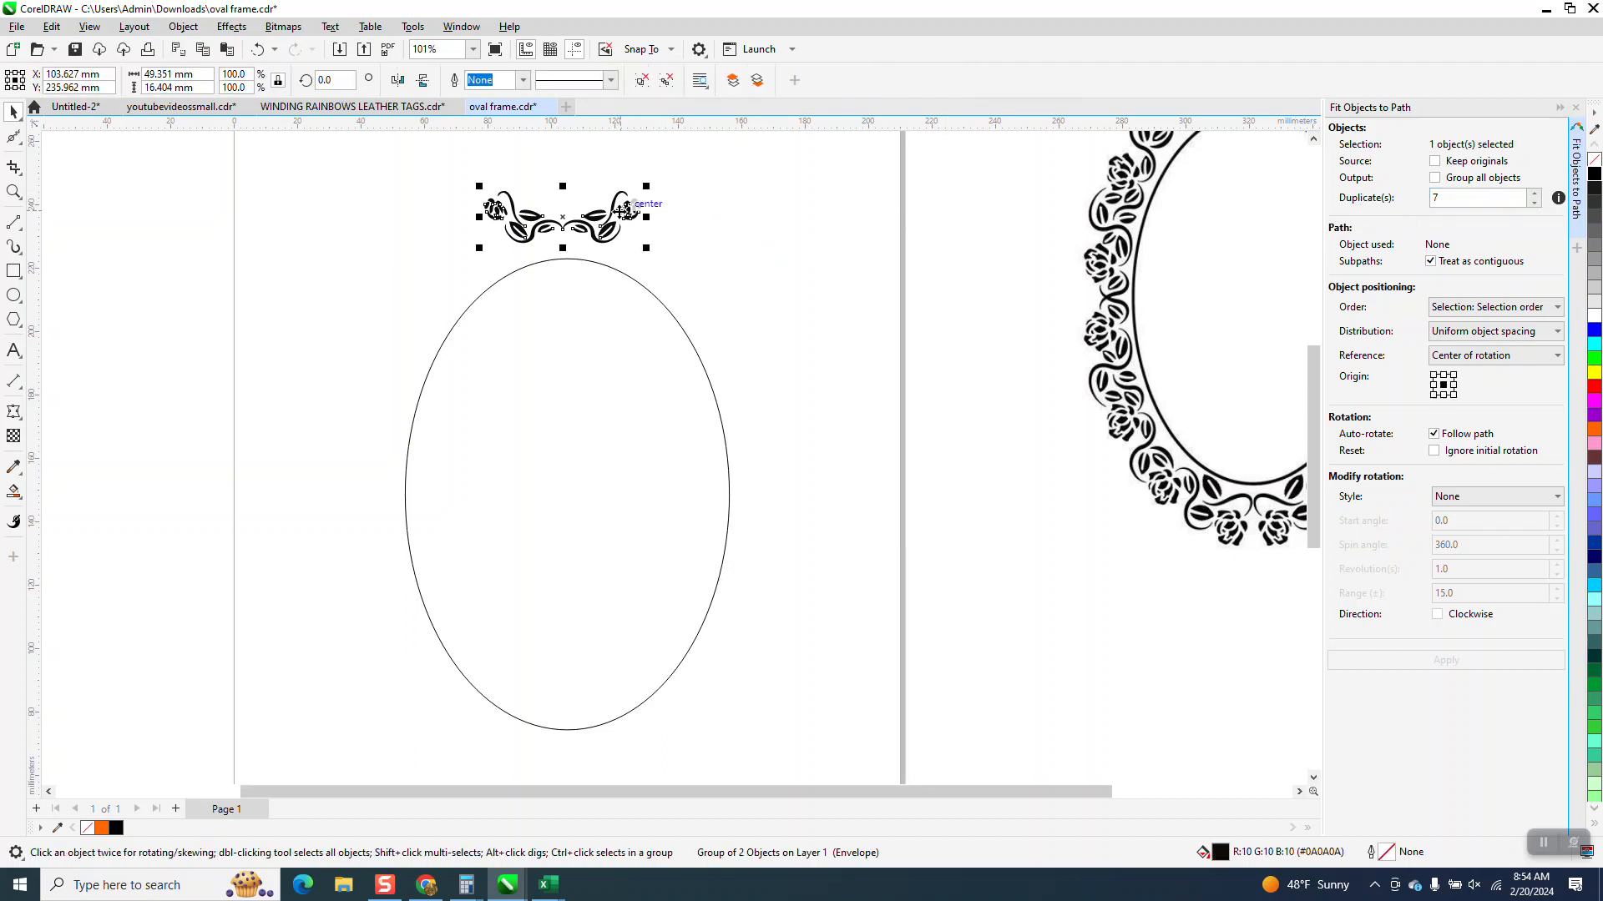
left_click(653, 295, "shift")
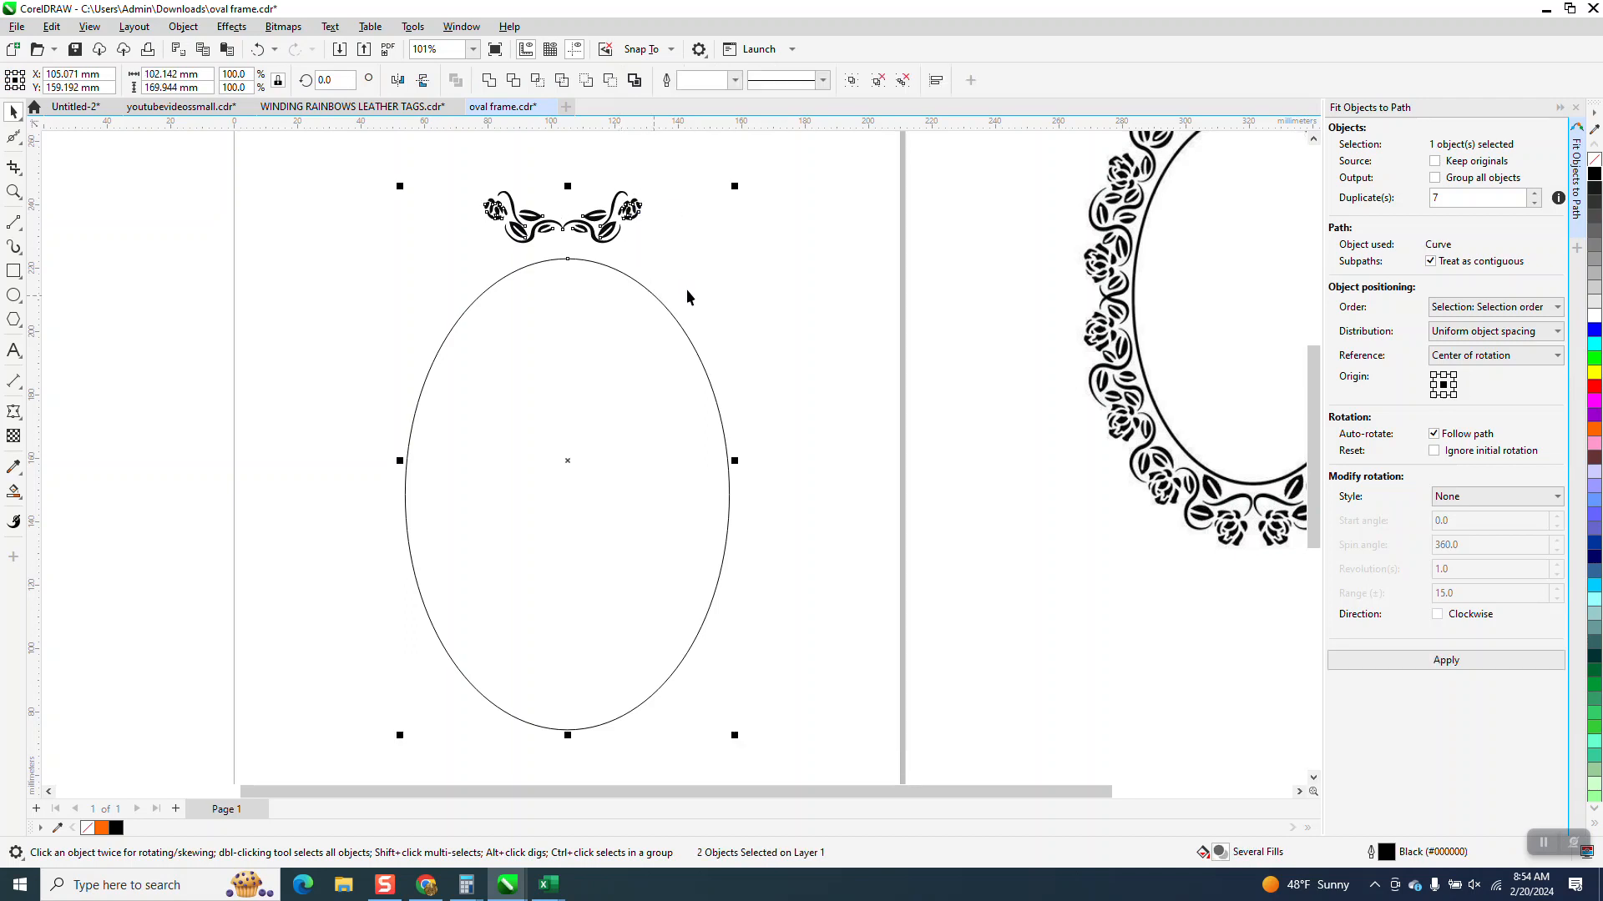
left_click(1449, 665)
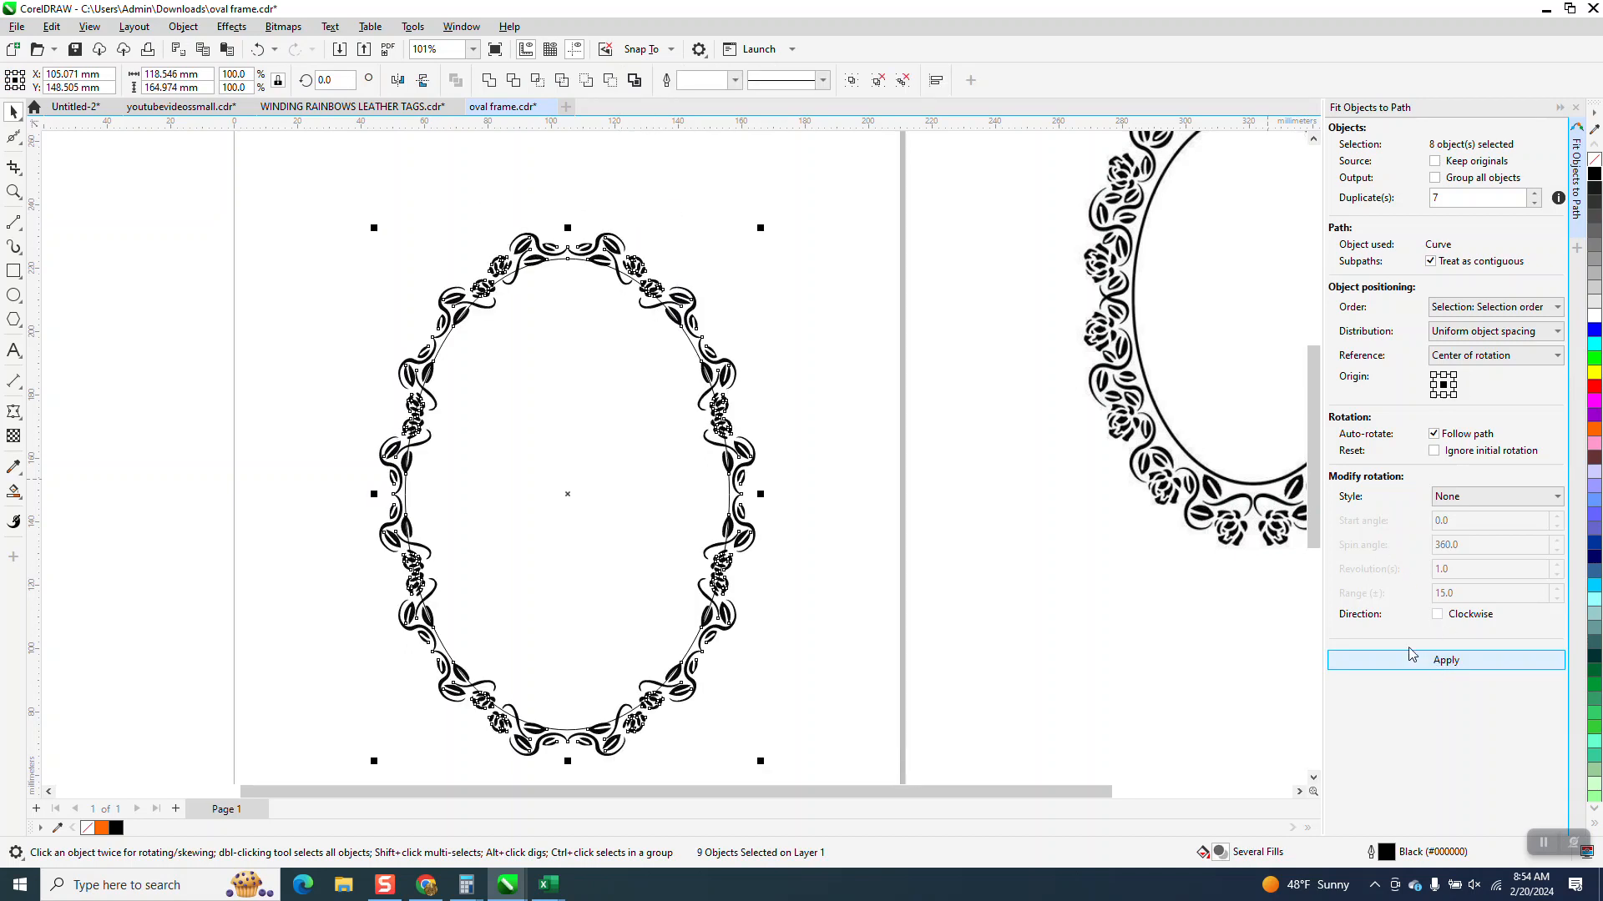
- Shrink the oval curve about its centre to about 89 by 129 mm, inside the ring of rose ornaments
left_click(15, 192)
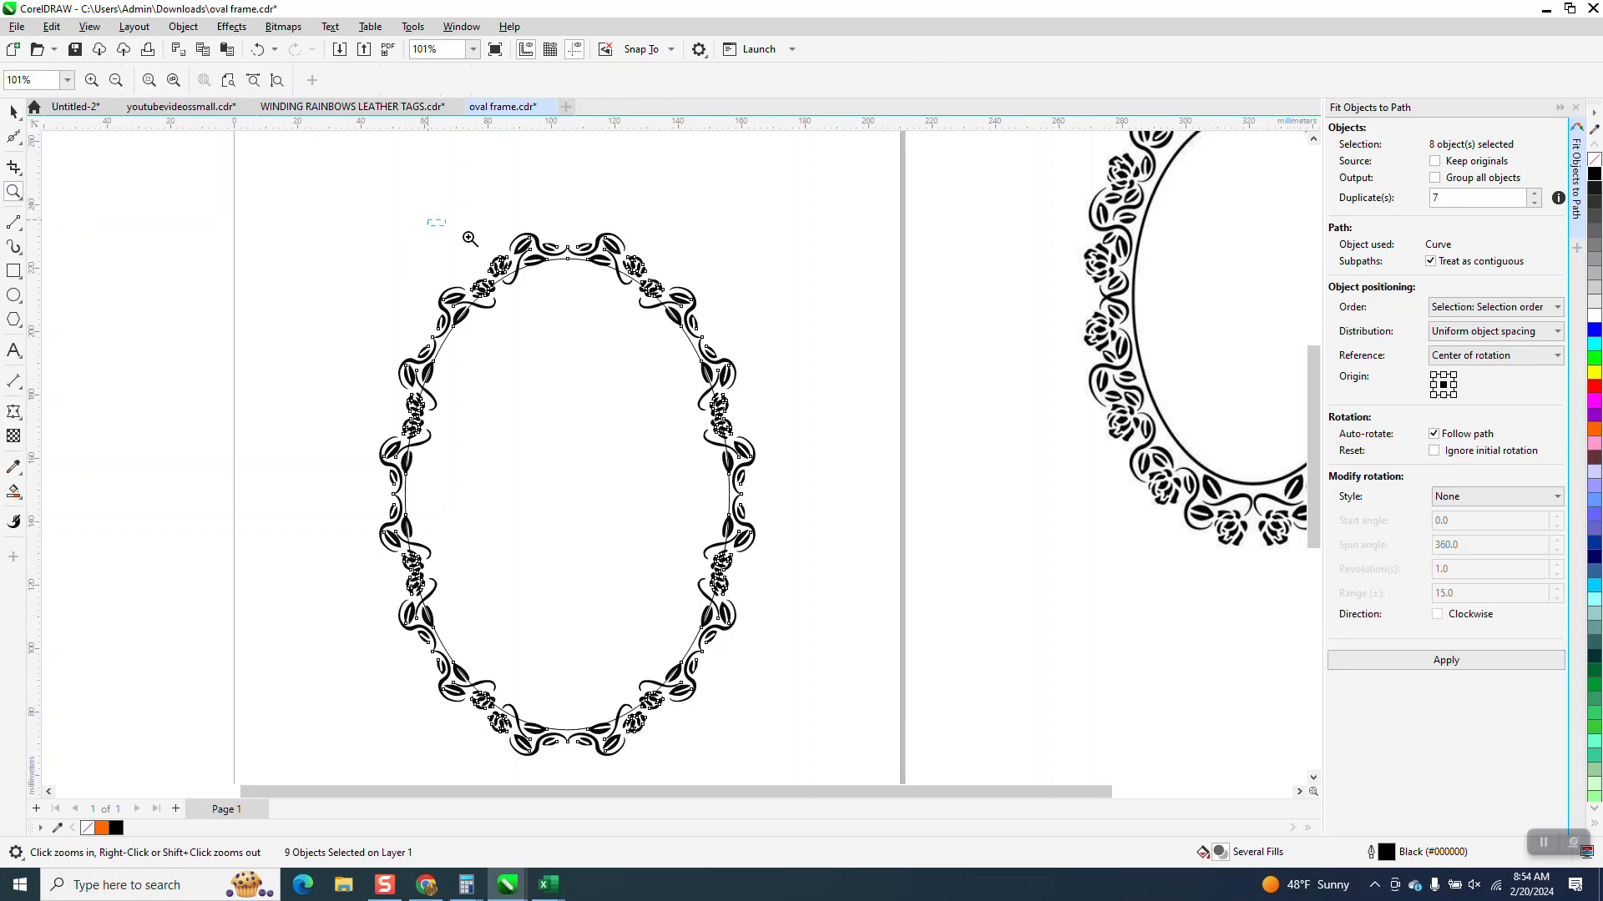
left_click_drag(471, 239, 722, 355)
scroll(627, 236, "down", 5)
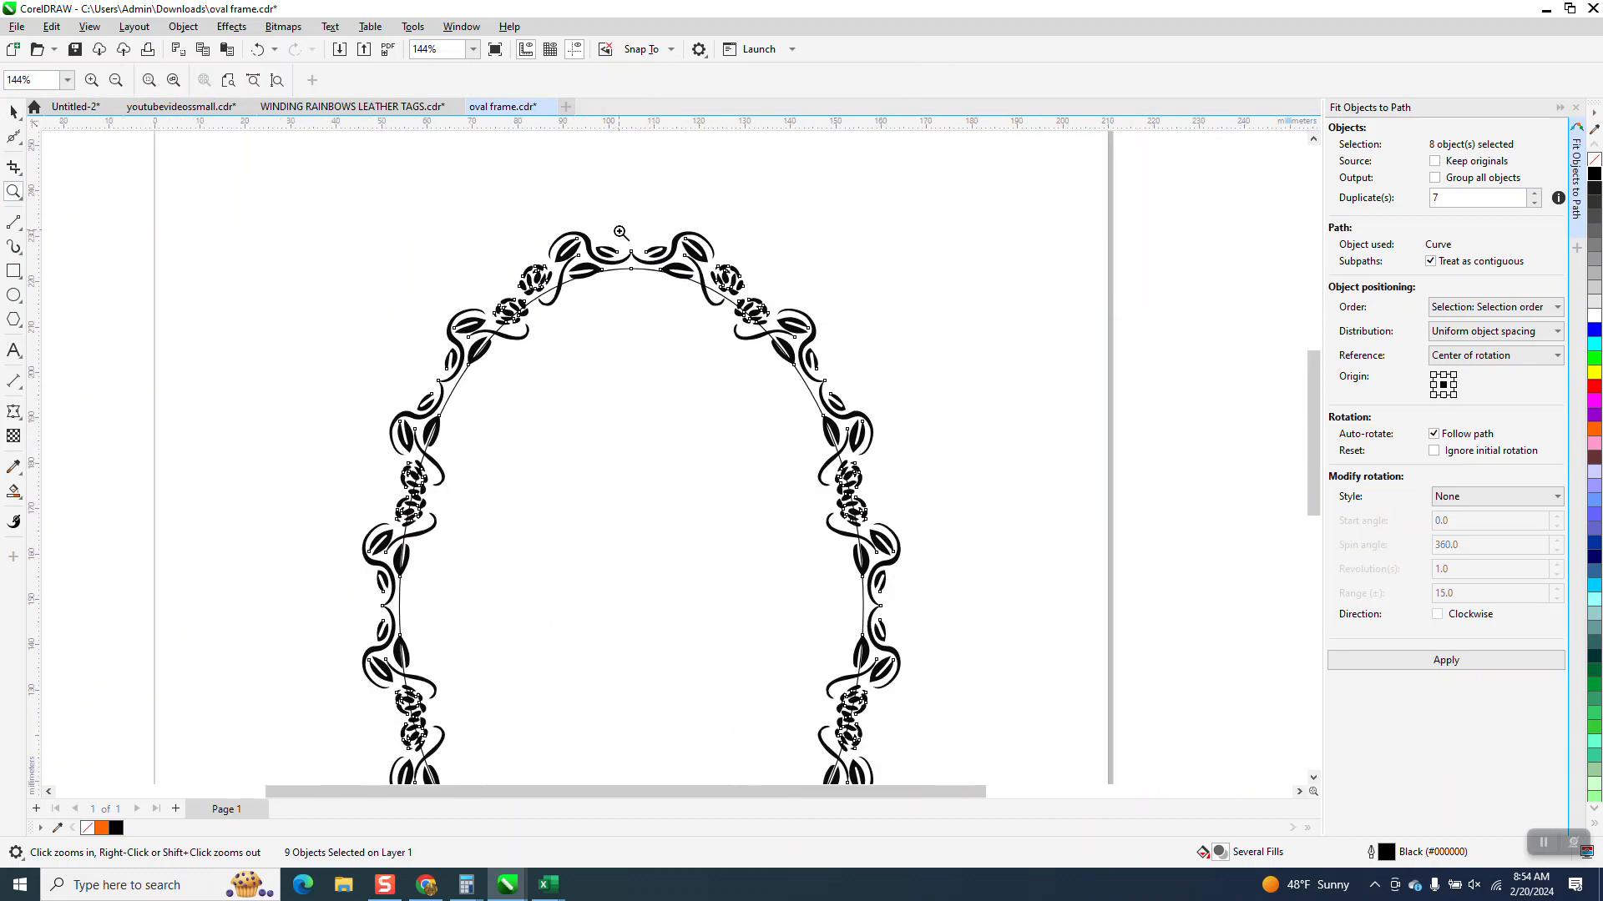
left_click(13, 111)
key("Escape")
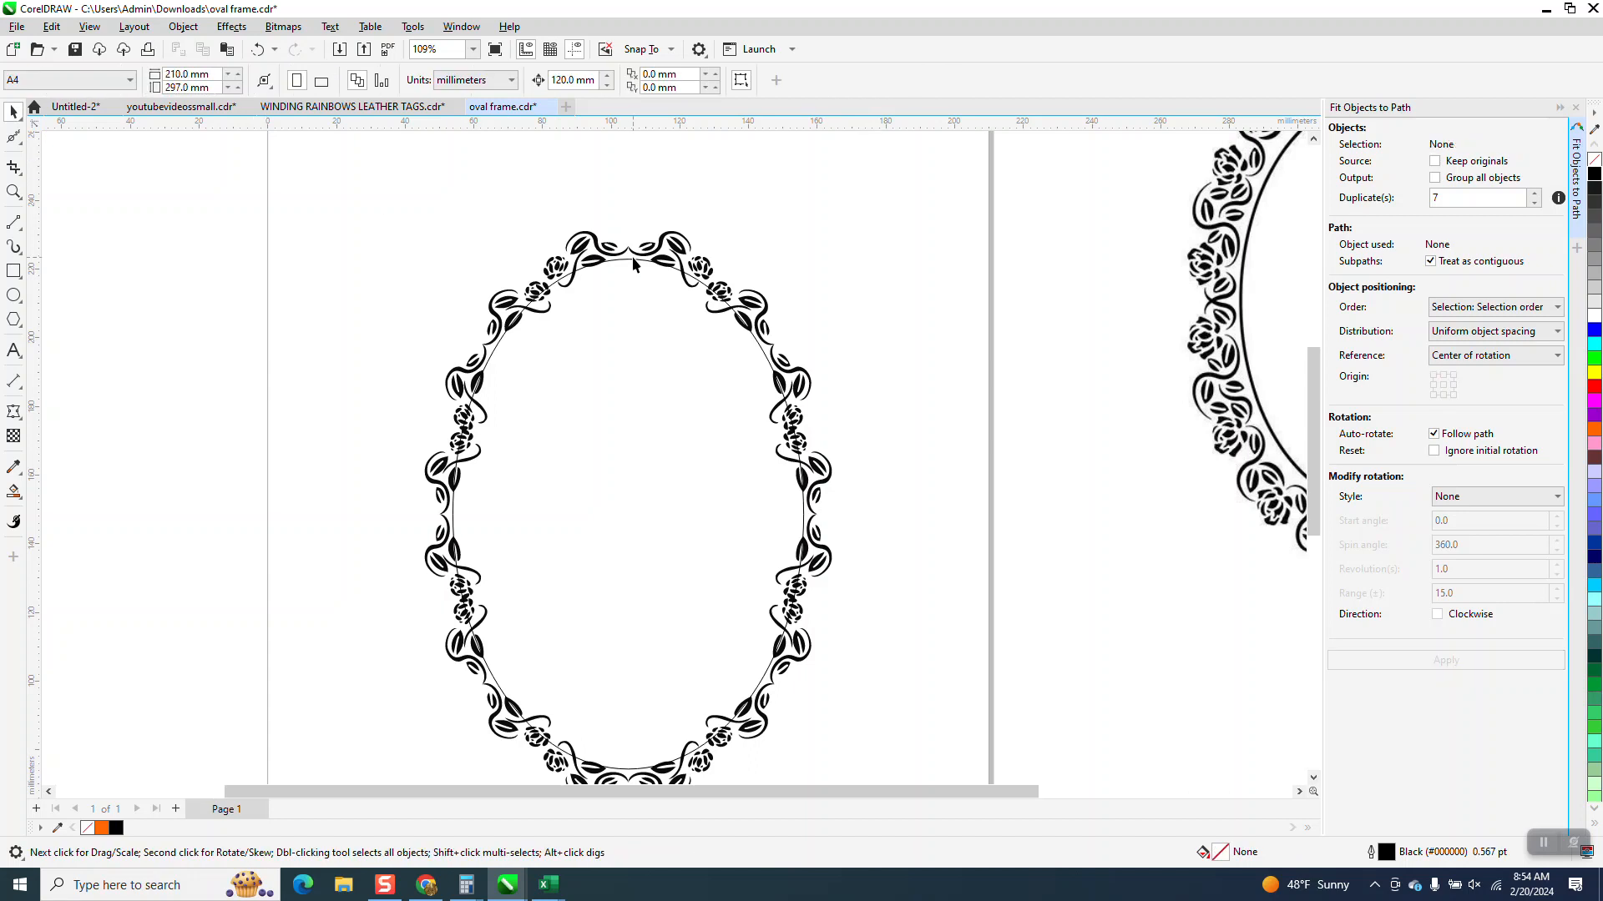
left_click(634, 259)
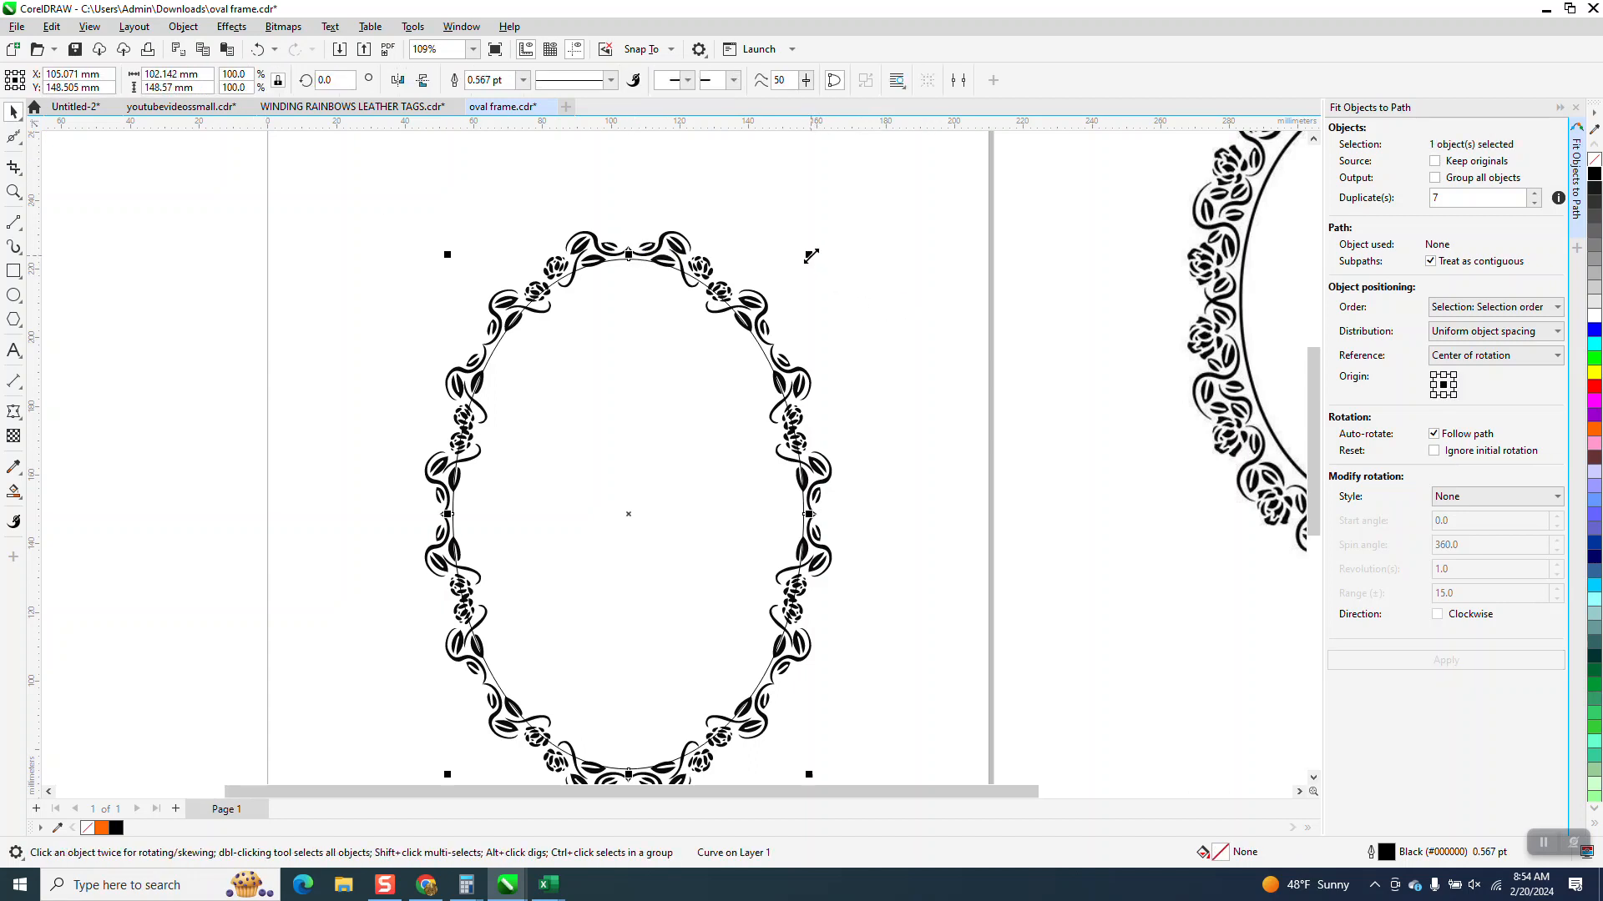
left_click_drag(811, 256, 785, 283)
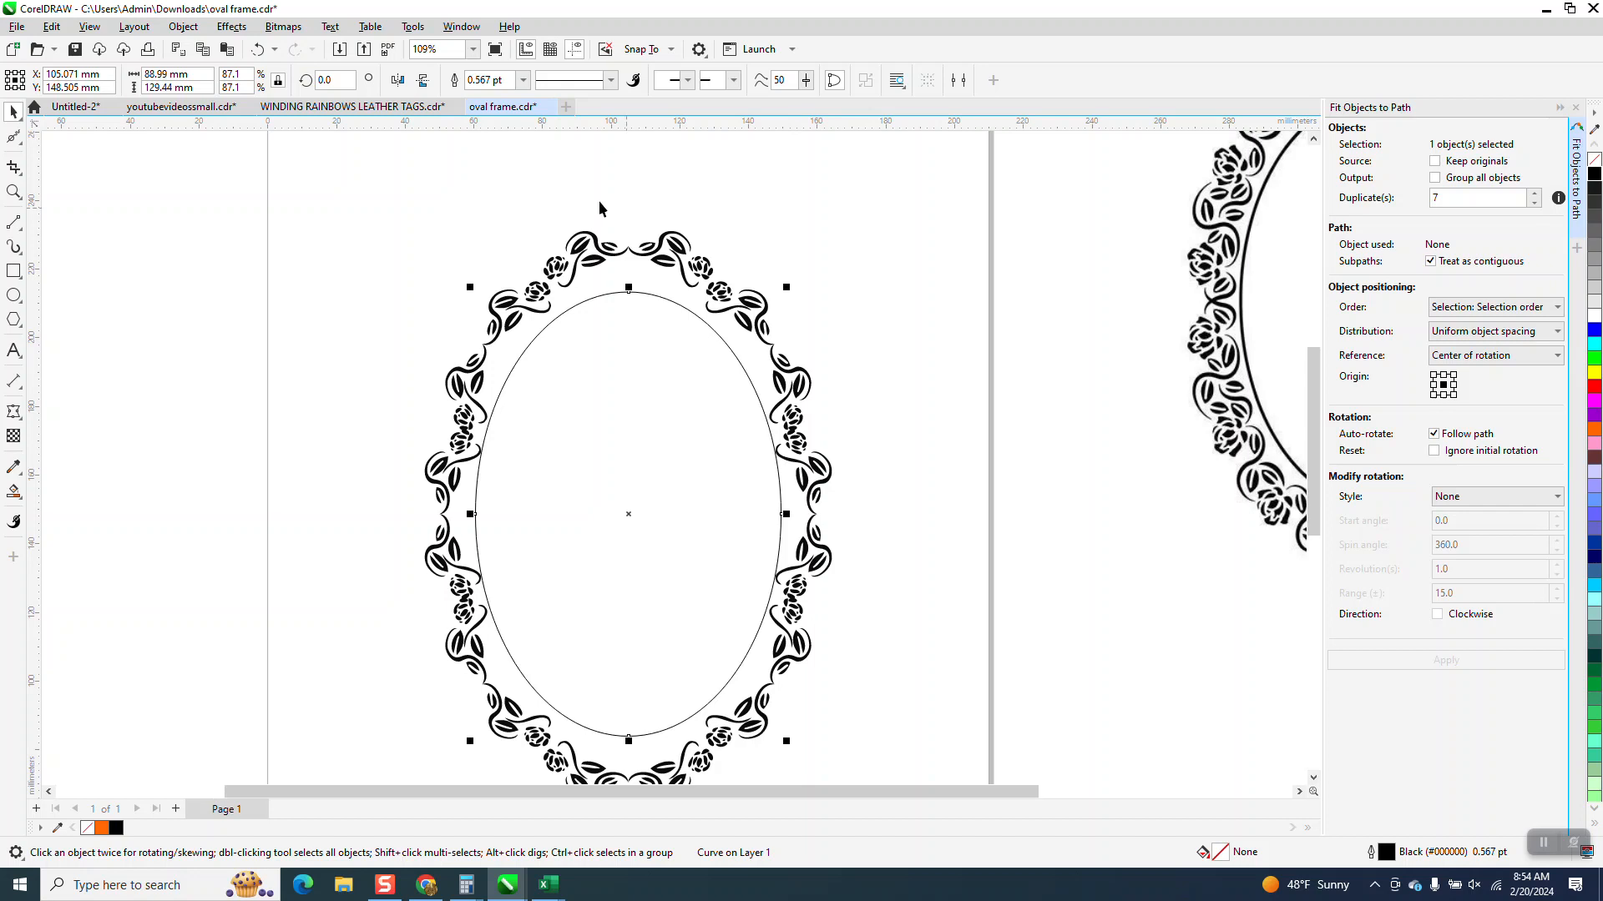
- Undo the last two scaling changes made to the oval curve
left_click(258, 49)
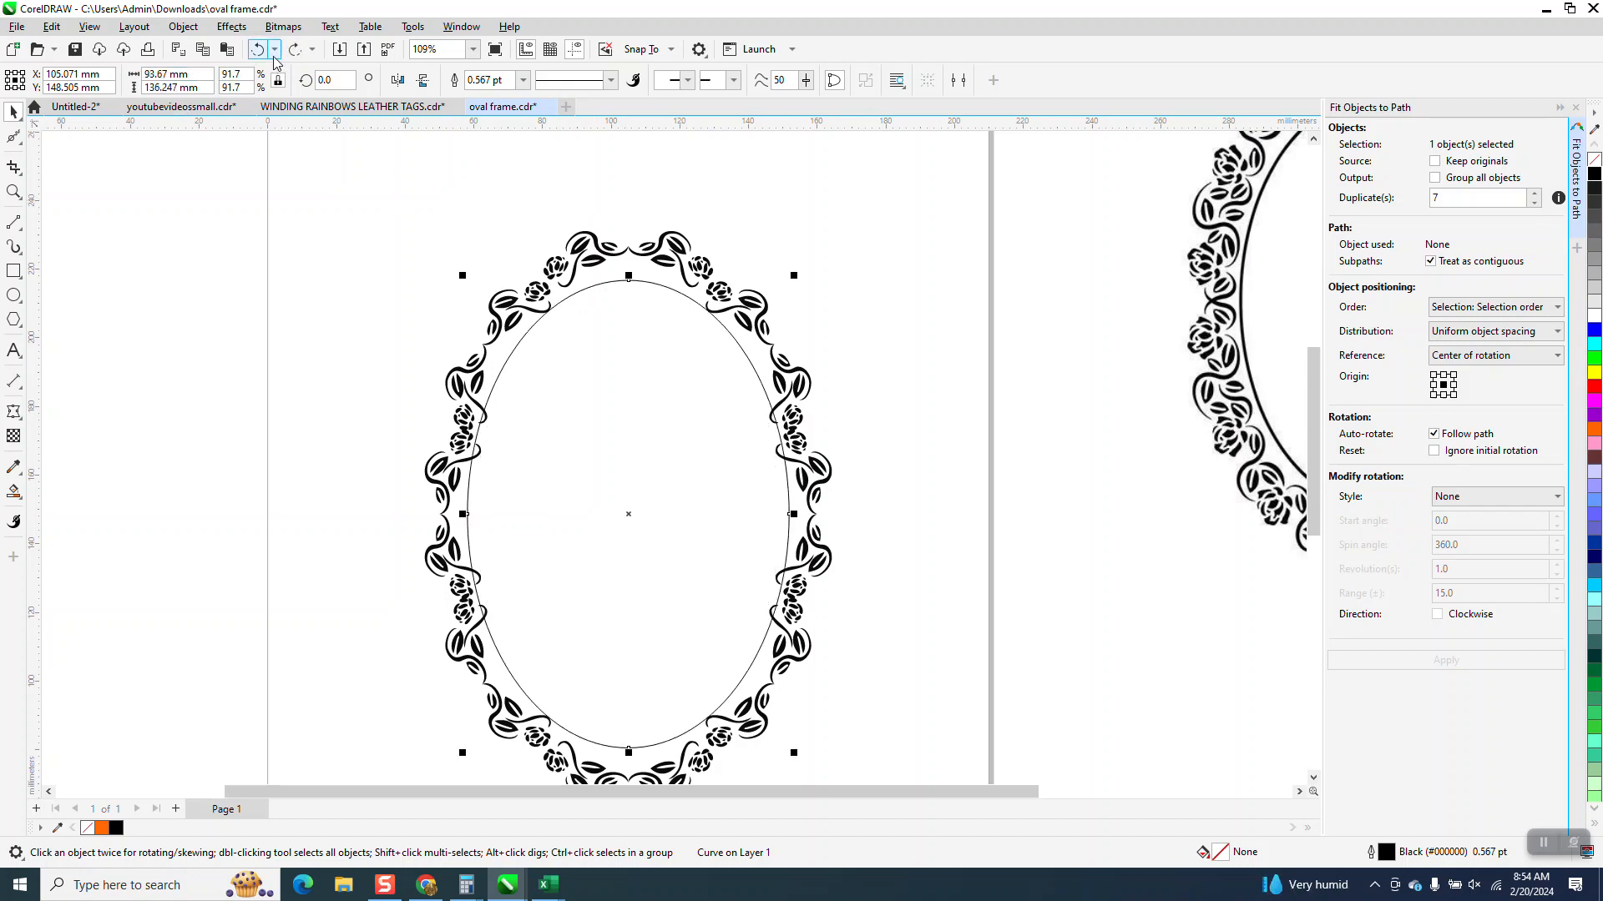
left_click(258, 50)
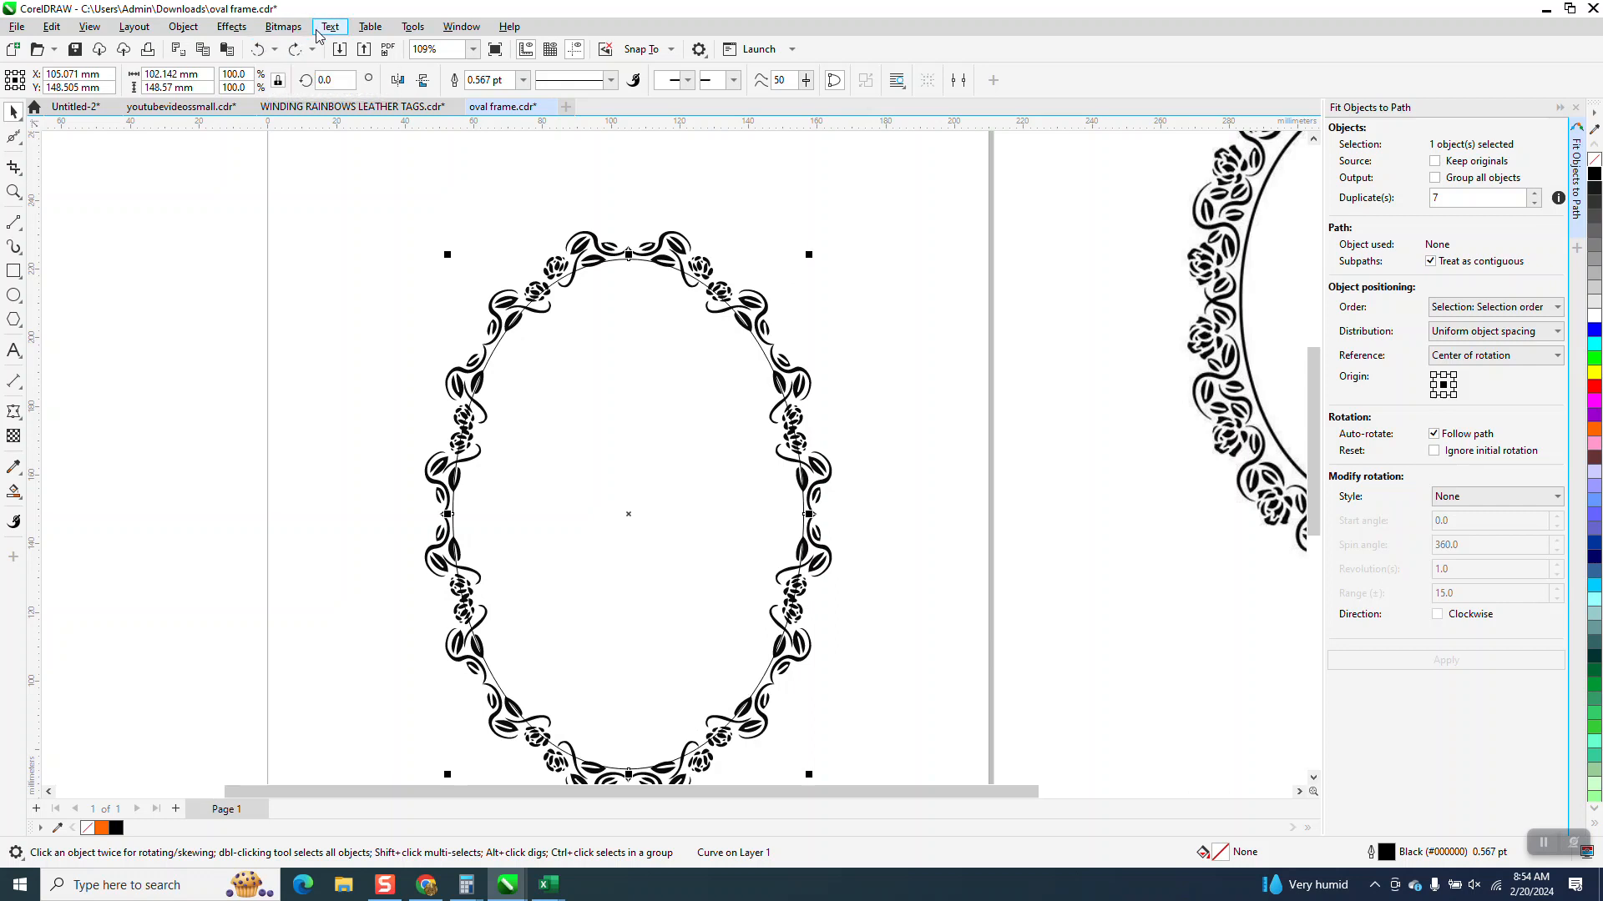
- Try an inside contour on the oval with 1 step and a 12.7 mm offset
left_click(240, 33)
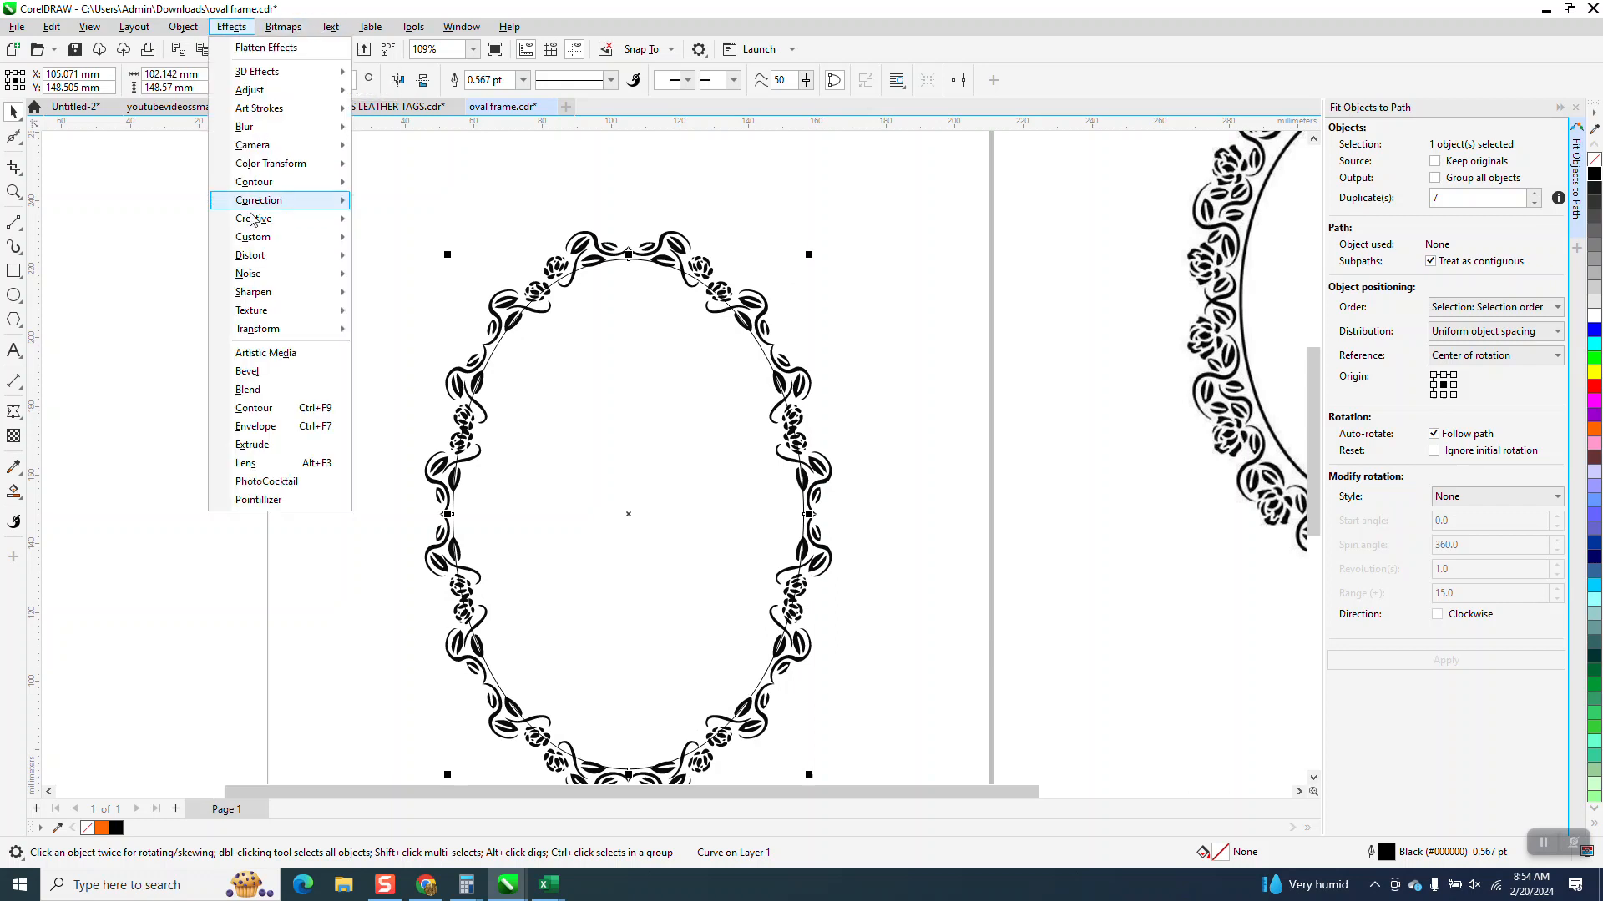
left_click(253, 407)
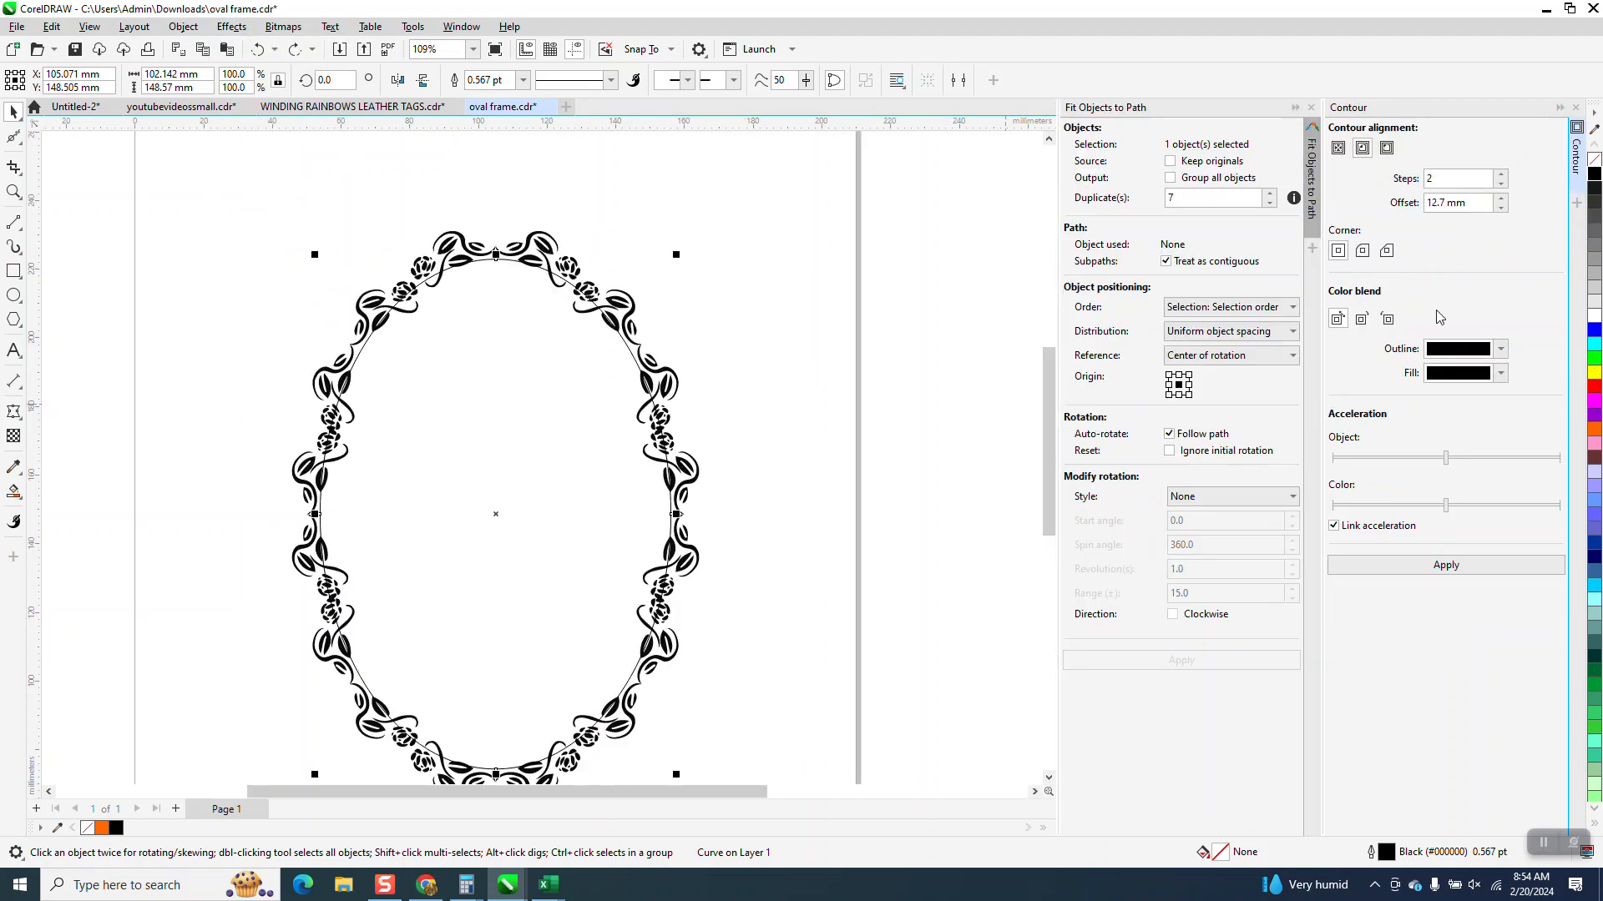
left_click(1311, 107)
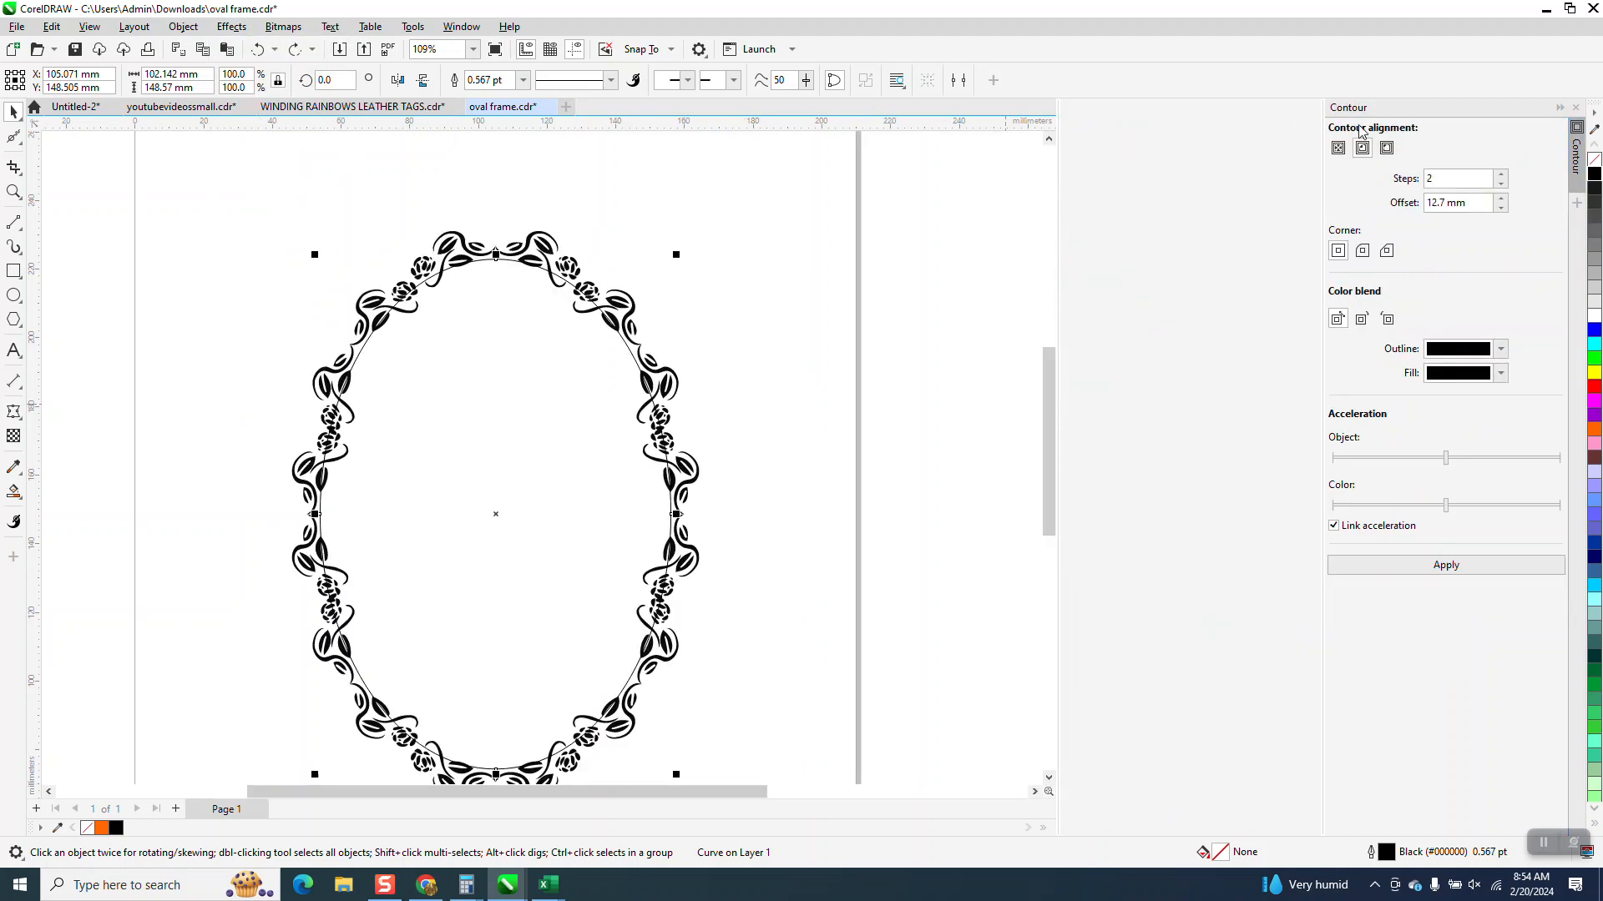
left_click(1450, 181)
left_click(1500, 184)
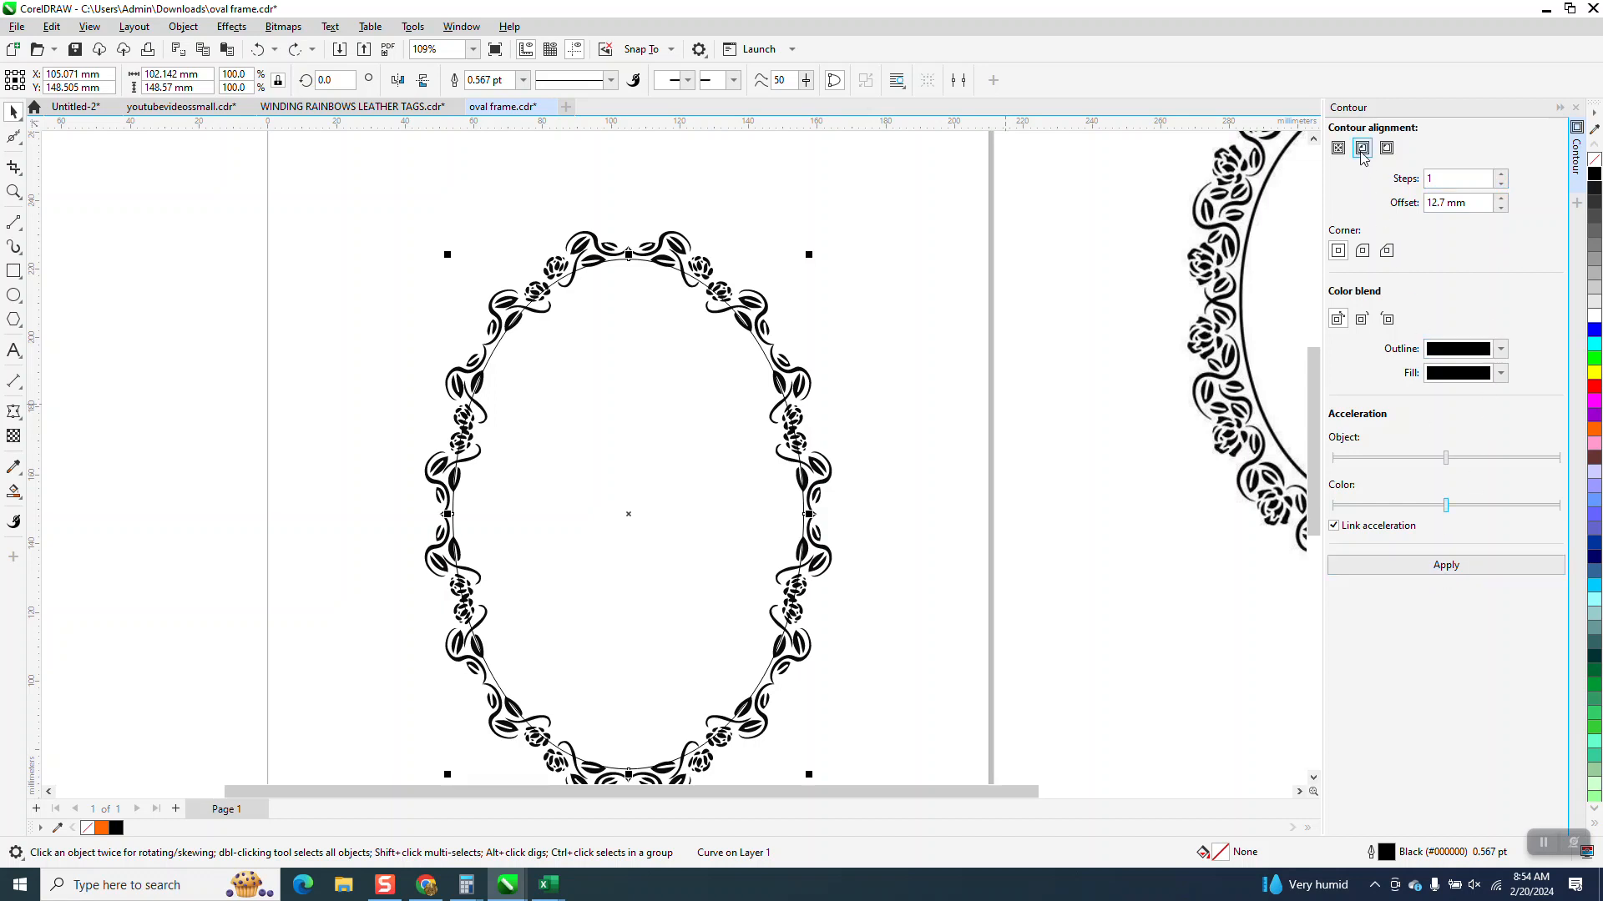
left_click(1445, 567)
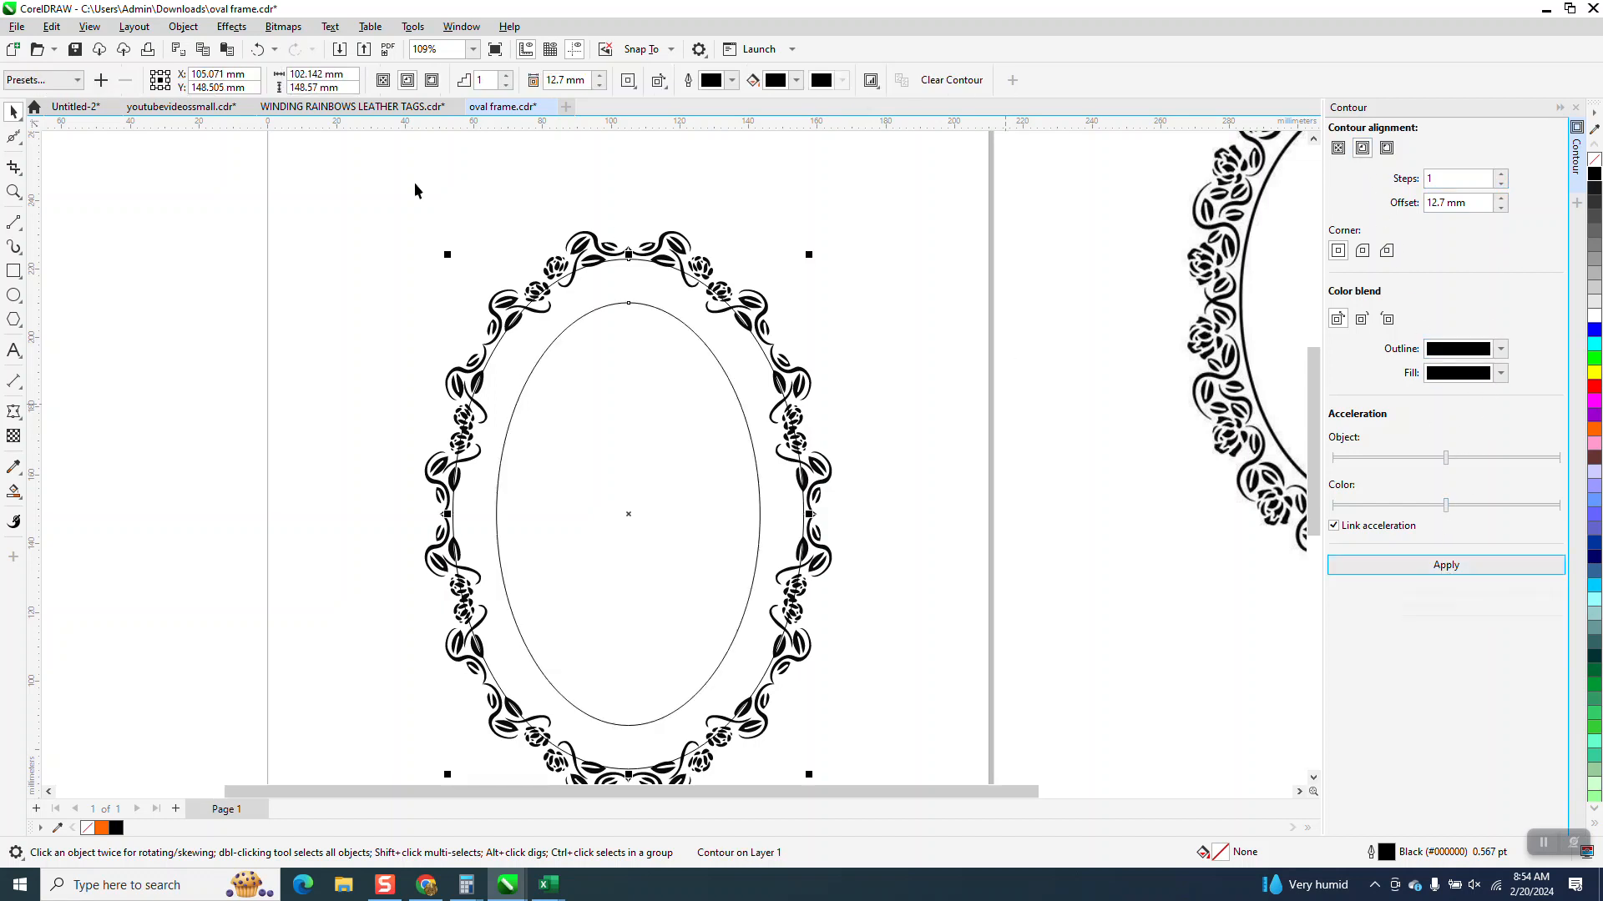
left_click(258, 49)
- Apply a one-step inside contour to the oval with a 6 mm offset
left_click_drag(1469, 209, 1331, 209)
type("6")
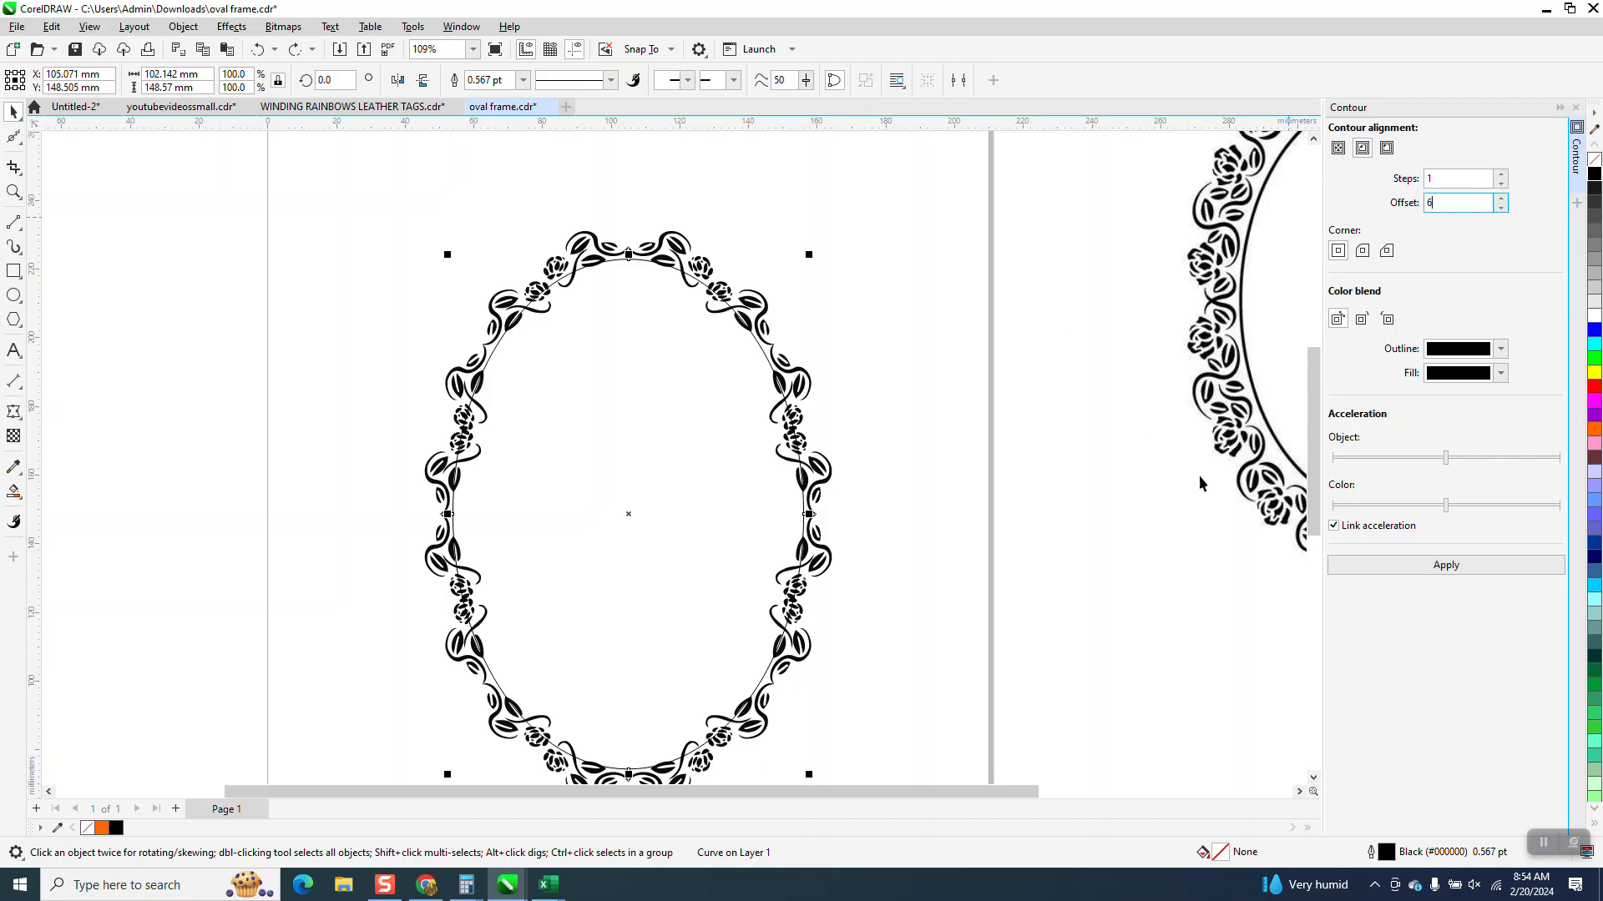
left_click(1439, 568)
left_click(886, 454)
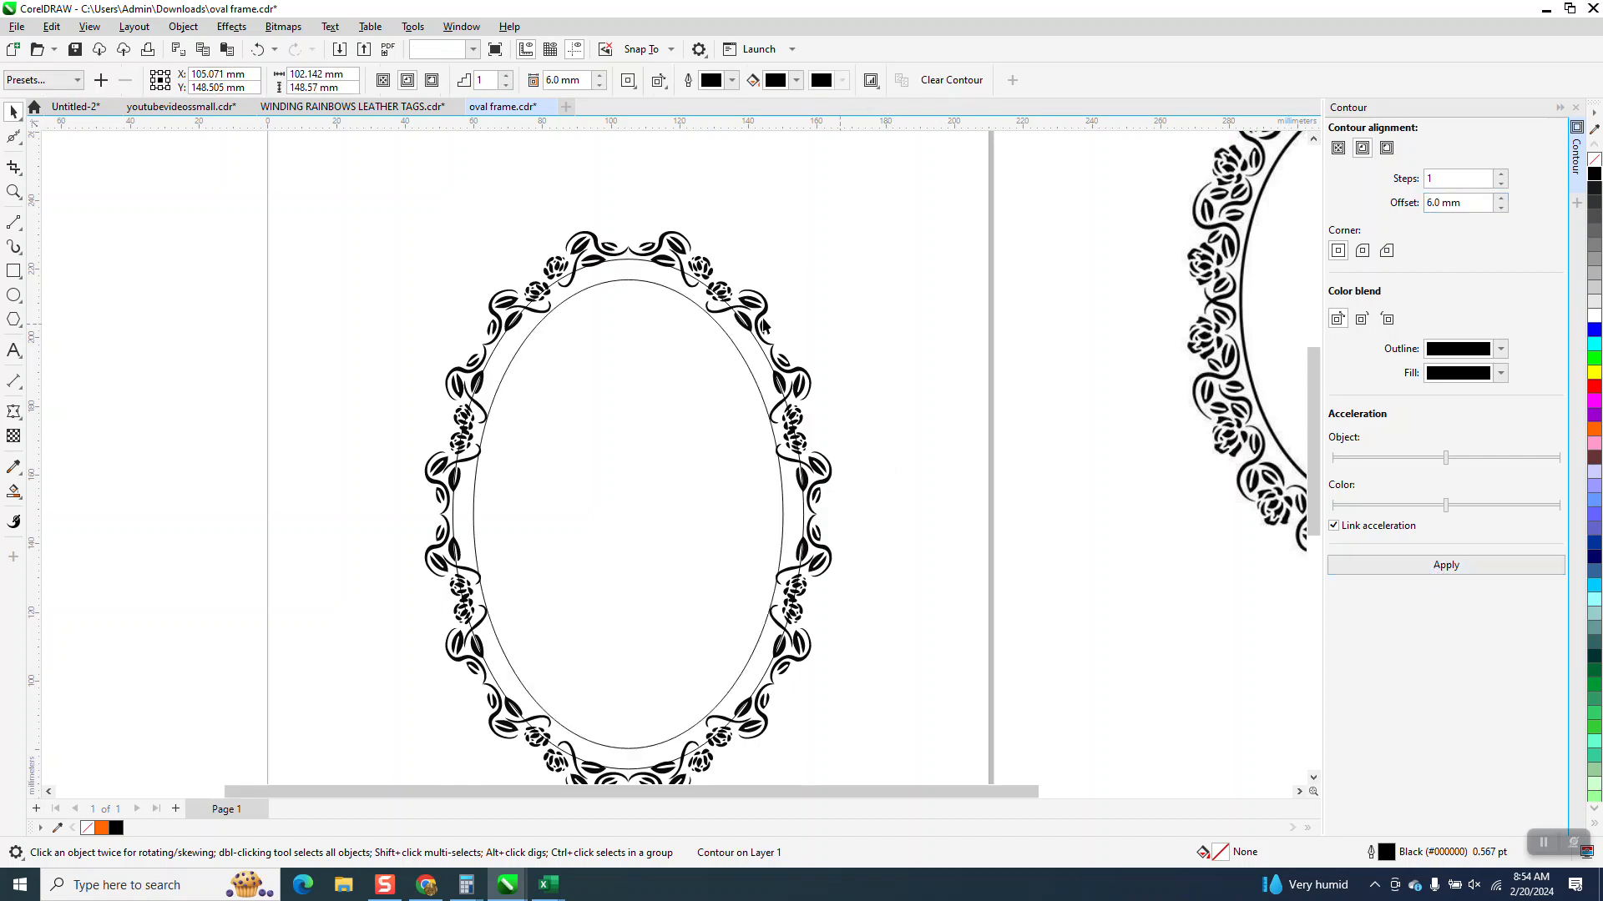
- Break the contour apart from the oval and delete the original outer oval, keeping the inner one
left_click(627, 258)
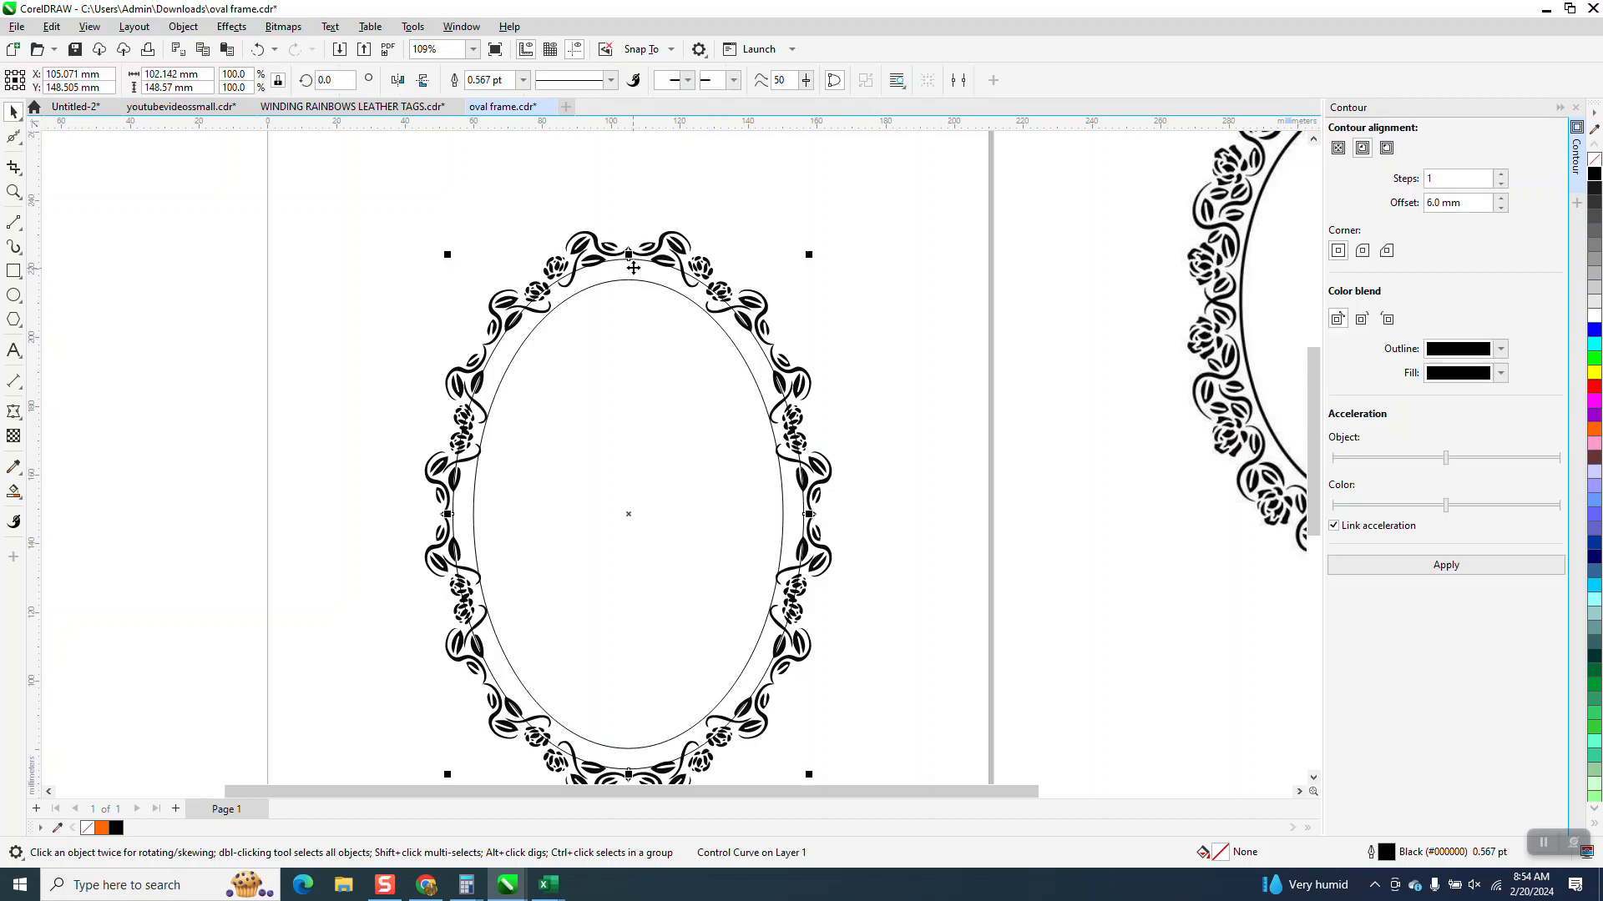
key("Delete")
left_click(257, 50)
left_click(183, 26)
left_click(250, 413)
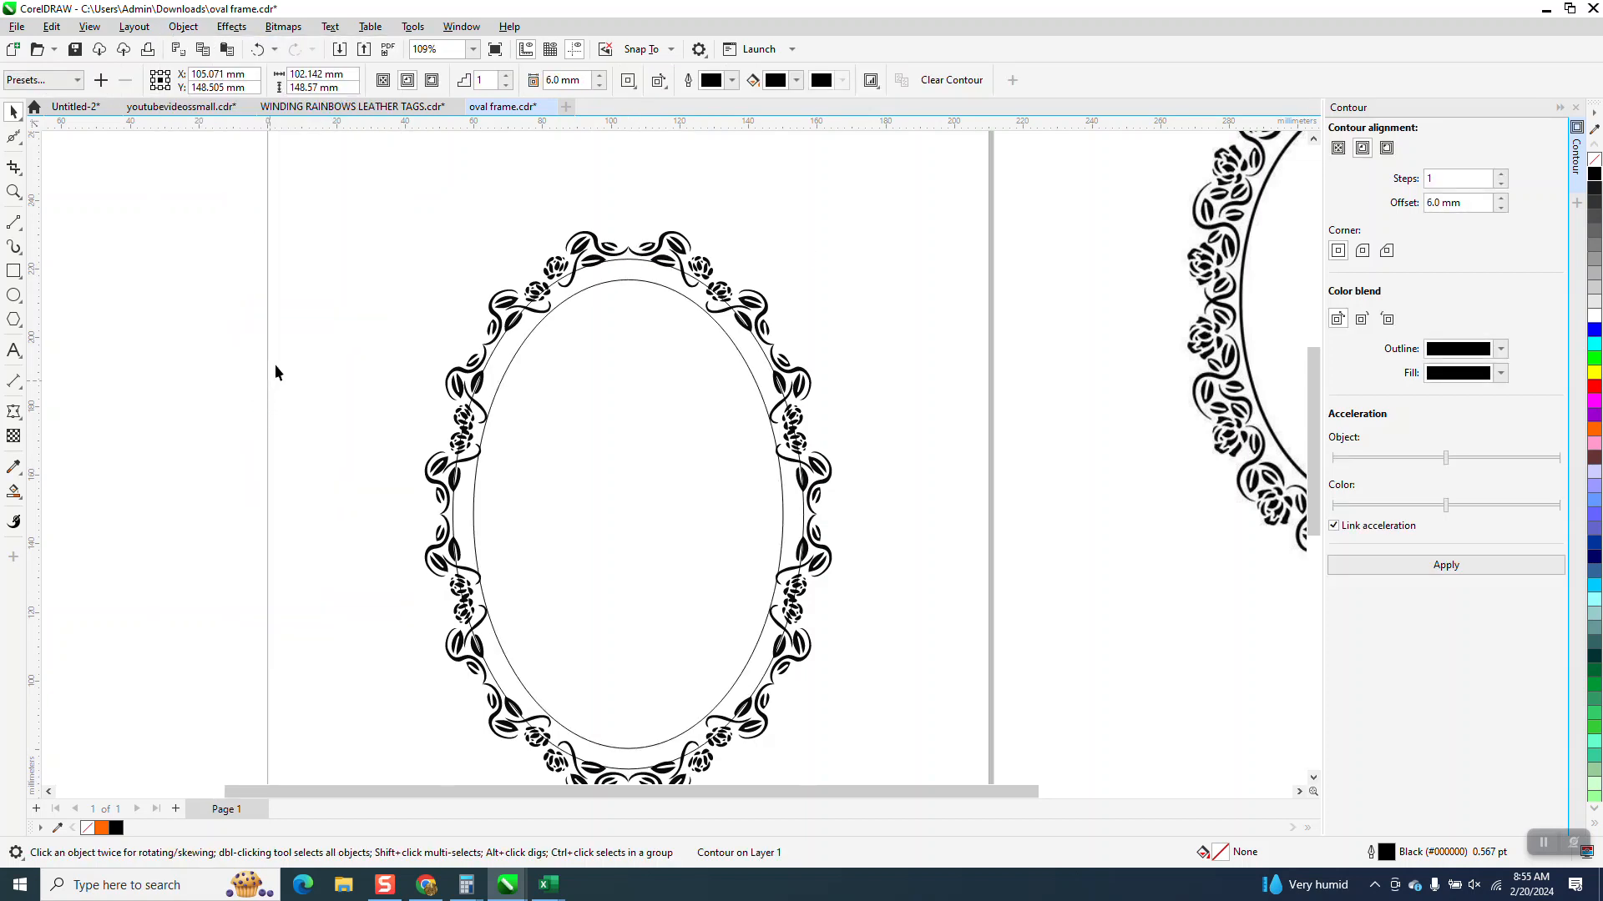
left_click(269, 379)
left_click(623, 267)
left_click(639, 264)
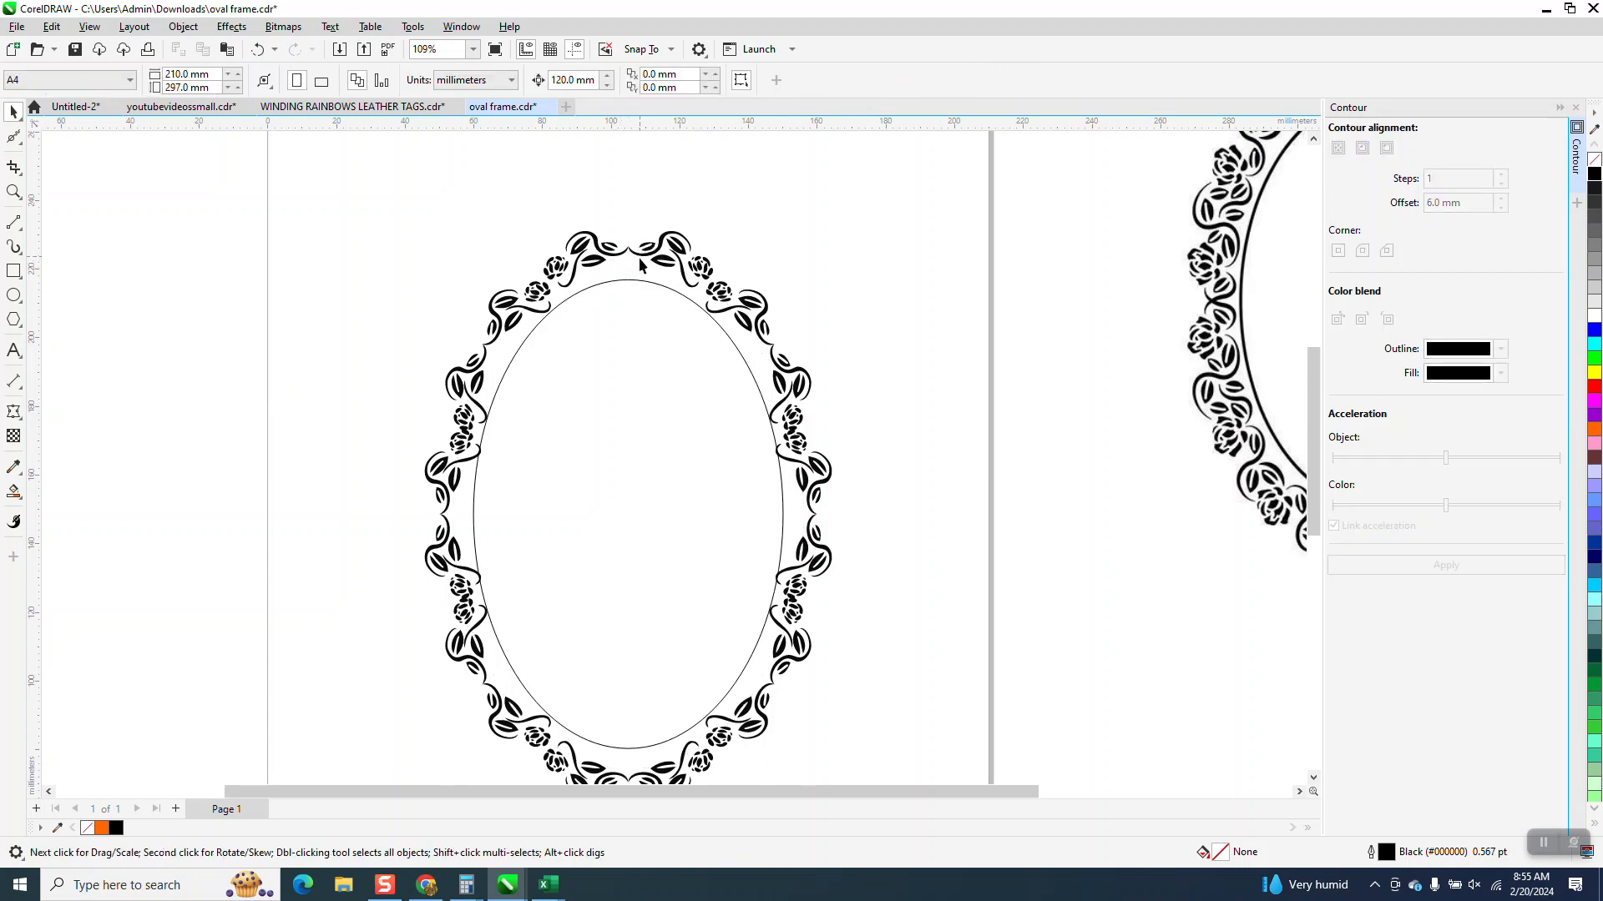
- Set the inner oval's outline width to 8 pt
left_click(640, 278)
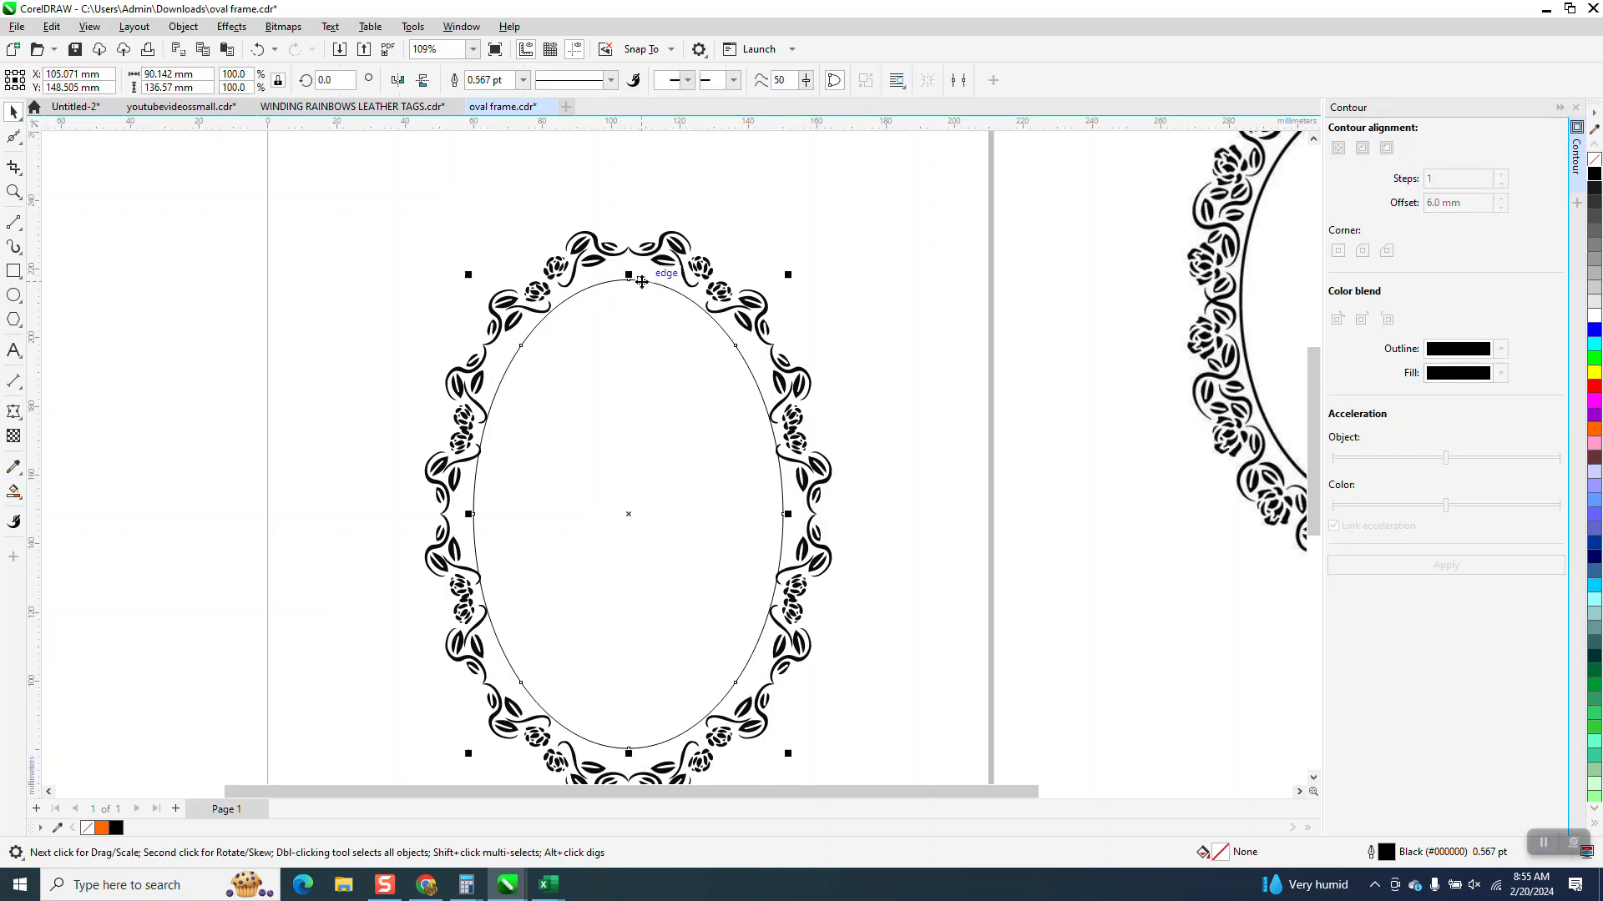
left_click(523, 79)
left_click(502, 234)
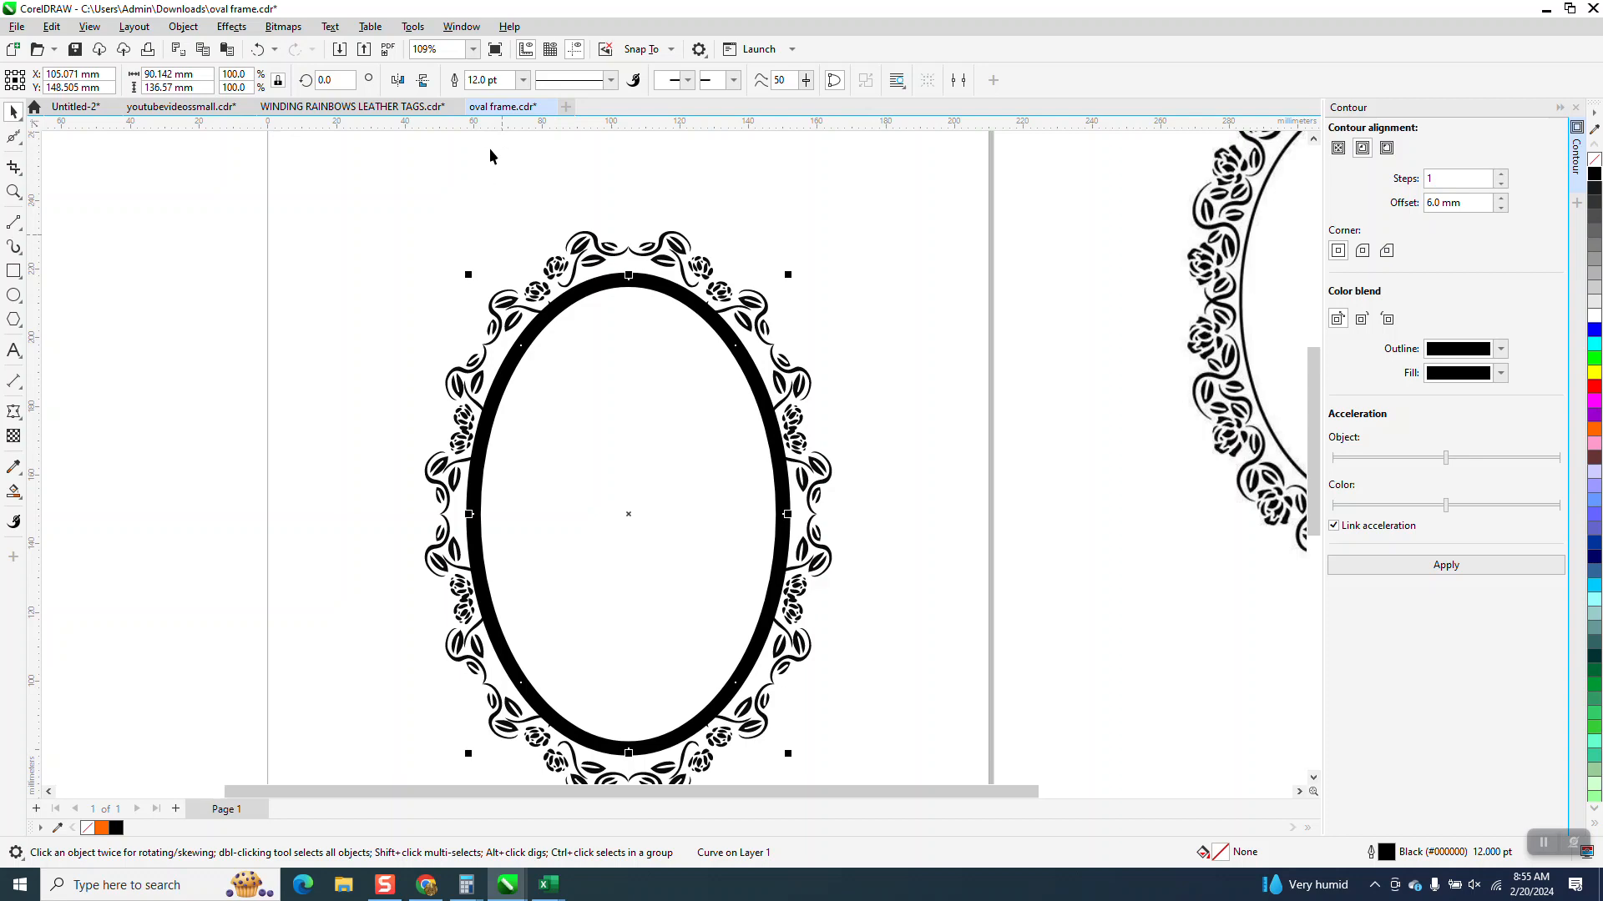
left_click(523, 80)
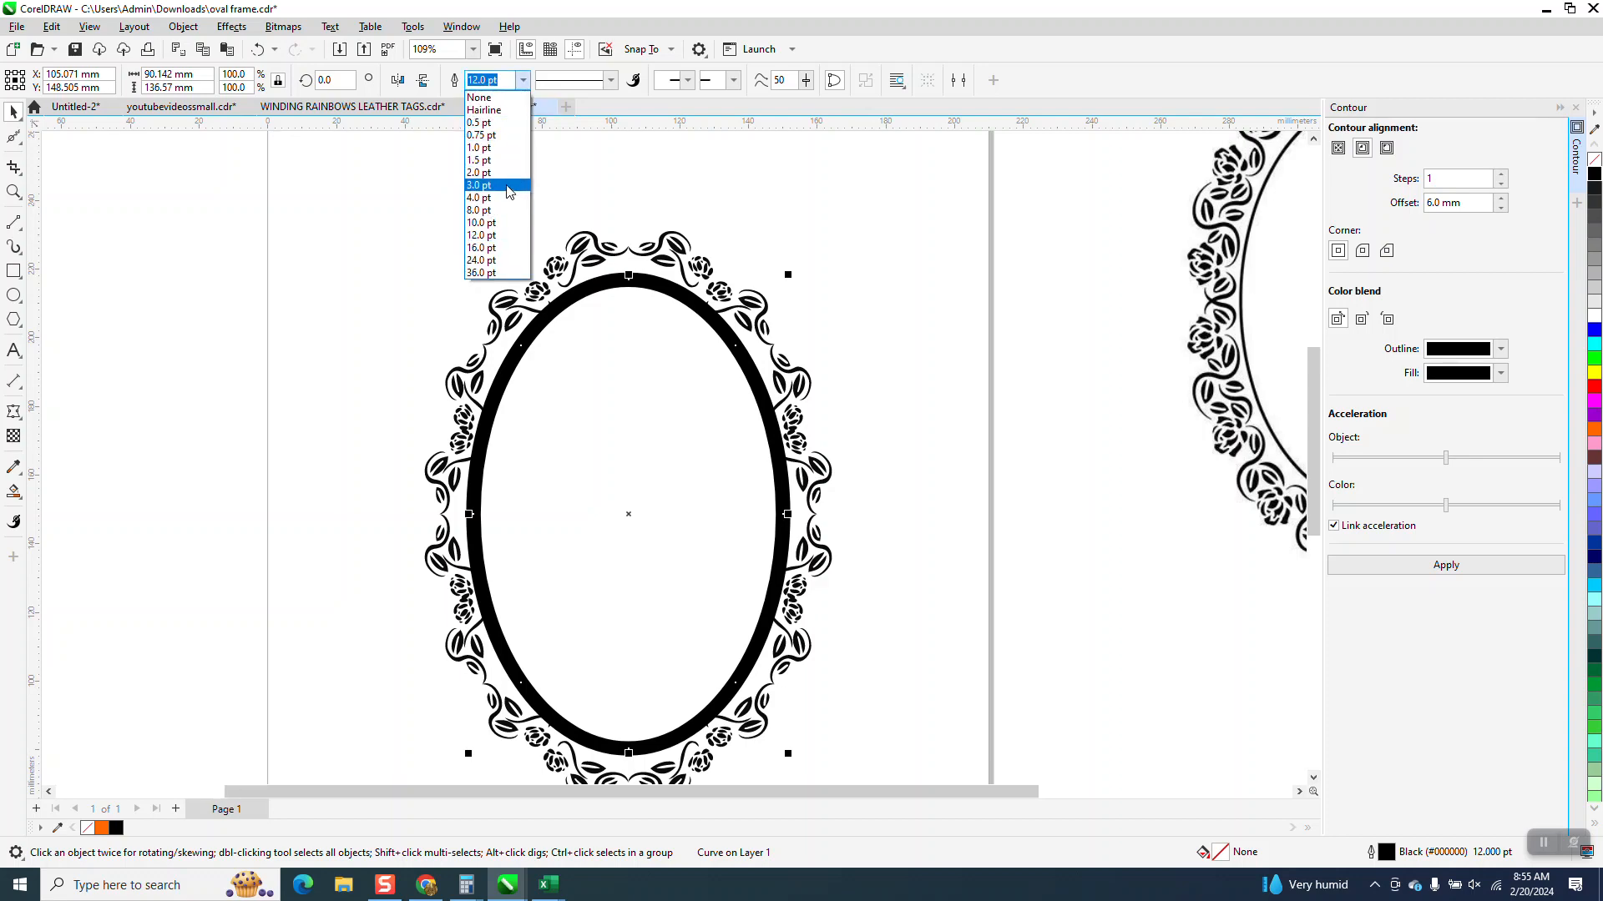
left_click(496, 222)
- Move the reference frame image beside the recreated rose frame and compare the two up close
scroll(496, 227, "down", 2)
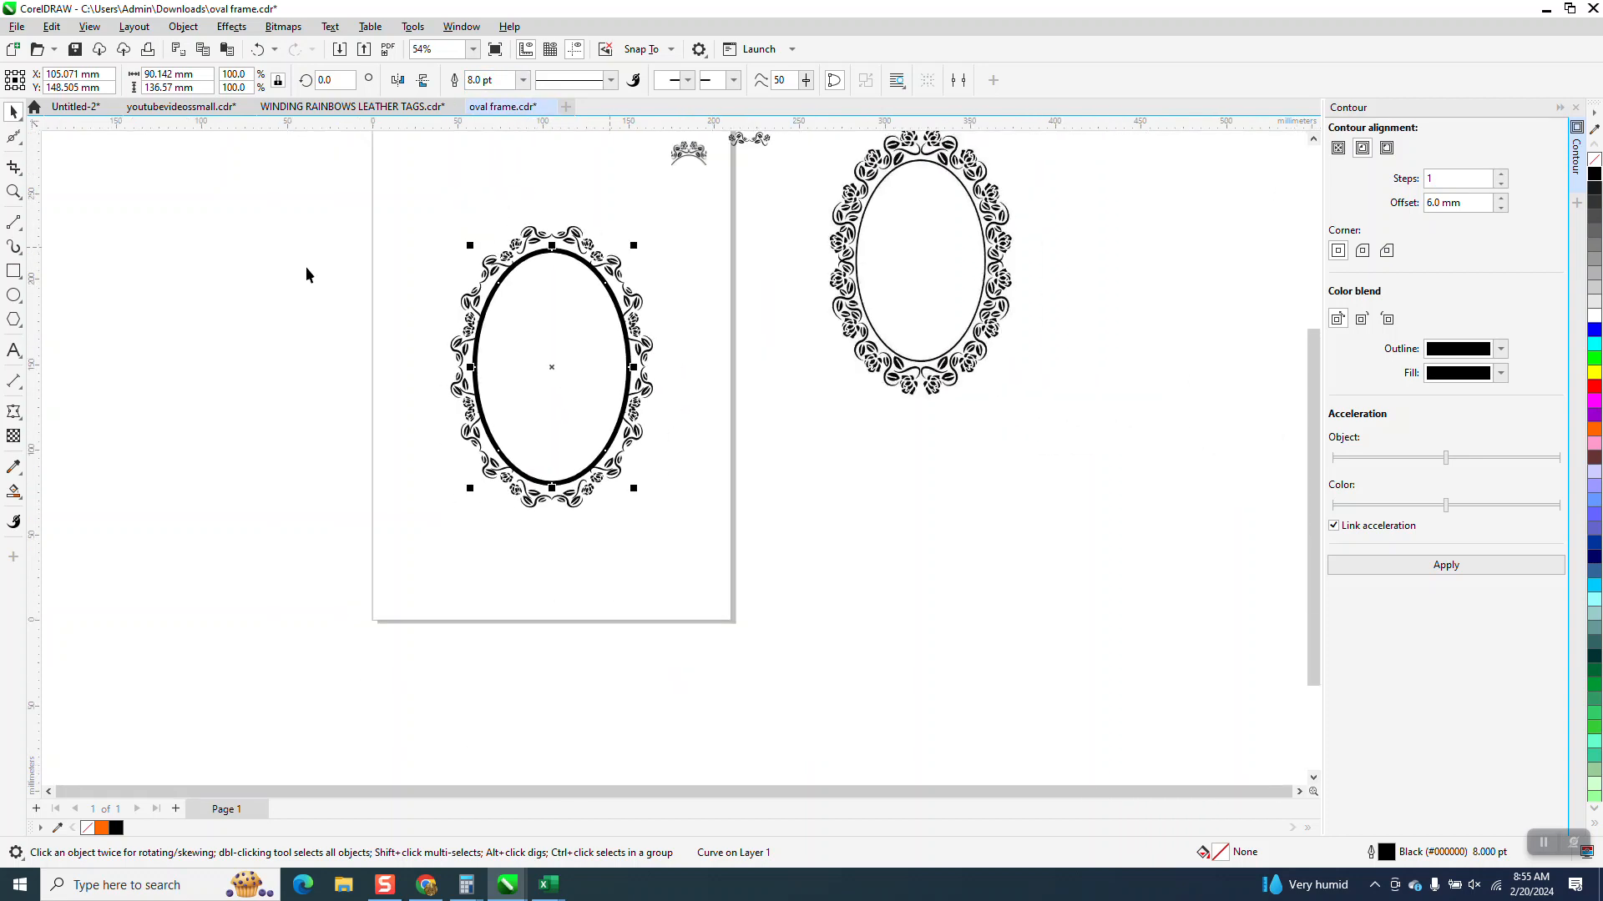
left_click_drag(829, 288, 693, 399)
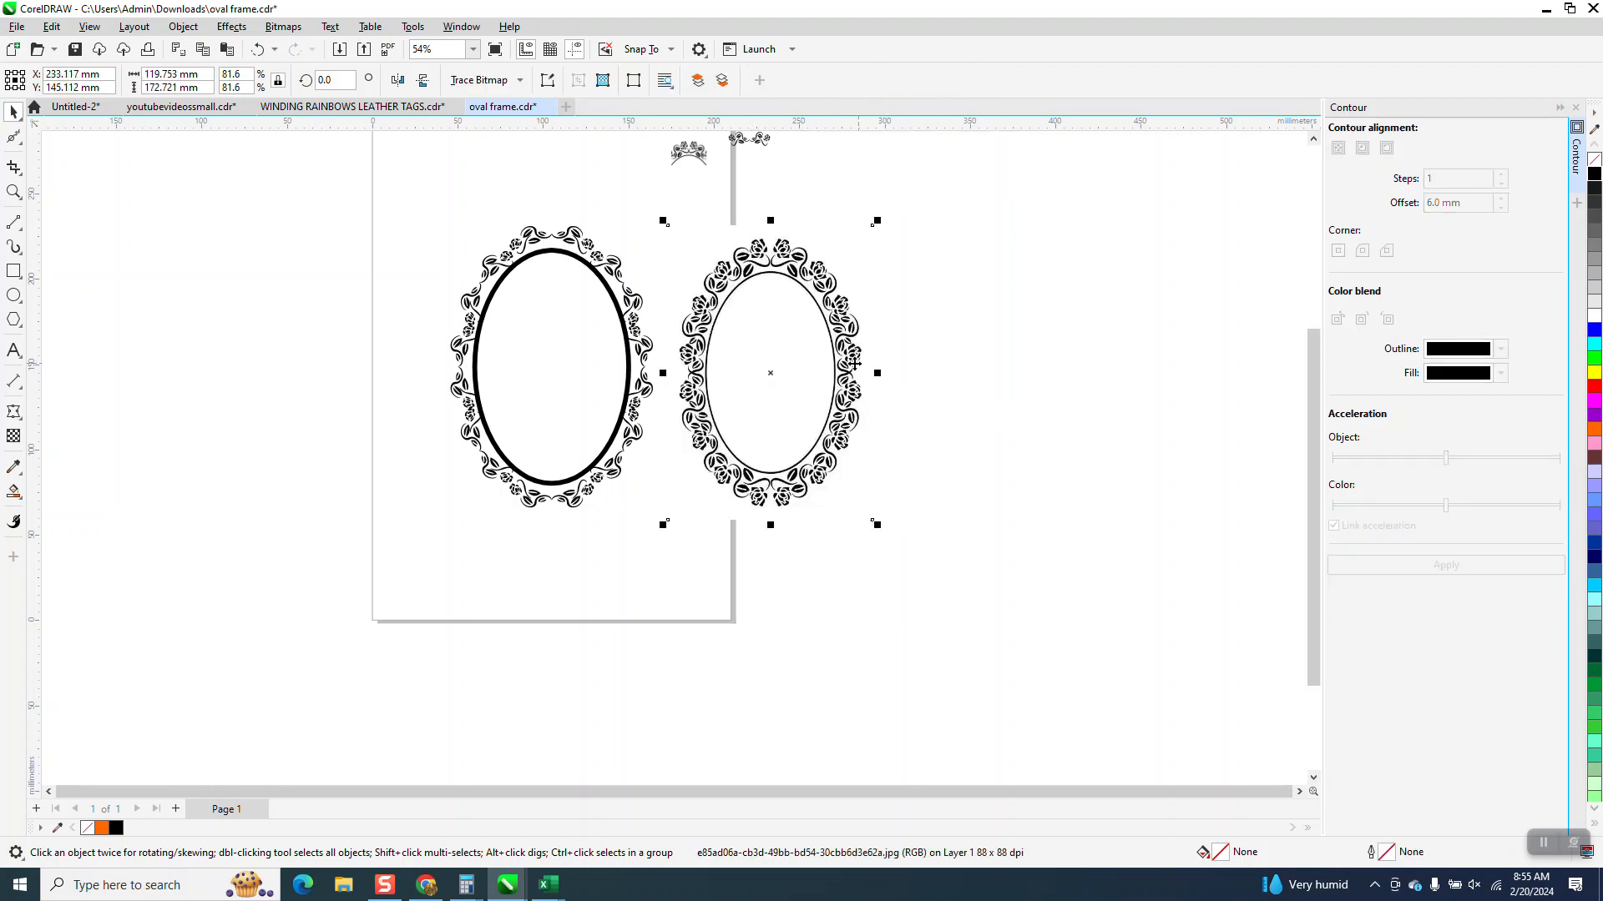
left_click(14, 192)
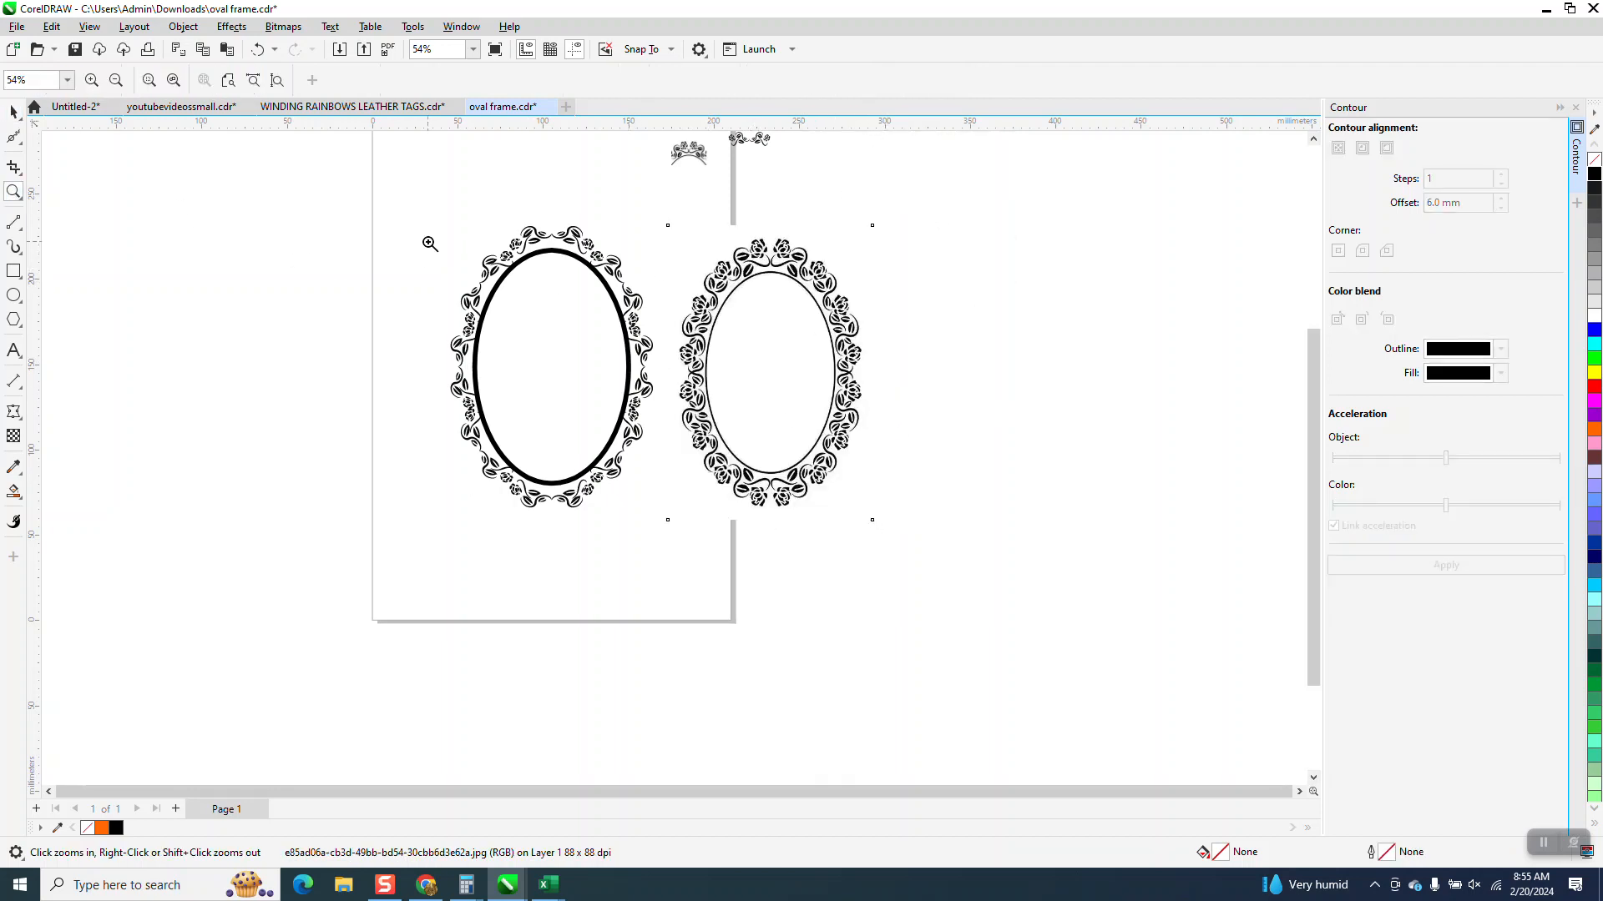
left_click(737, 320)
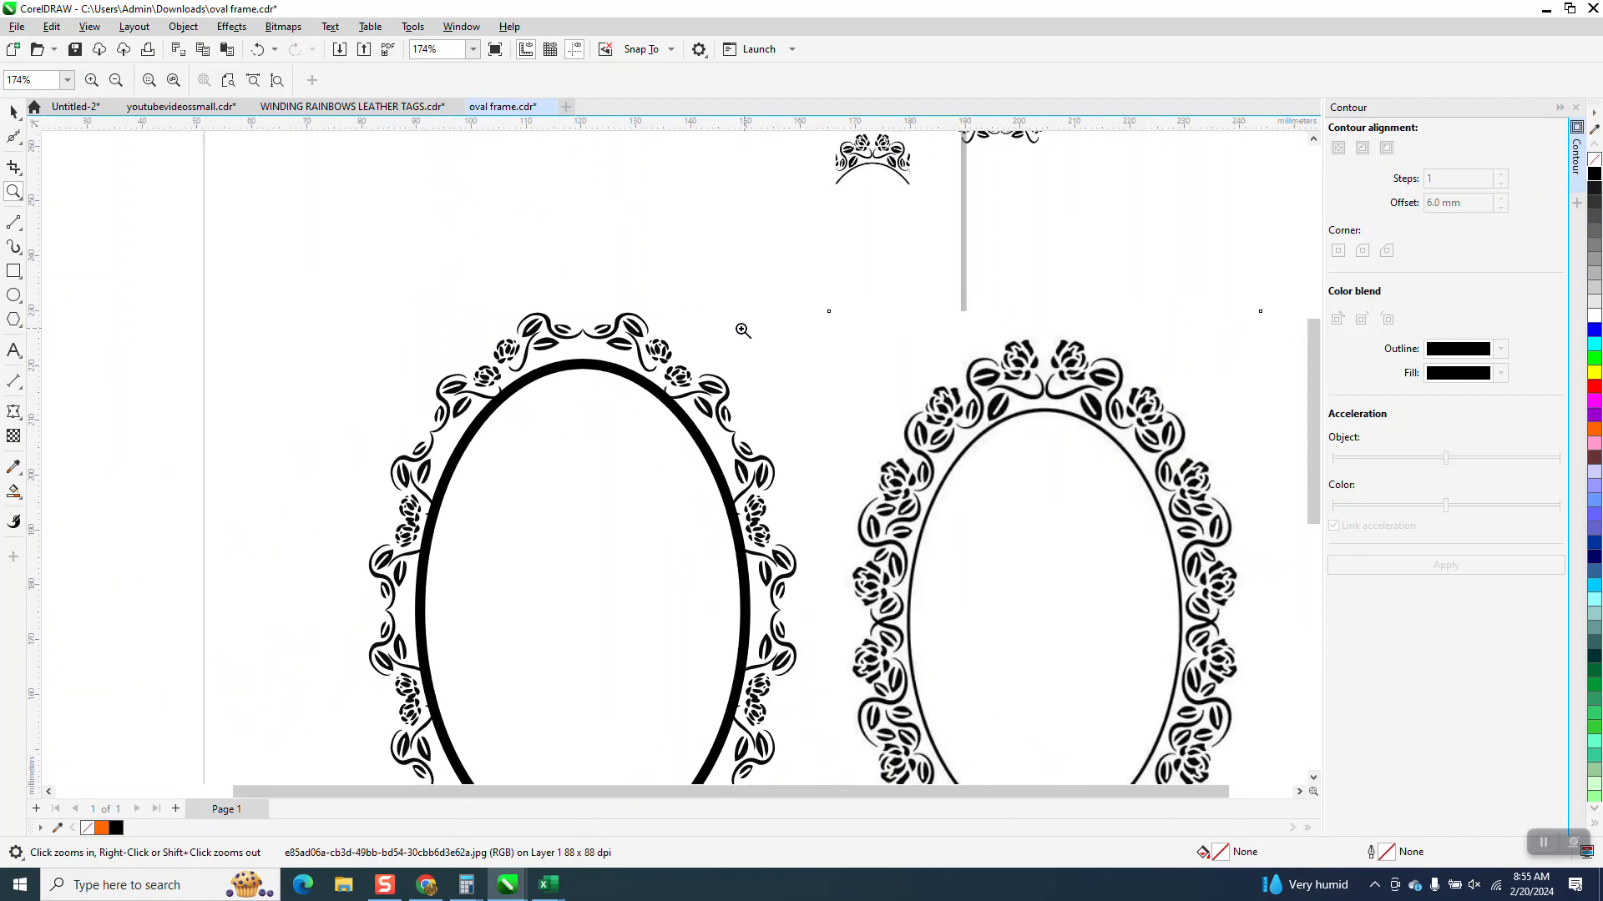
scroll(738, 330, "down", 3)
- Undo the image move, outline width, contour and path-fitting changes back to the single rose ornament and plain oval
left_click(15, 111)
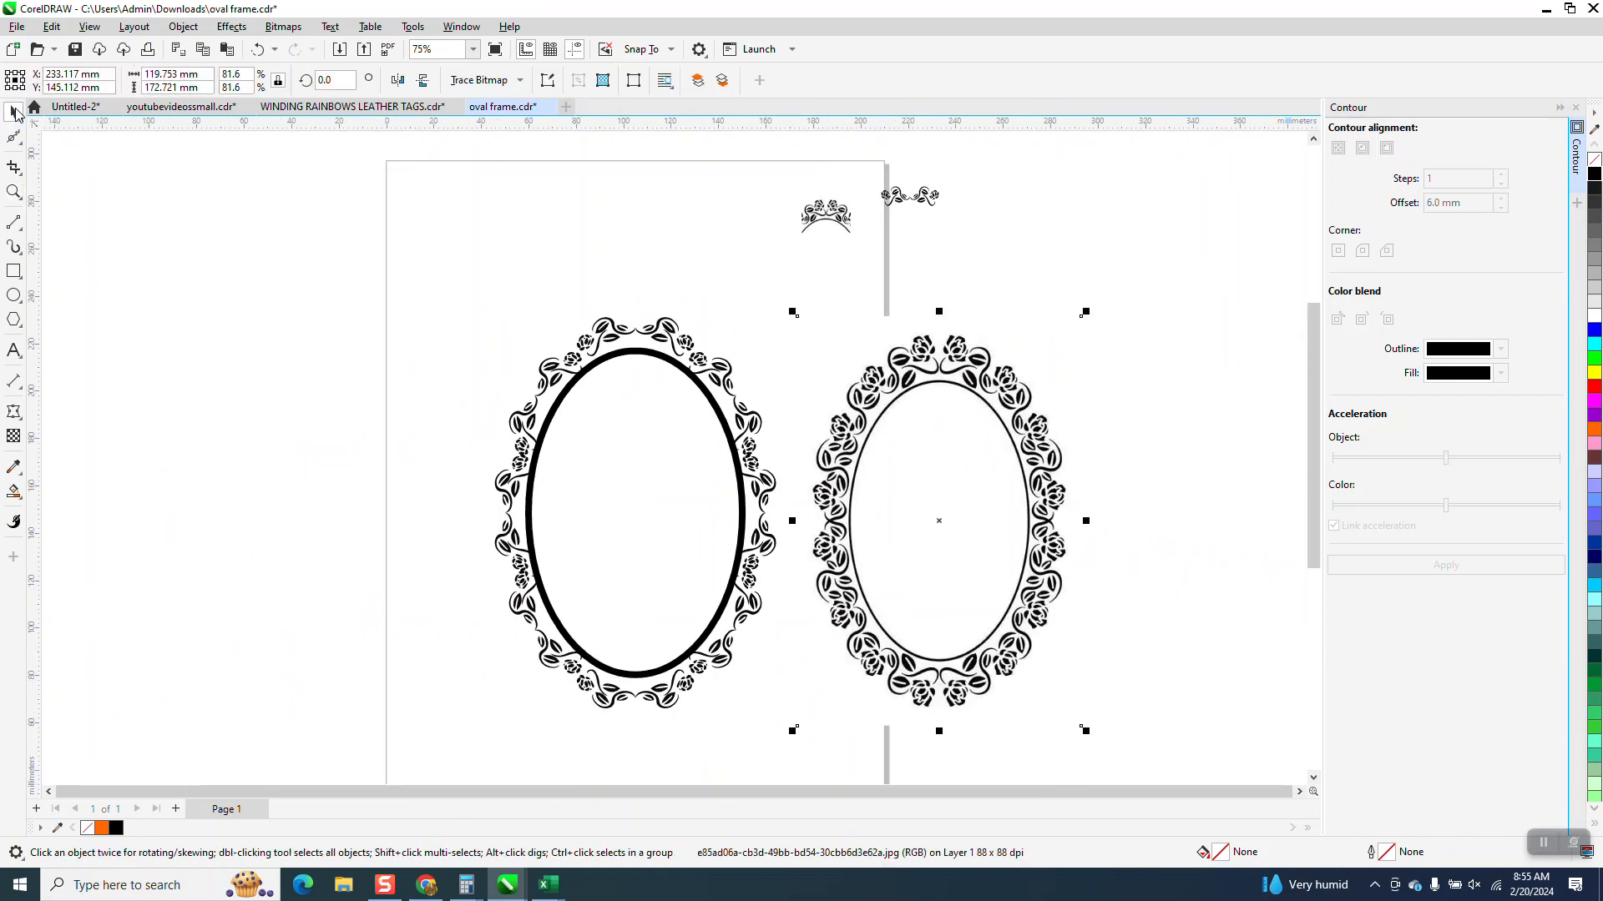
double_click(15, 111)
left_click(259, 50)
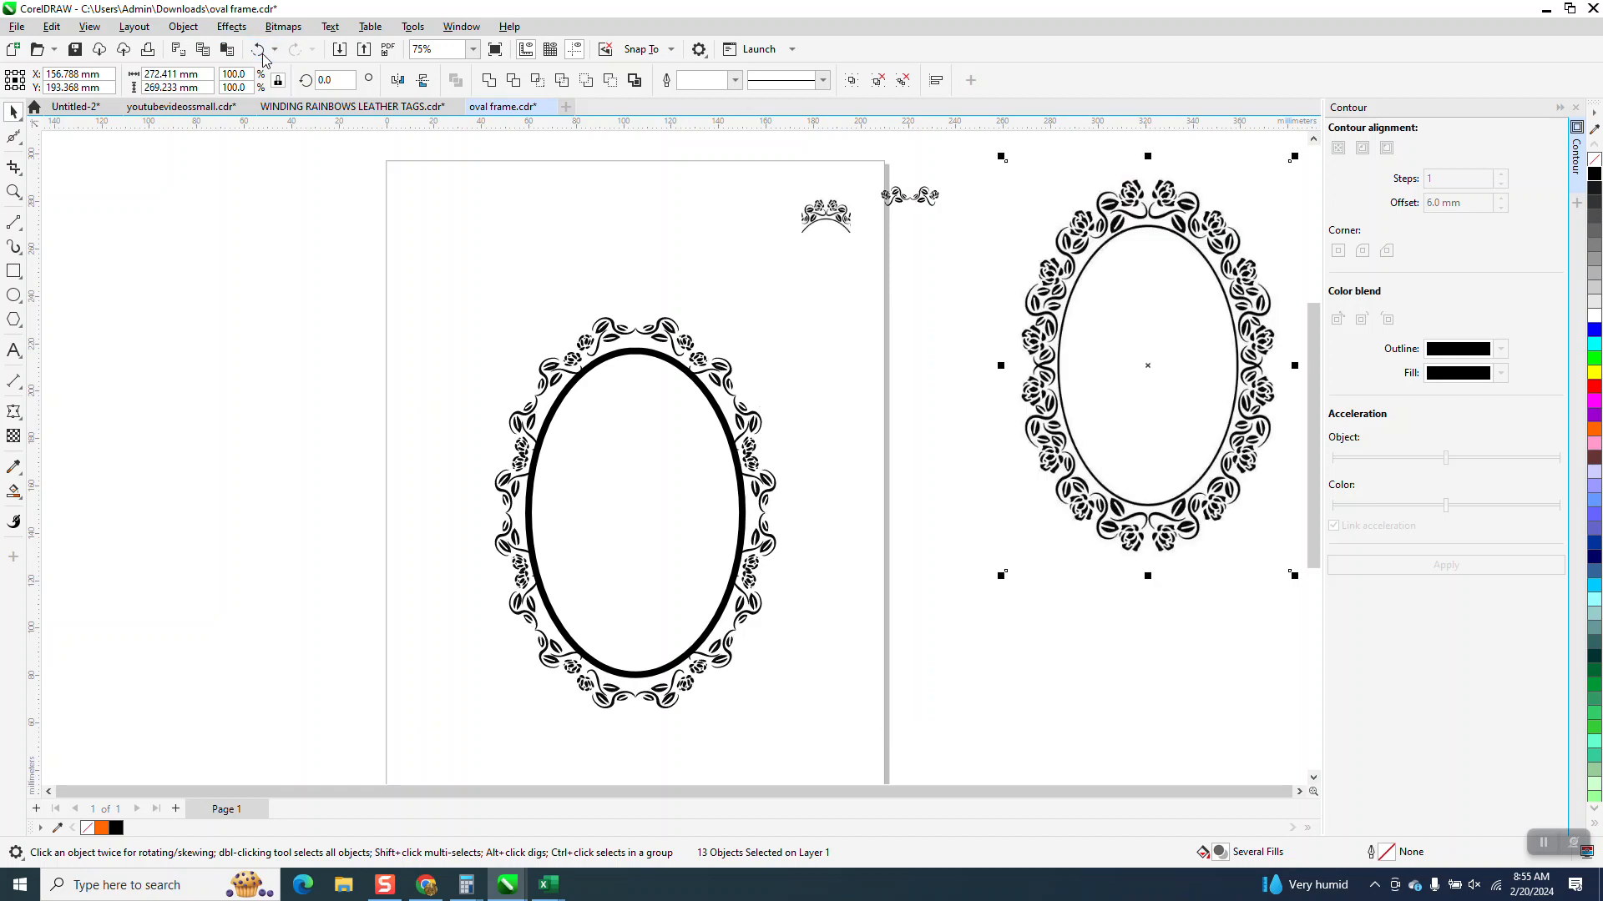
left_click(258, 50)
left_click(261, 50)
left_click(268, 52)
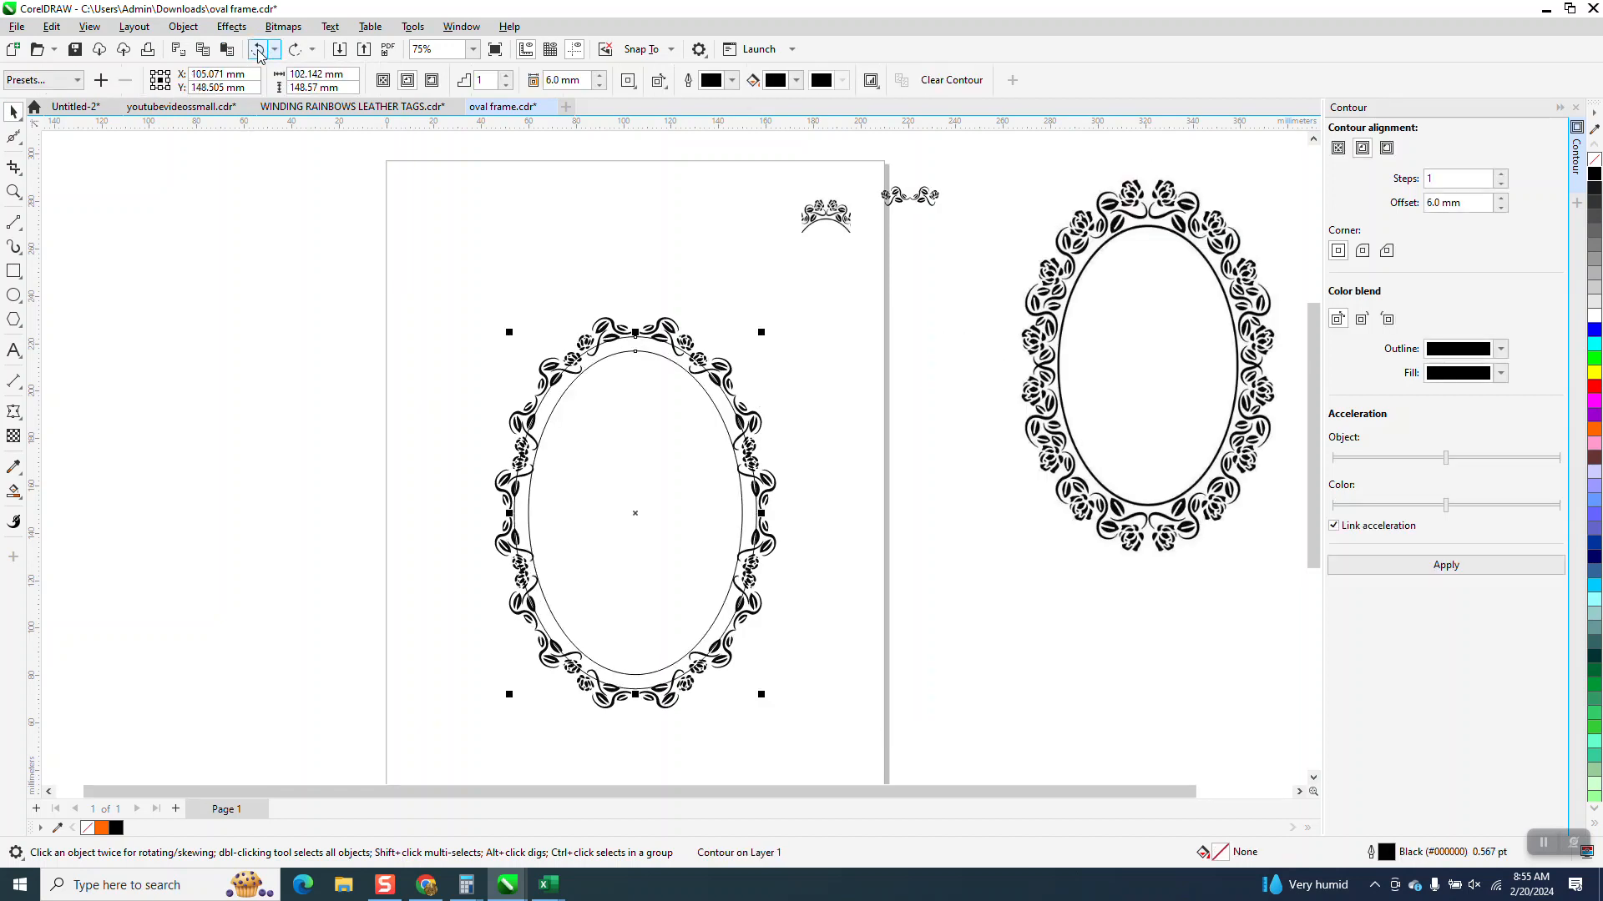
left_click(259, 52)
left_click(259, 52)
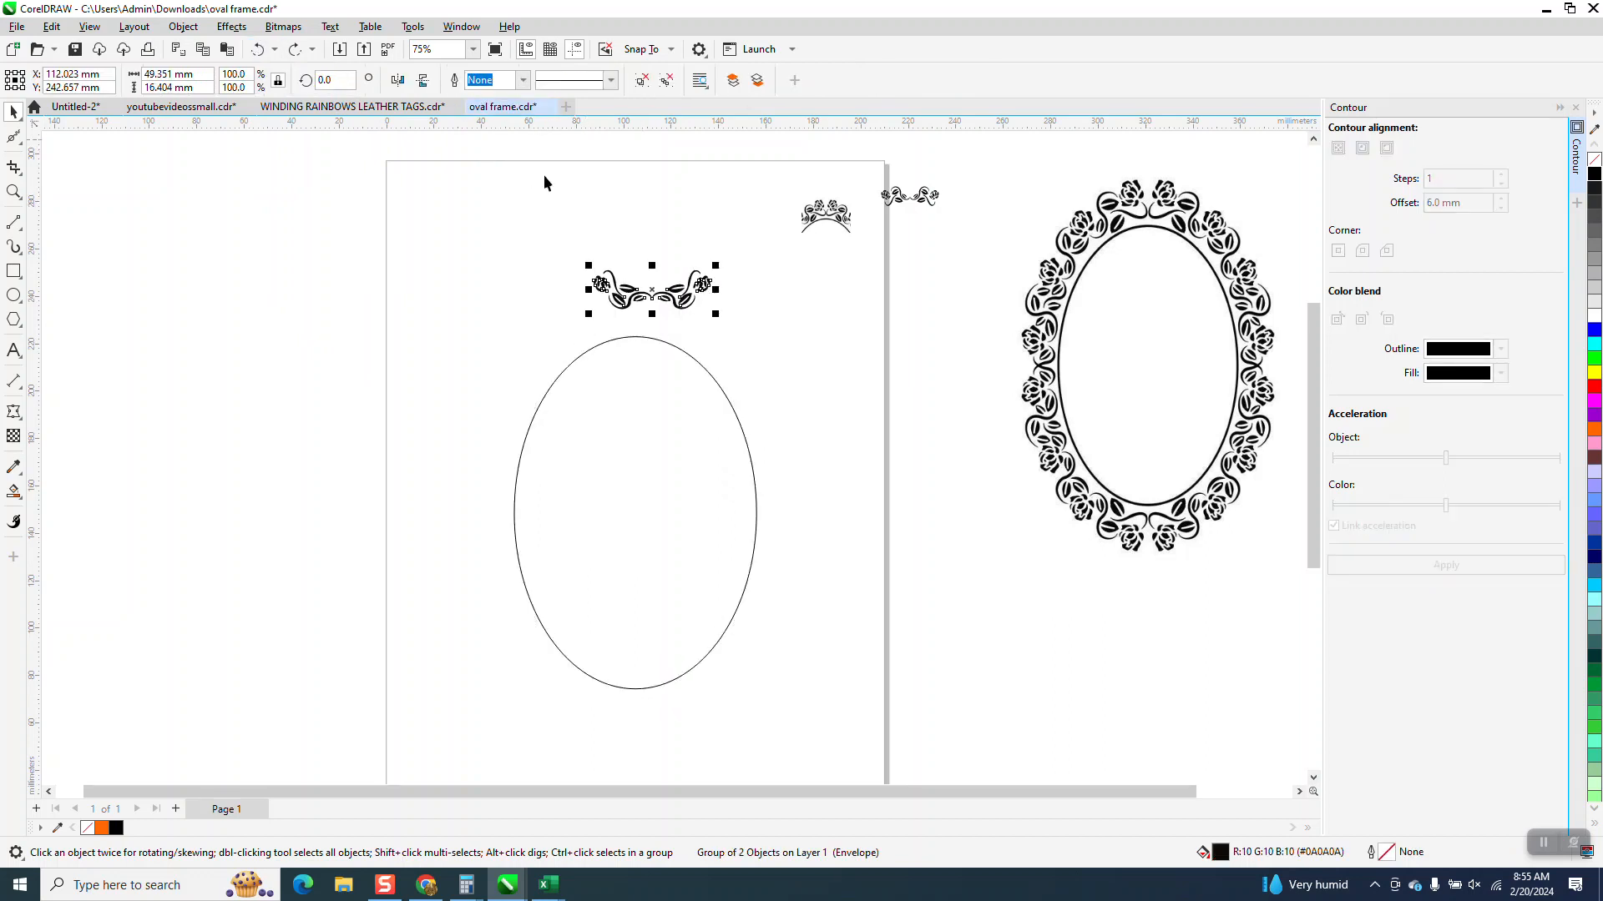
- Try flipping the rose ornament vertically, placing it just above the oval and fitting it to the oval with 7 duplicates
left_click(423, 80)
left_click_drag(654, 287, 636, 316)
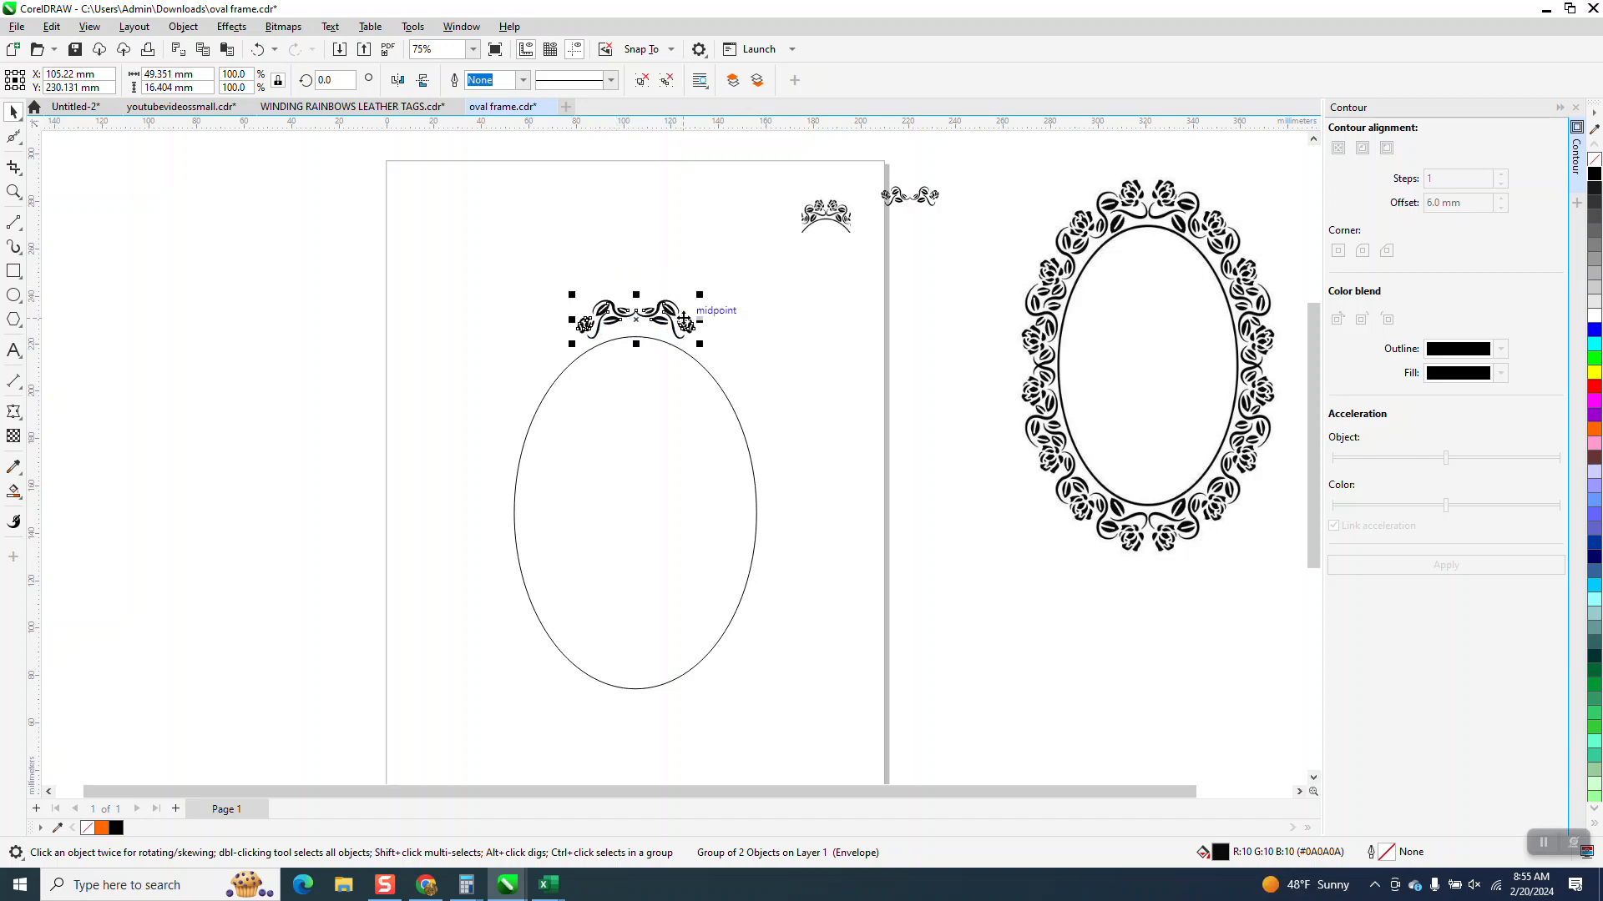
left_click(713, 389, "shift")
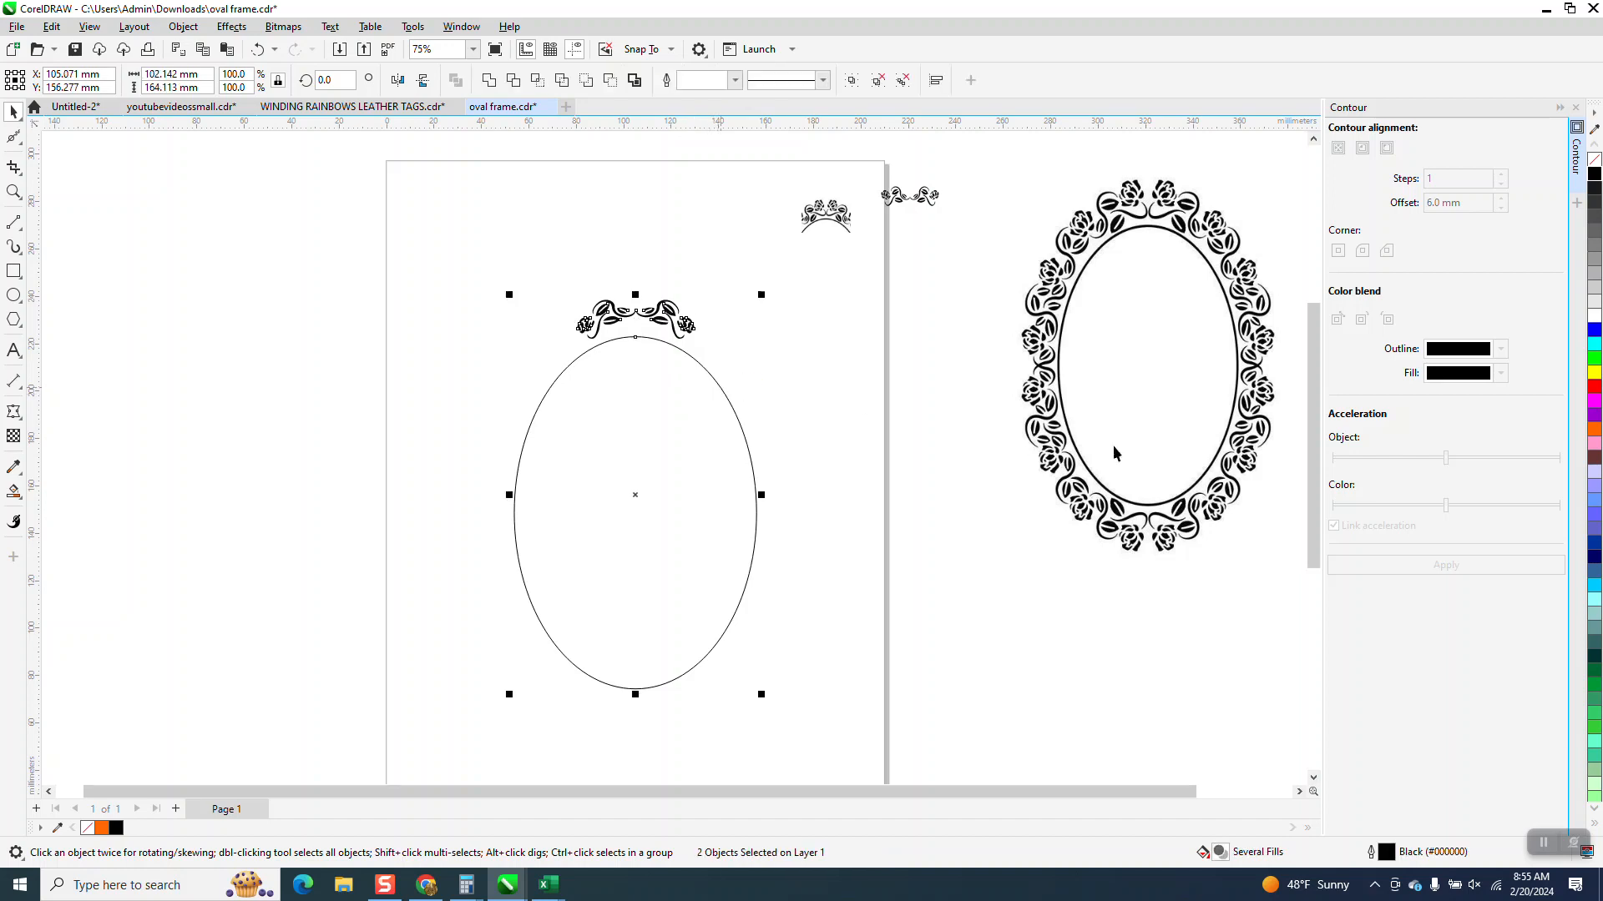
left_click(1575, 107)
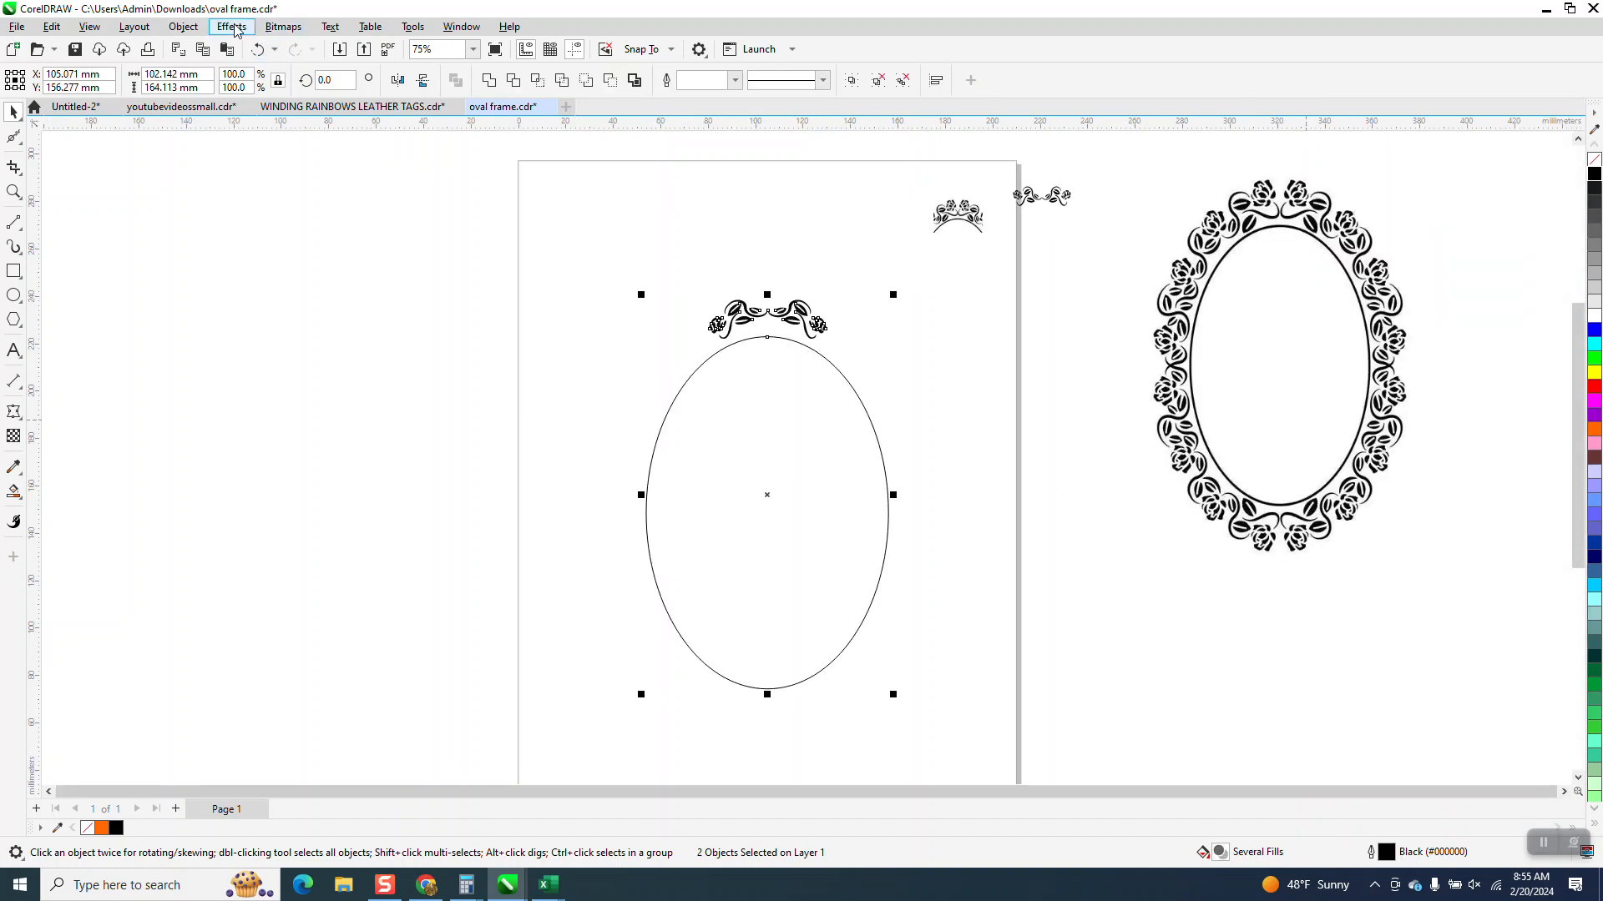
left_click(187, 28)
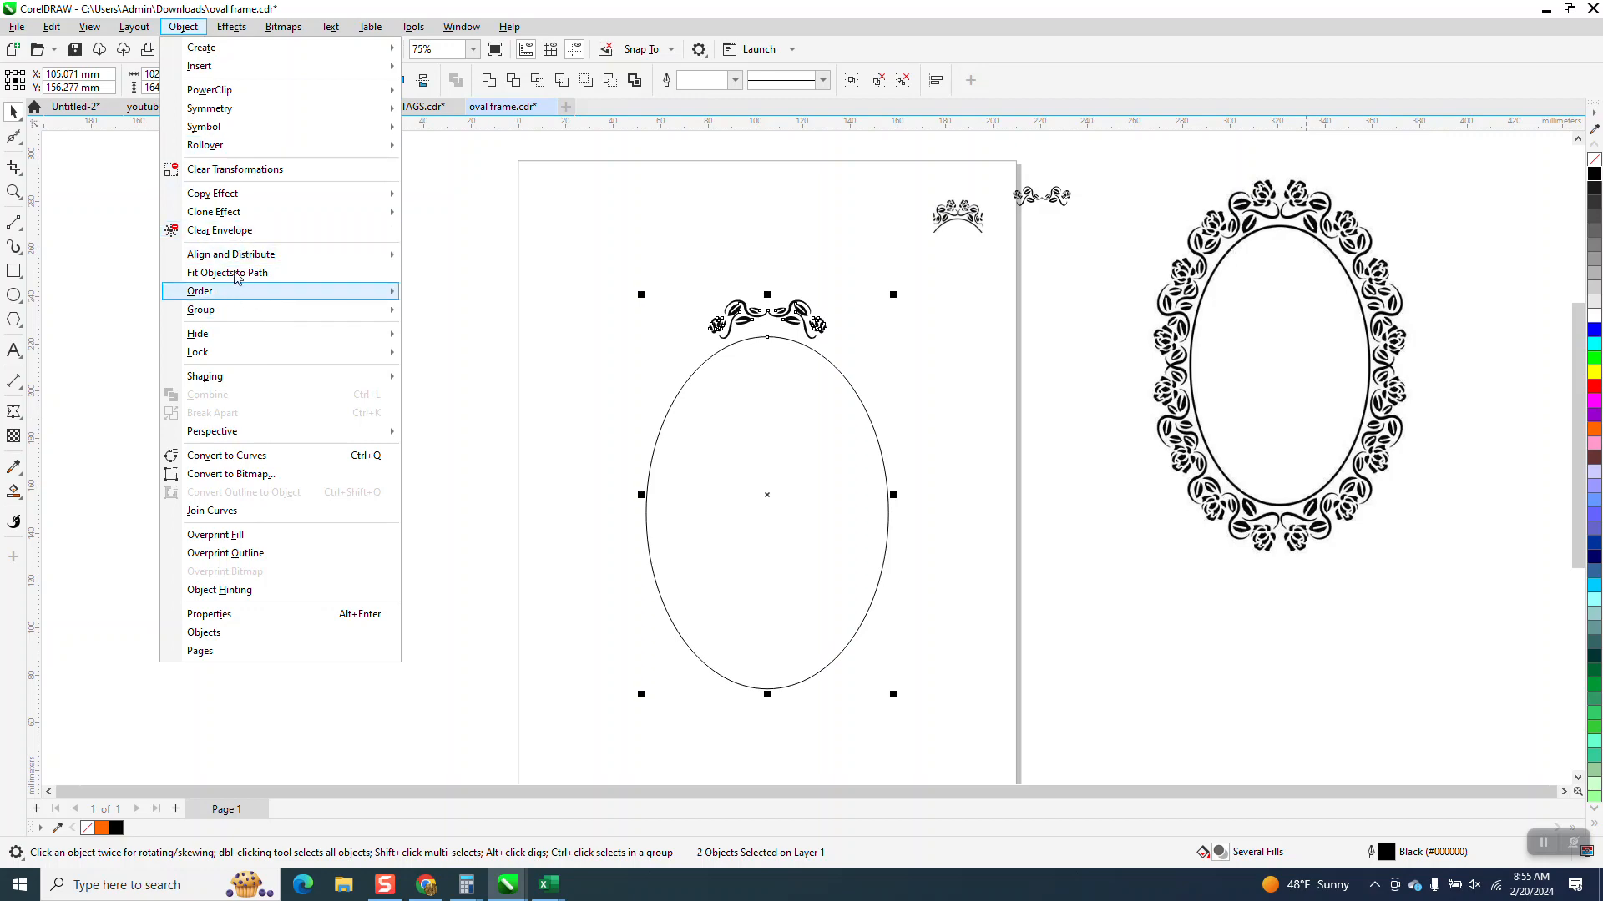
left_click(376, 307)
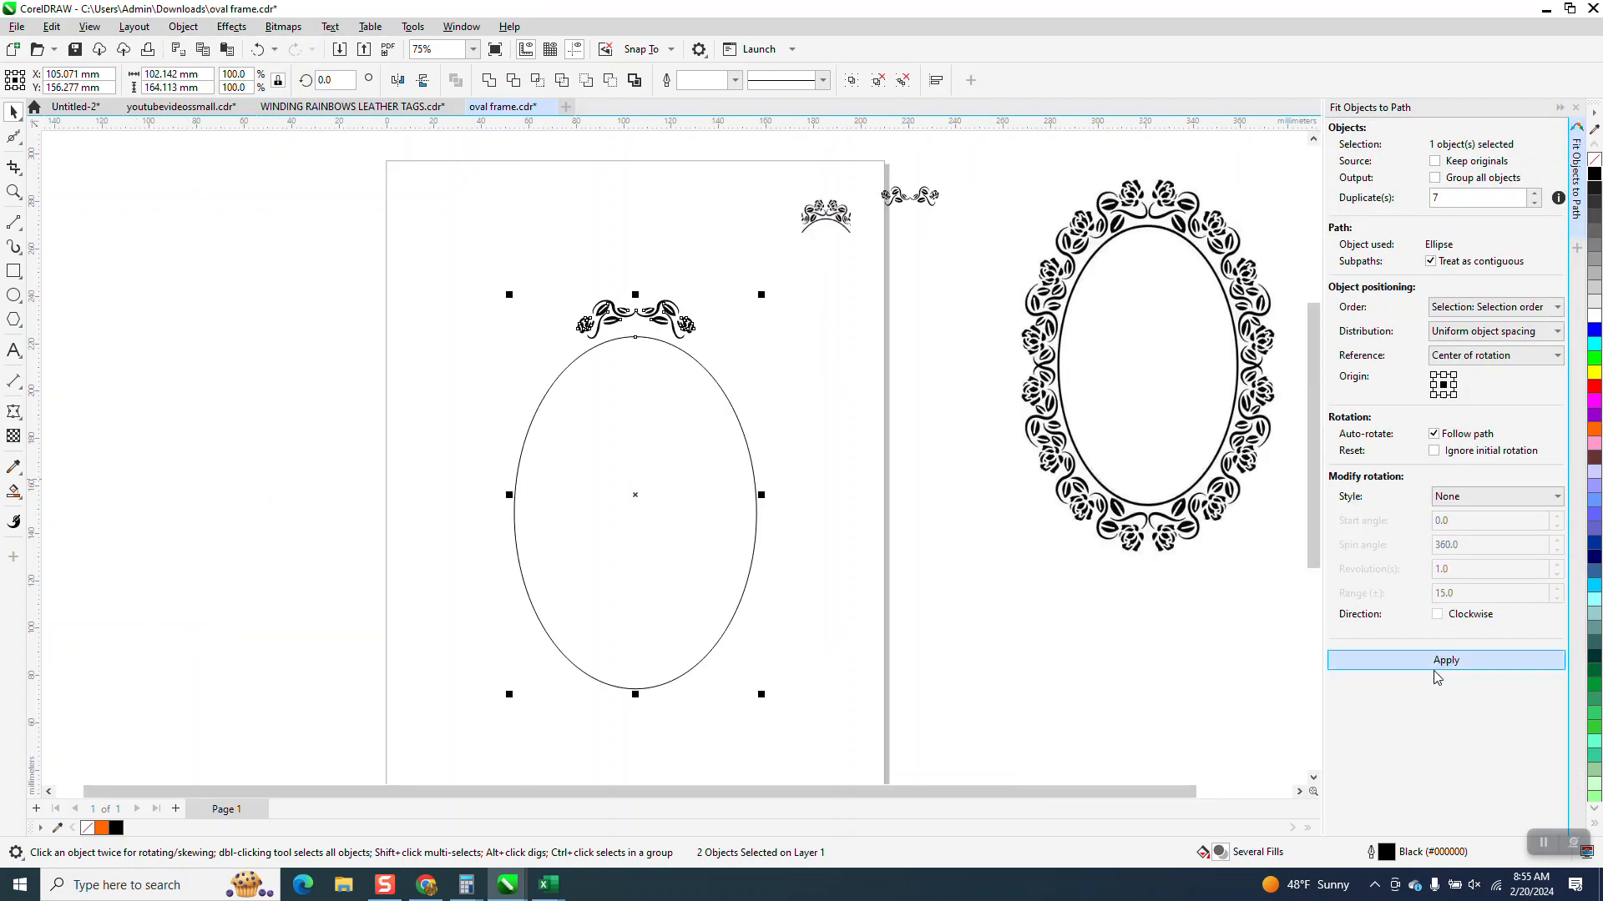
left_click(1436, 677)
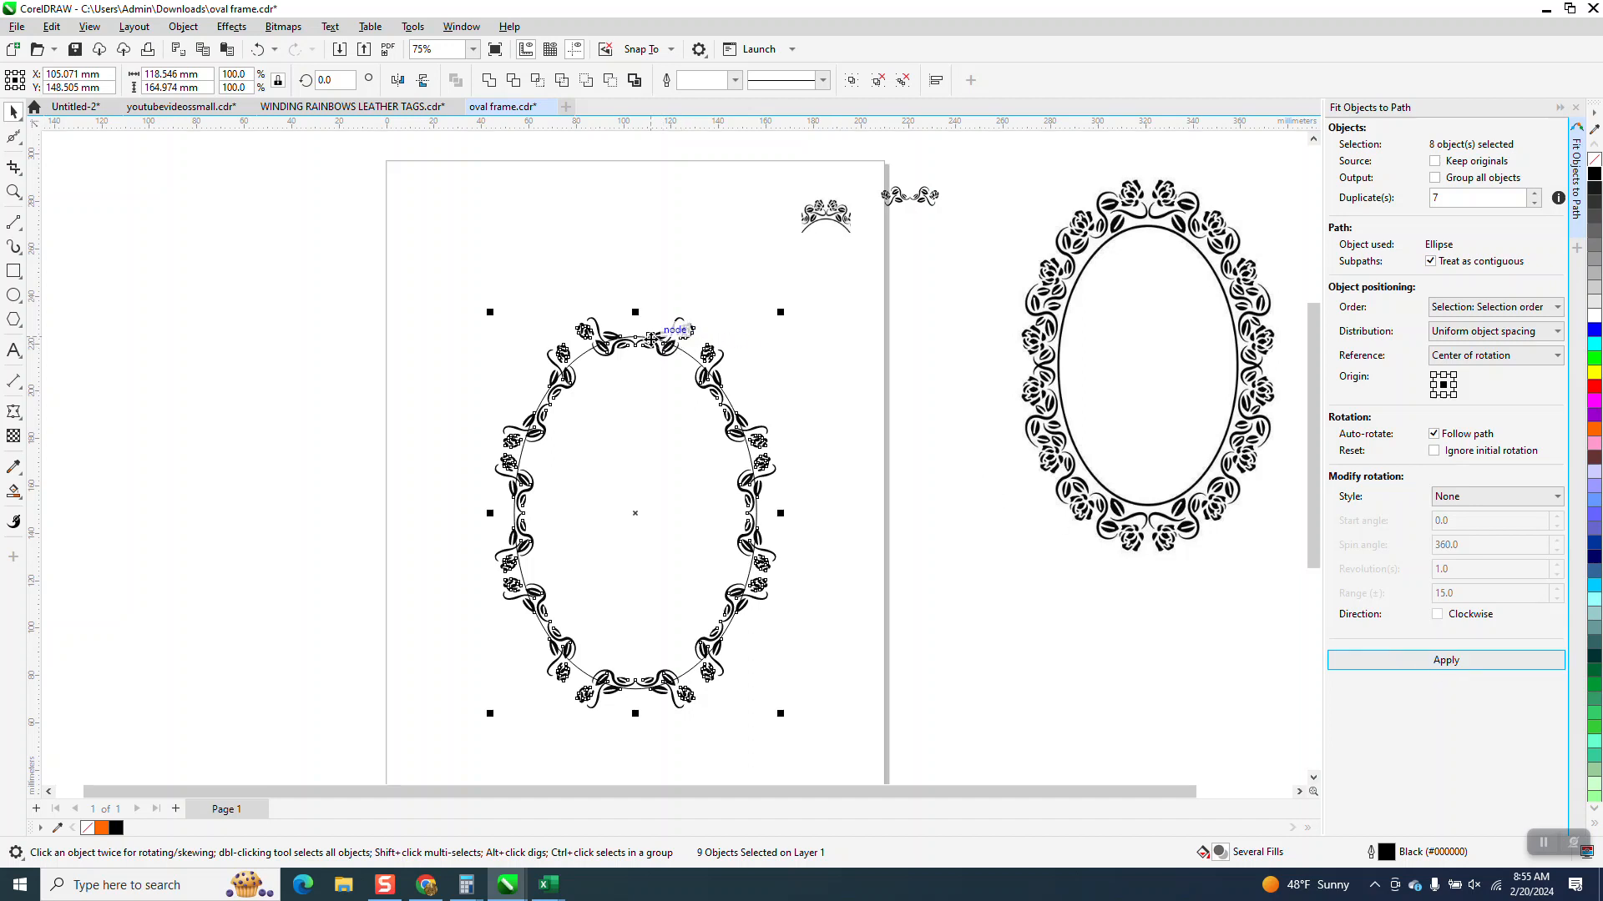
key("ctrl+z")
- Flip the rose ornament vertically and fit it to the oval with 7 duplicates, uniform object spacing and rotation following the path
left_click(647, 242)
left_click(657, 313)
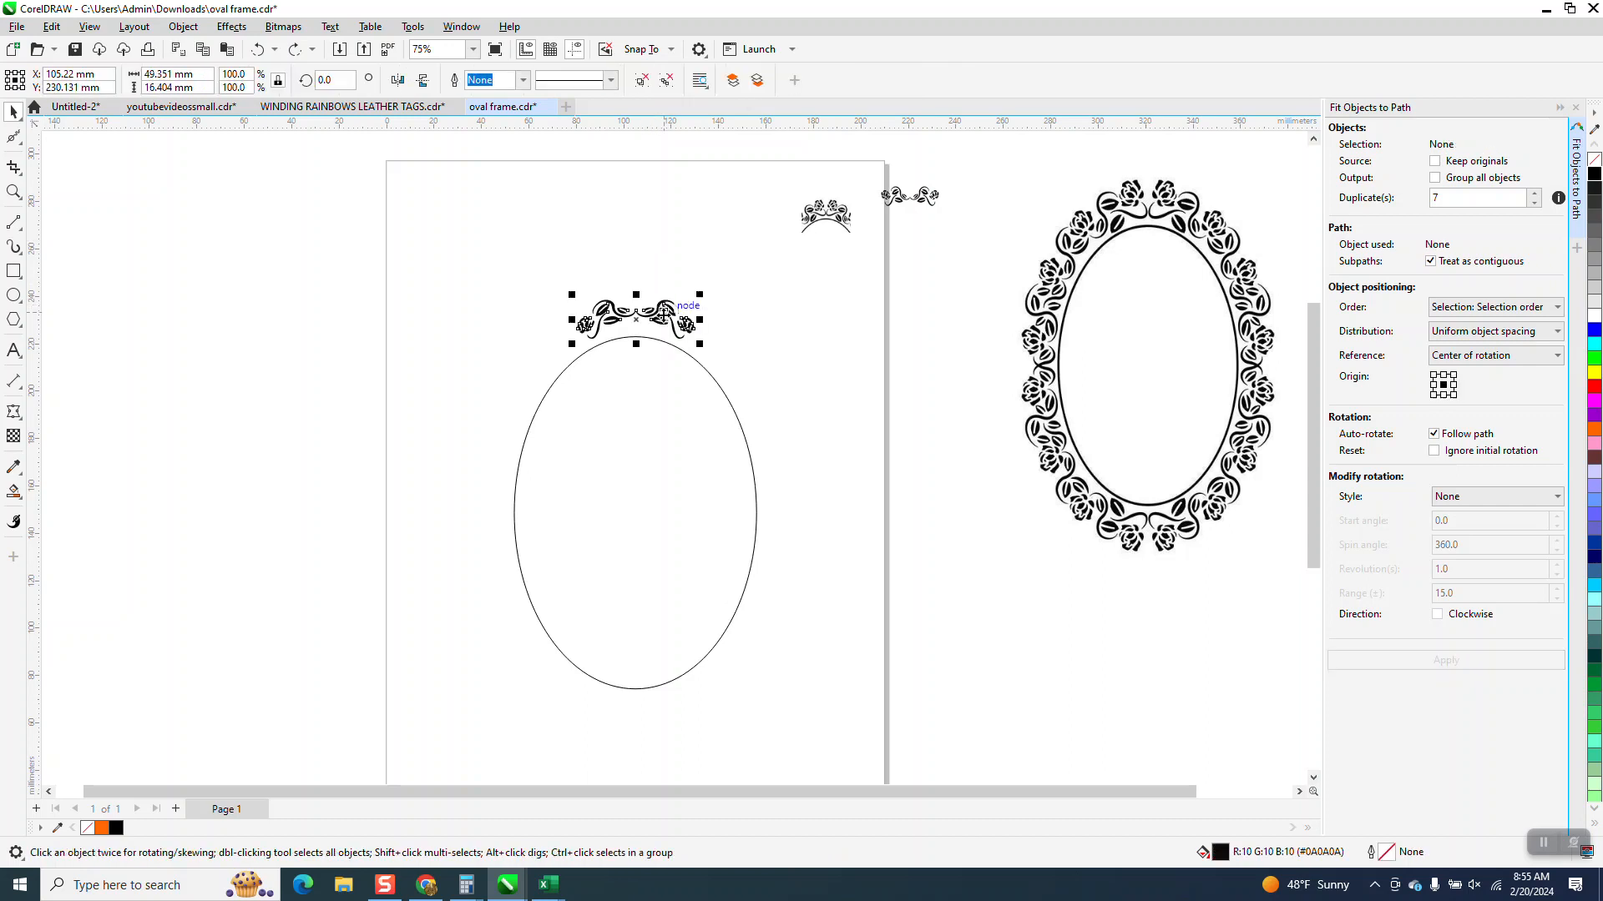
left_click(423, 80)
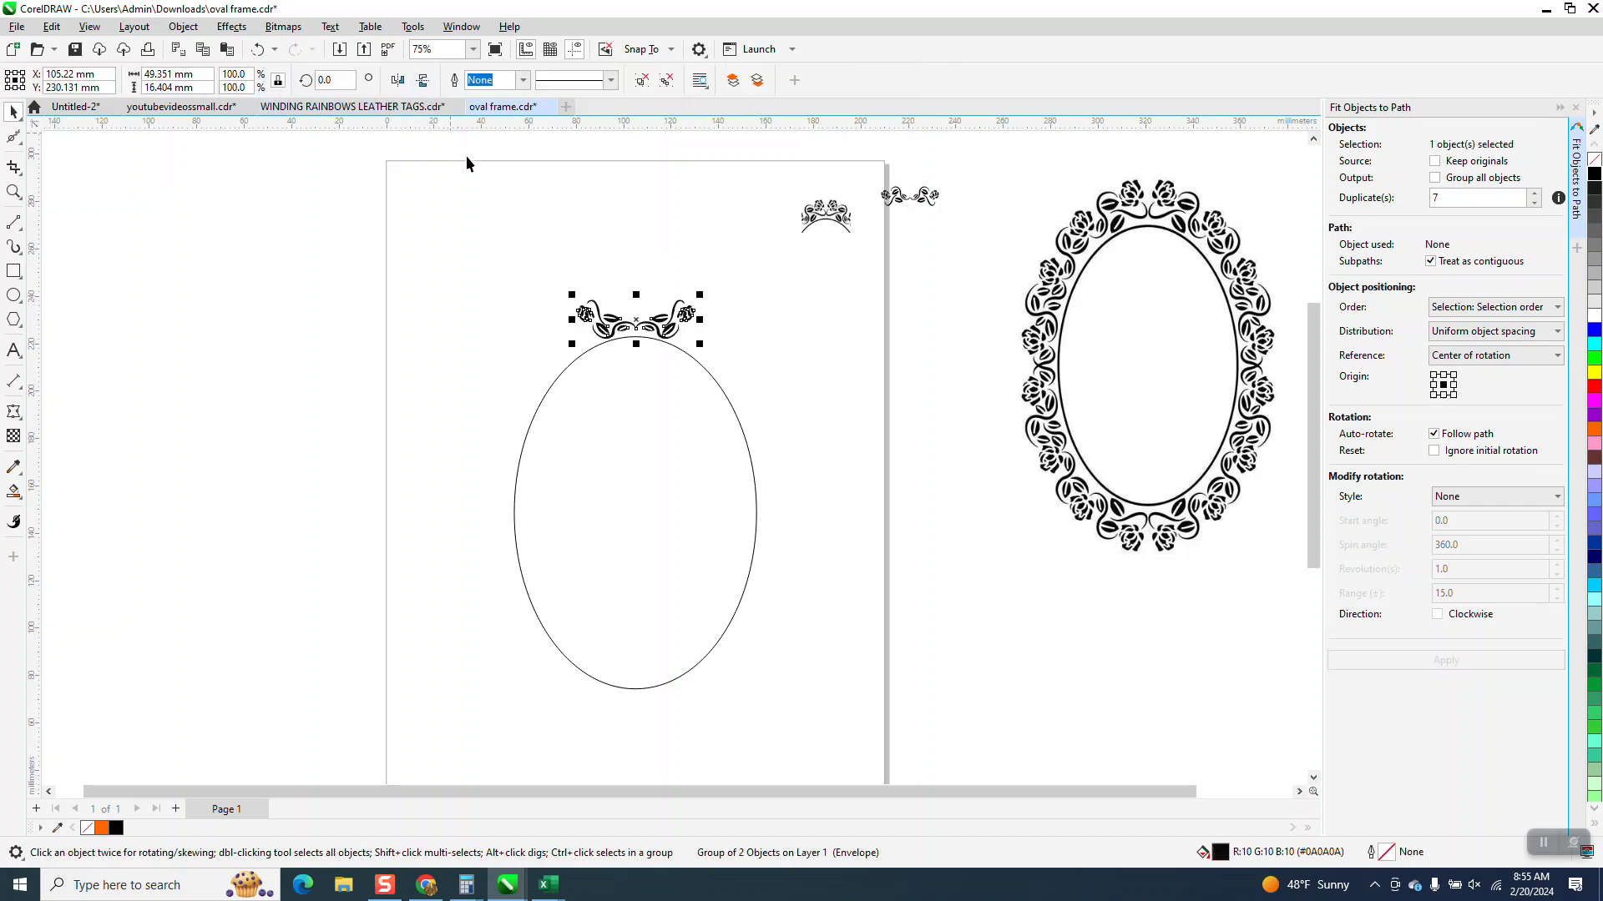
left_click(724, 401, "shift")
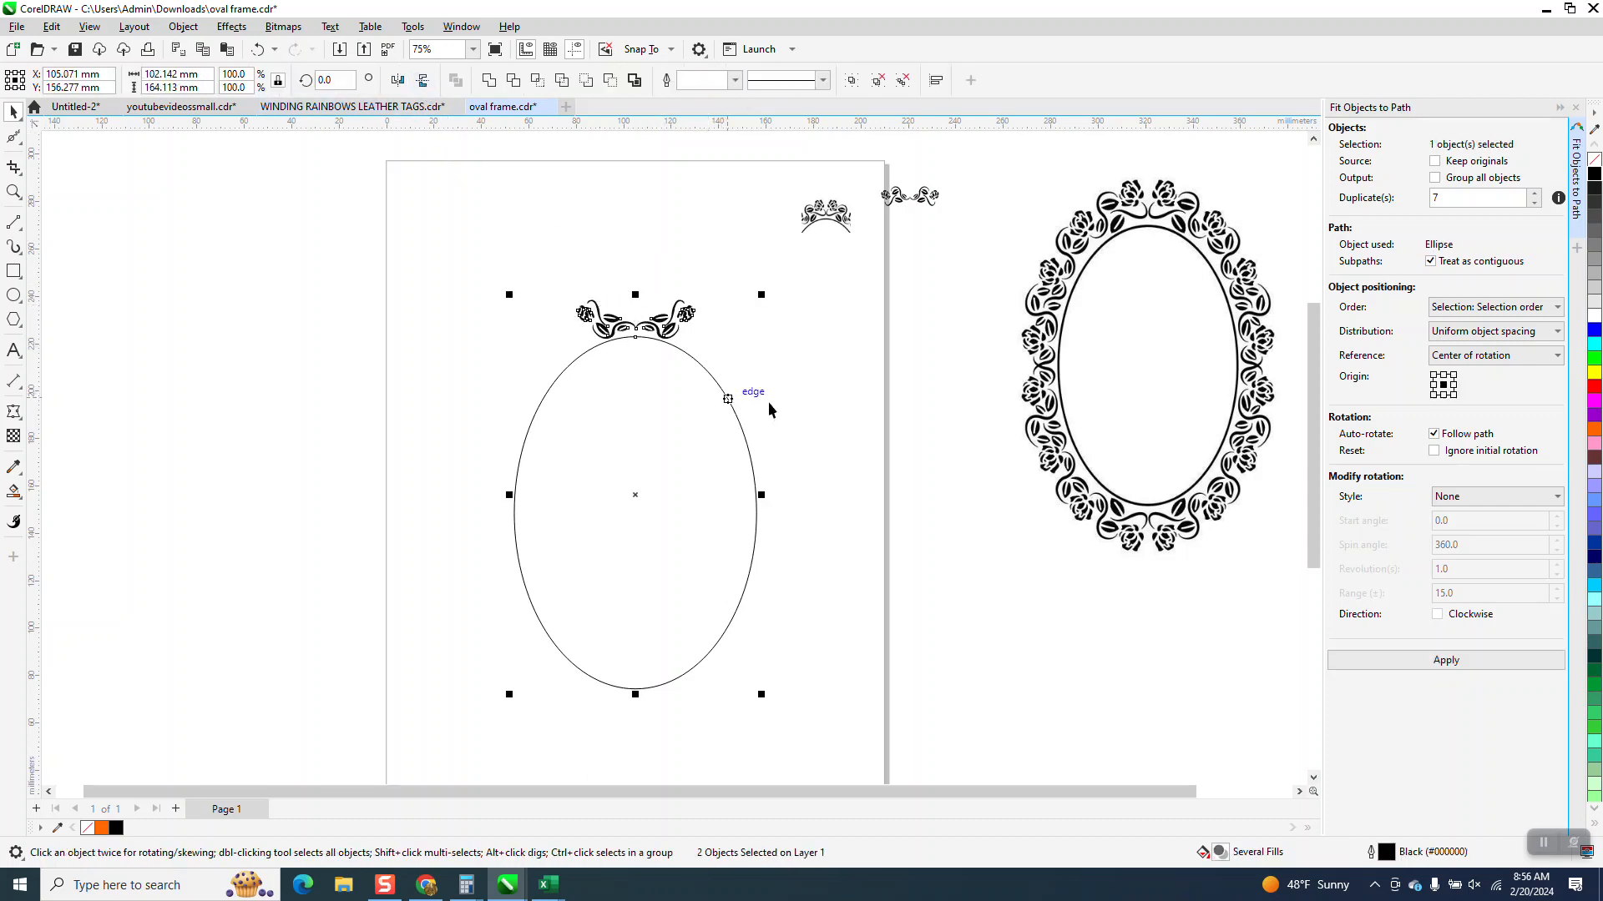
left_click(1453, 661)
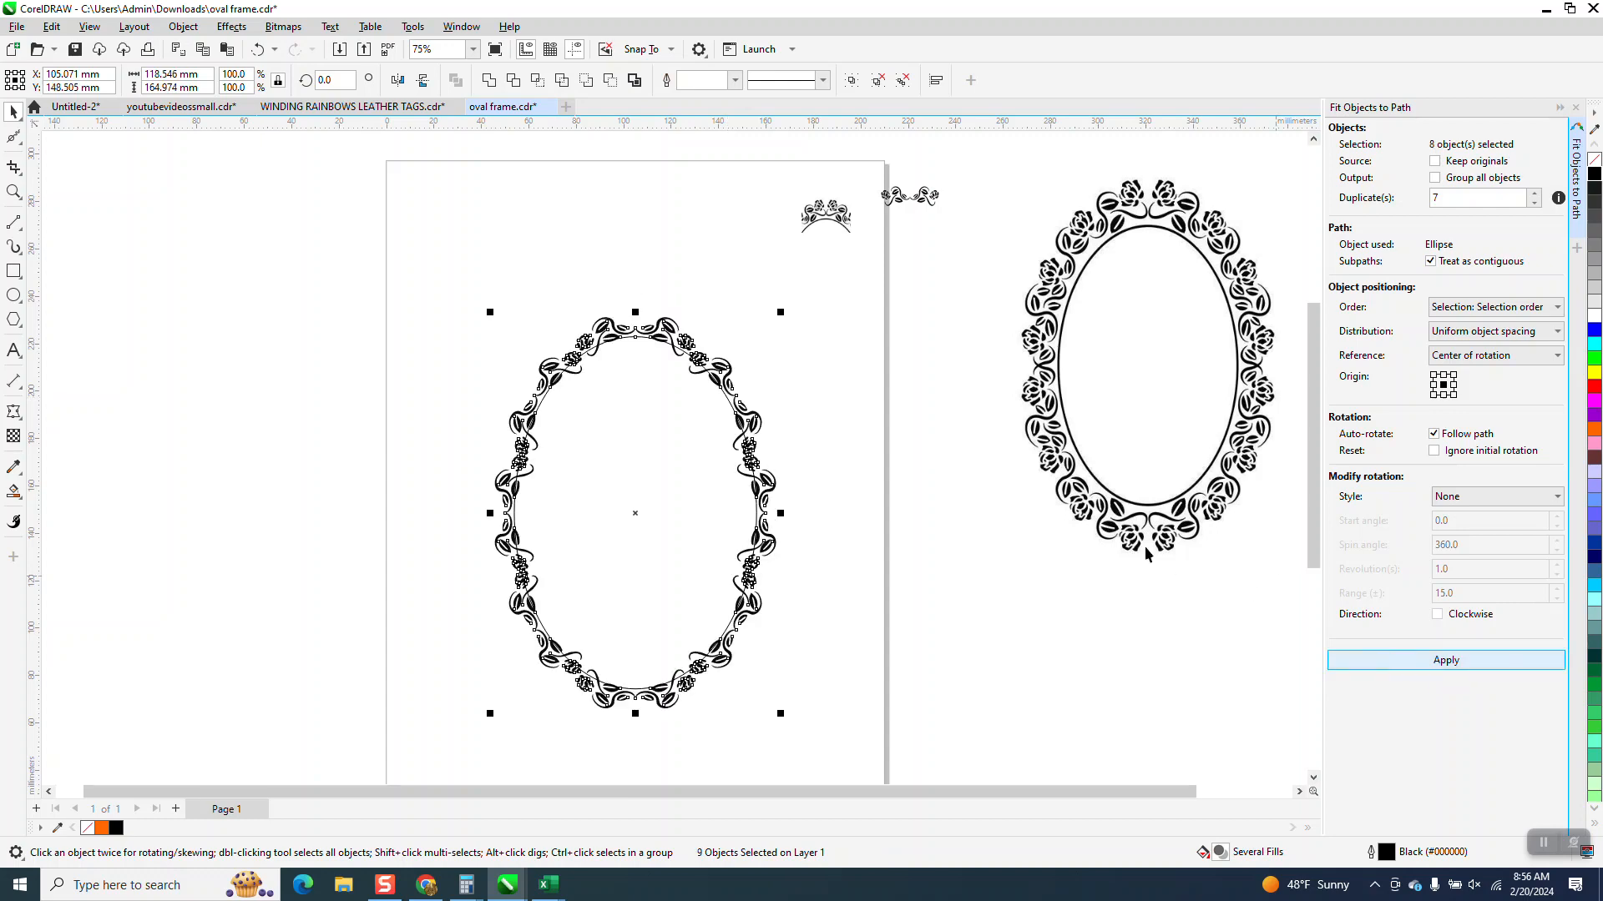
left_click(14, 193)
left_click_drag(513, 290, 816, 453)
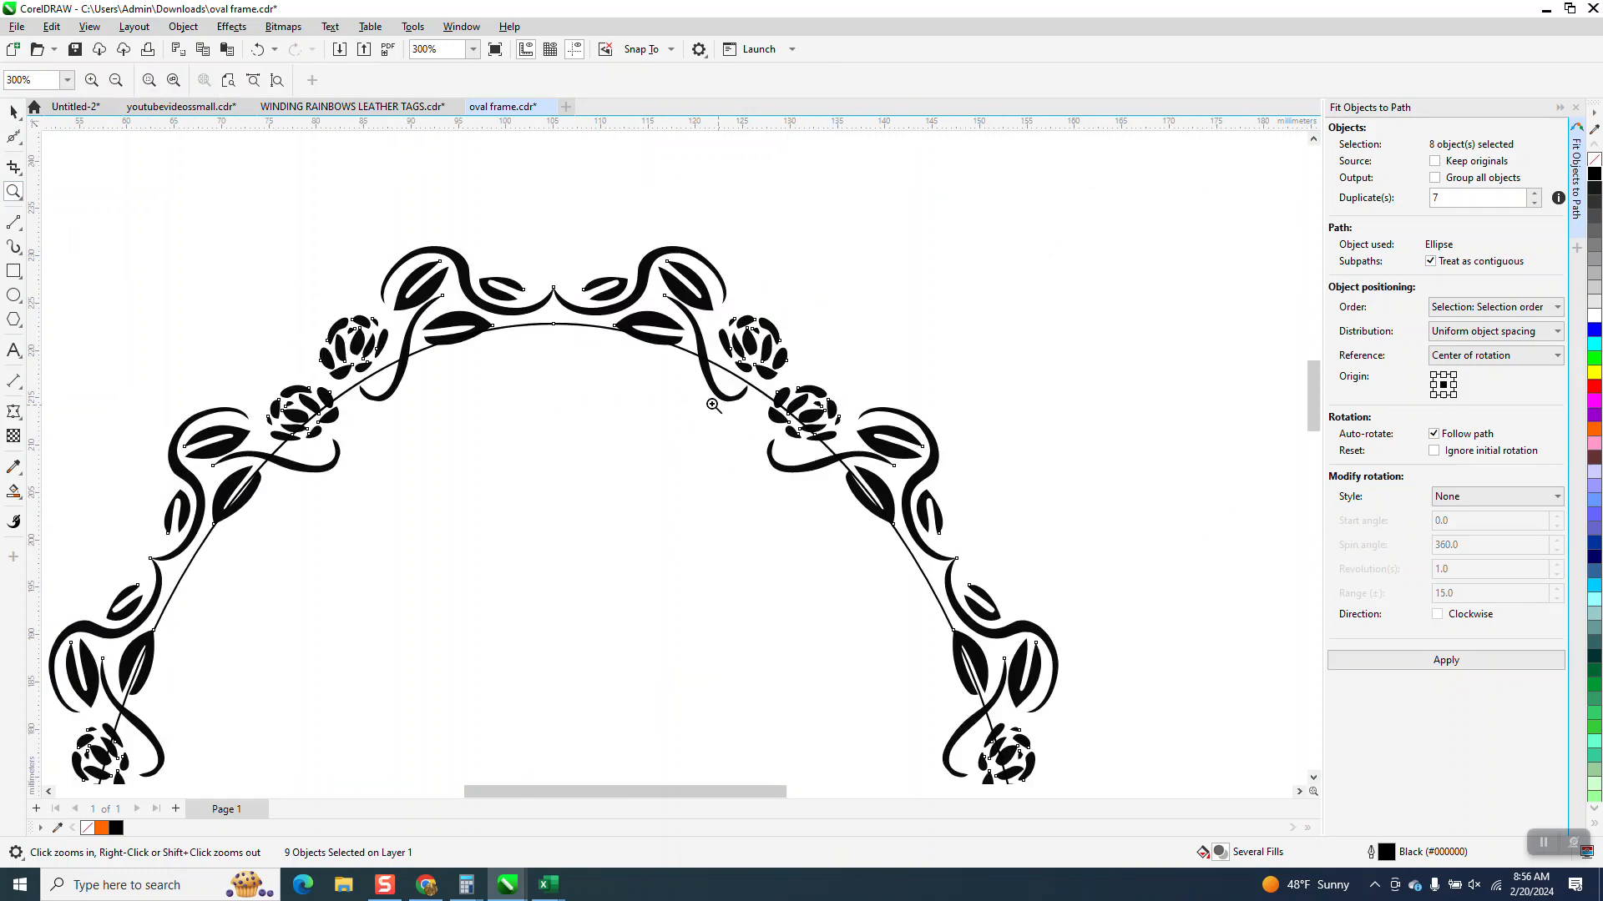
scroll(673, 383, "down", 3)
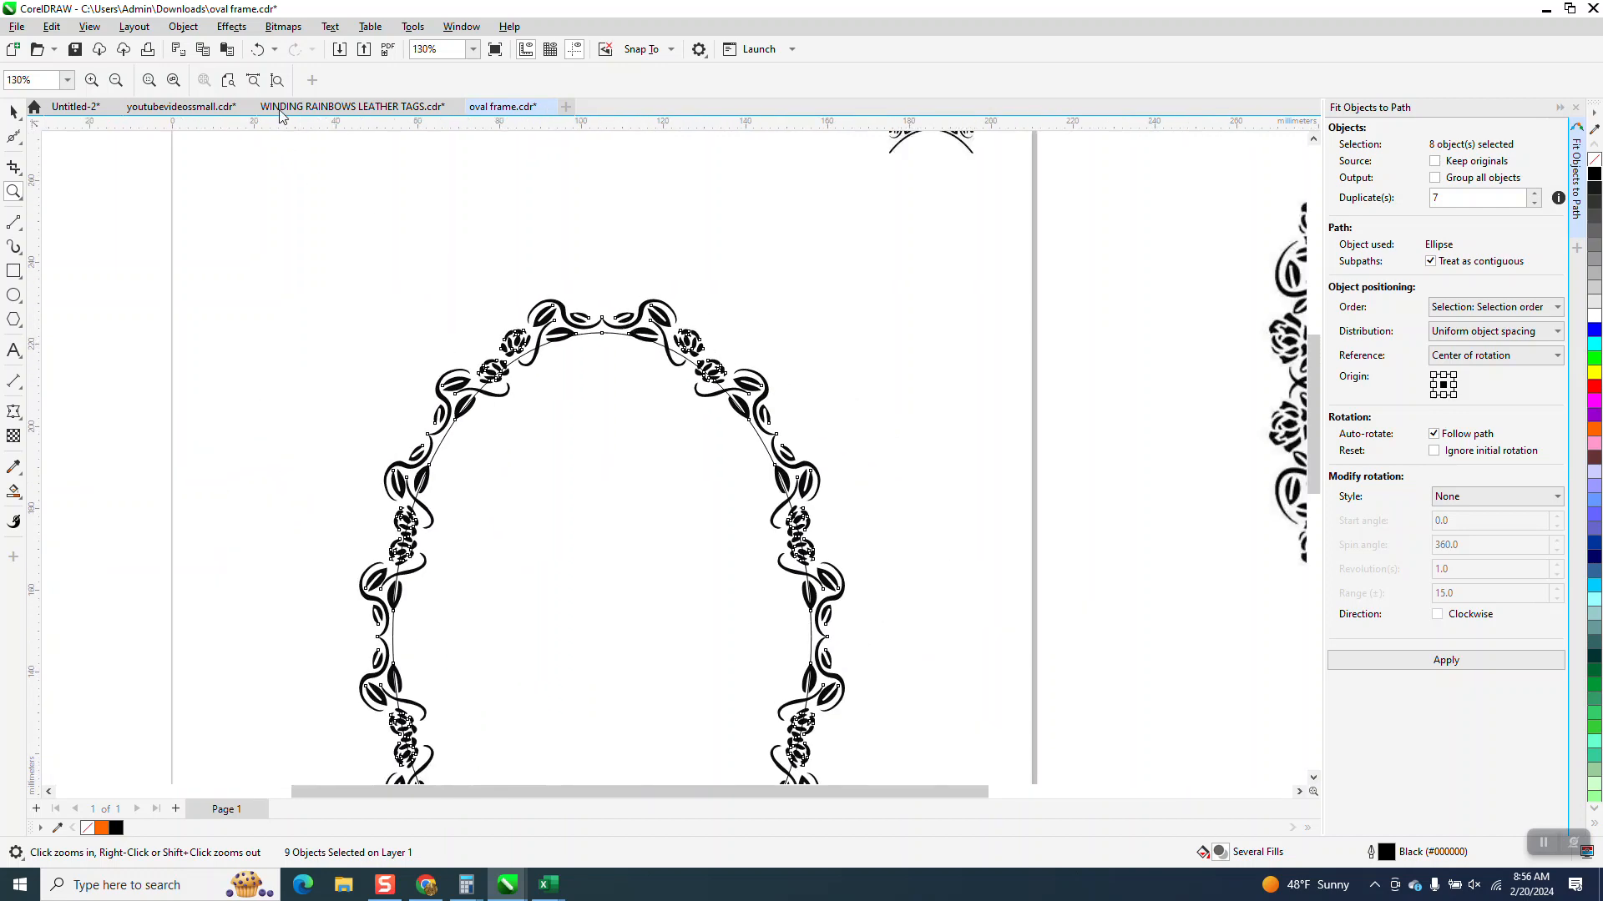
- Undo the path fitting back to the single flipped rose ornament and give it no fill and a black outline
left_click(257, 49)
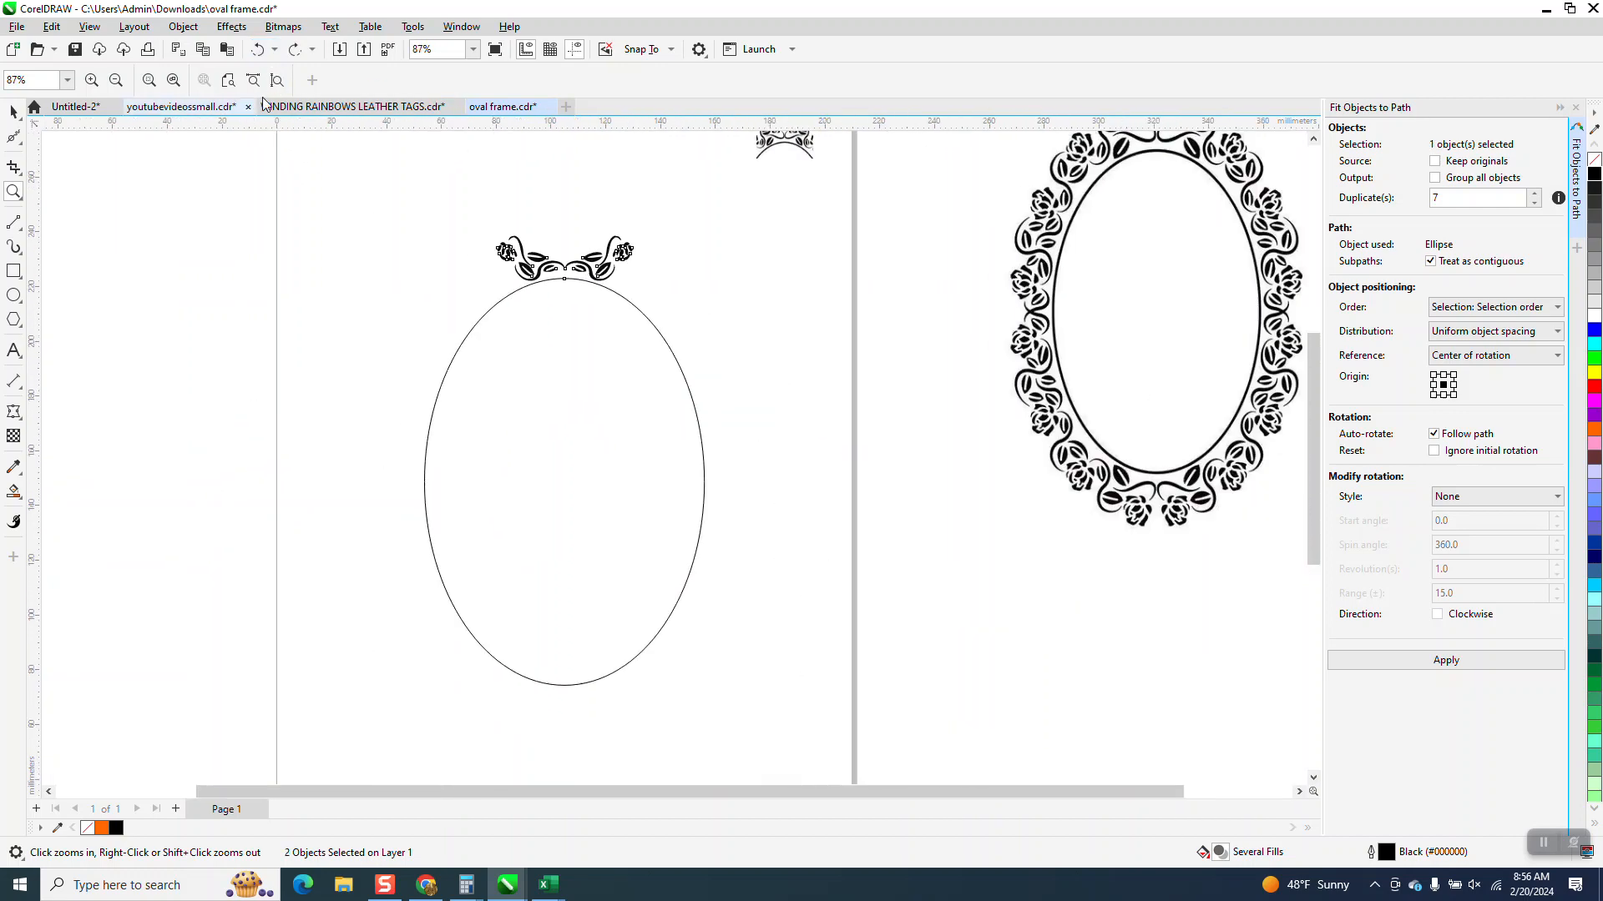
key("ctrl+z")
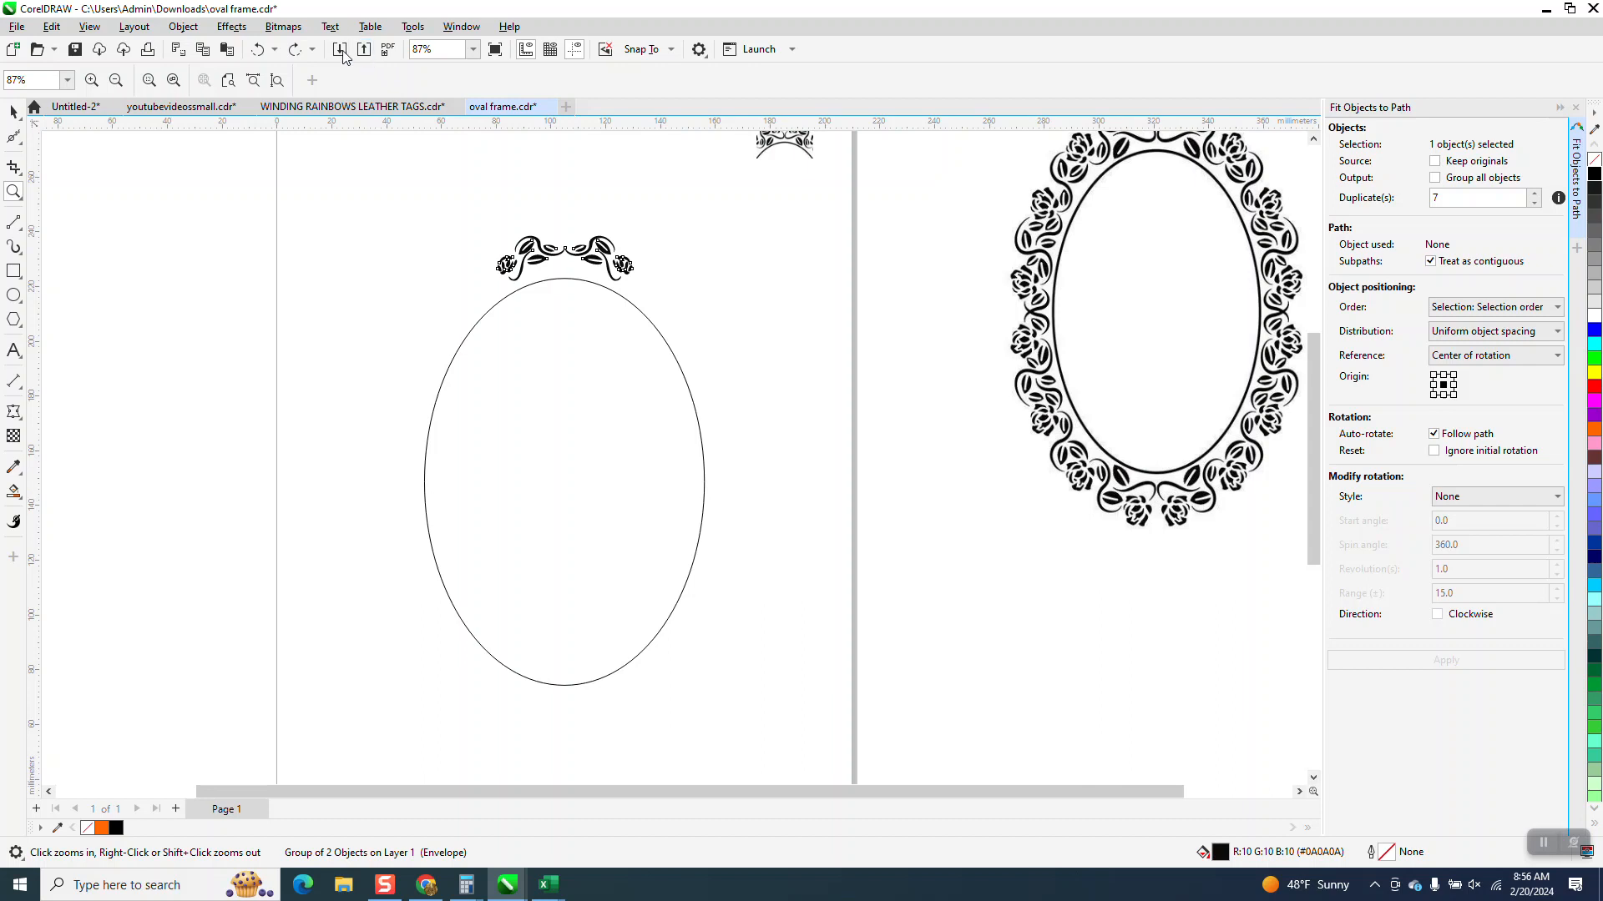
left_click(297, 51)
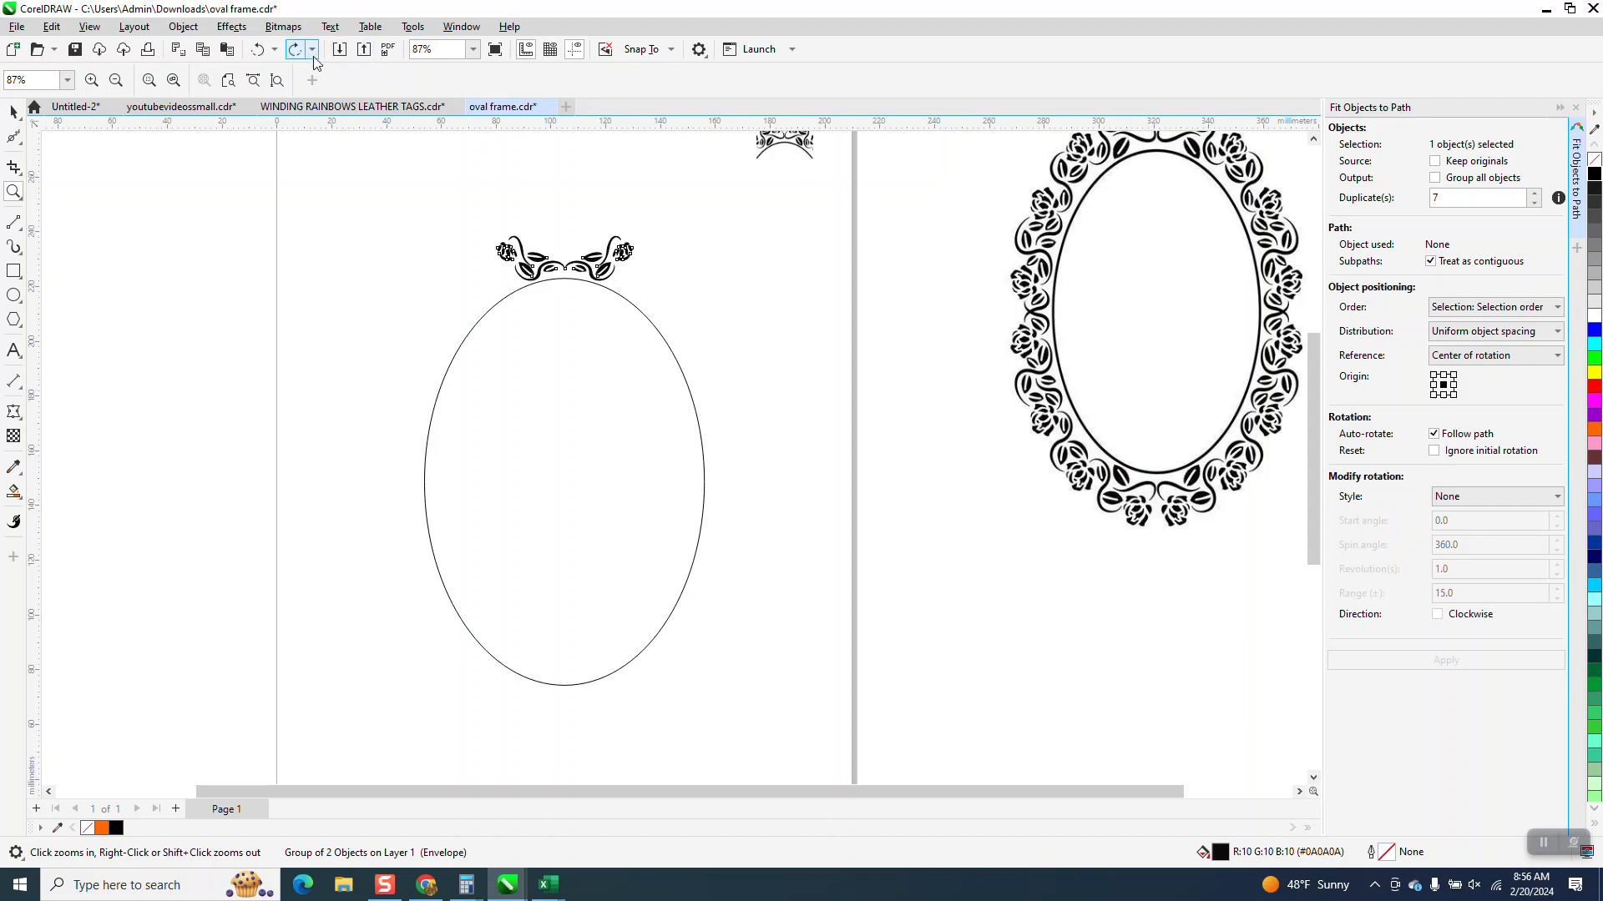
left_click(1594, 158)
right_click(1594, 173)
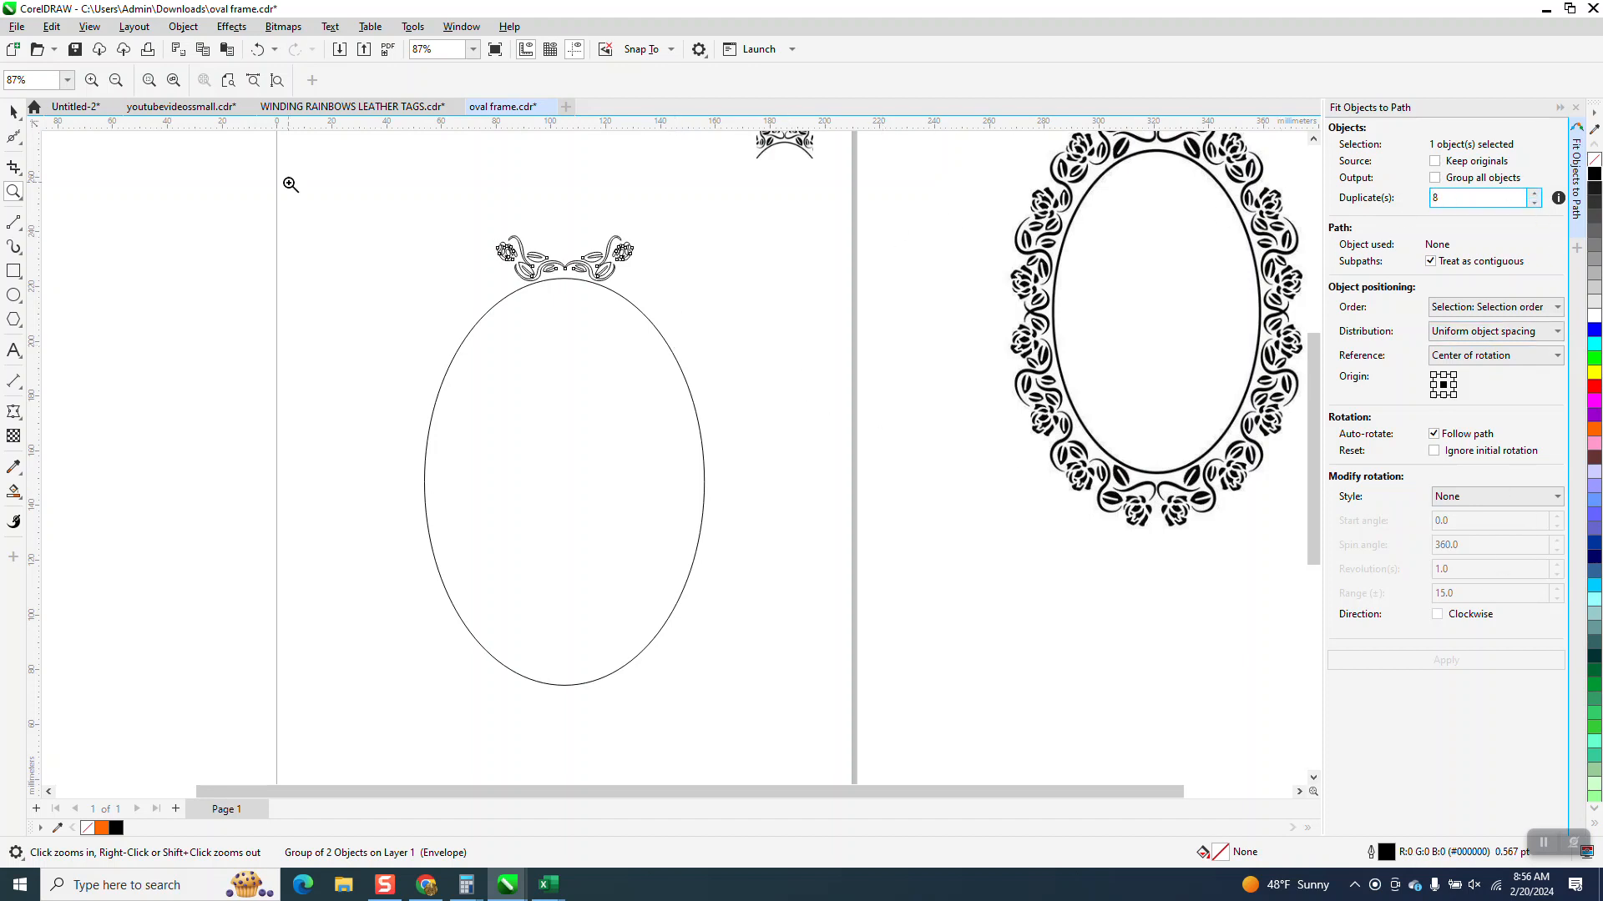
- Fit the outlined rose ornament to the oval with 8 duplicates, uniform object spacing and rotation following the path
left_click(16, 116)
left_click(616, 266)
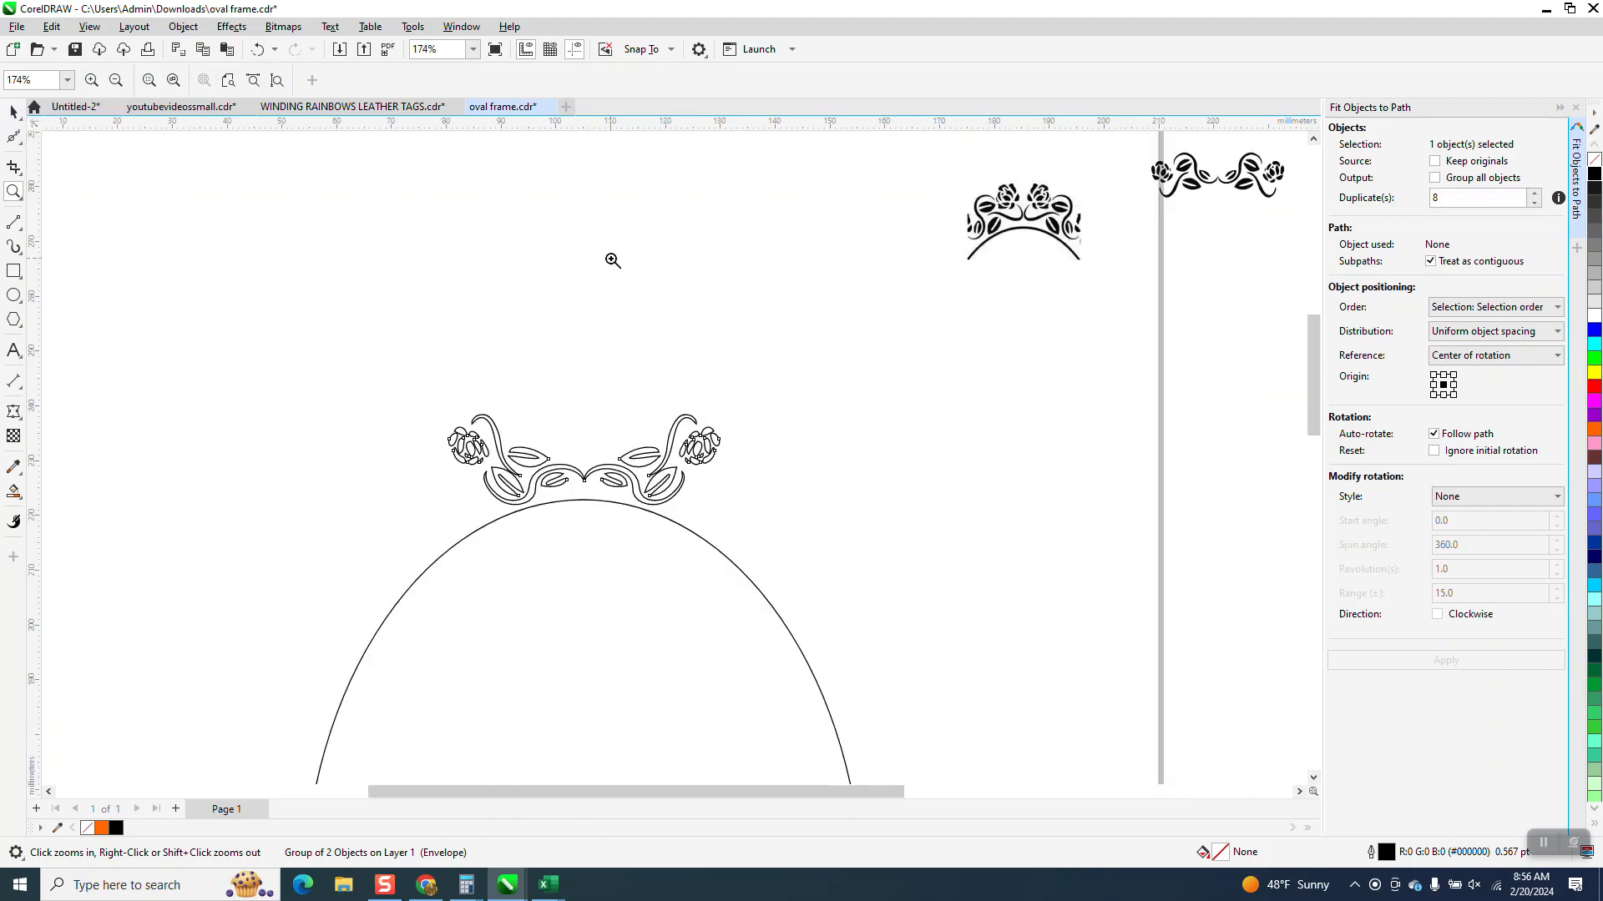
left_click(14, 114)
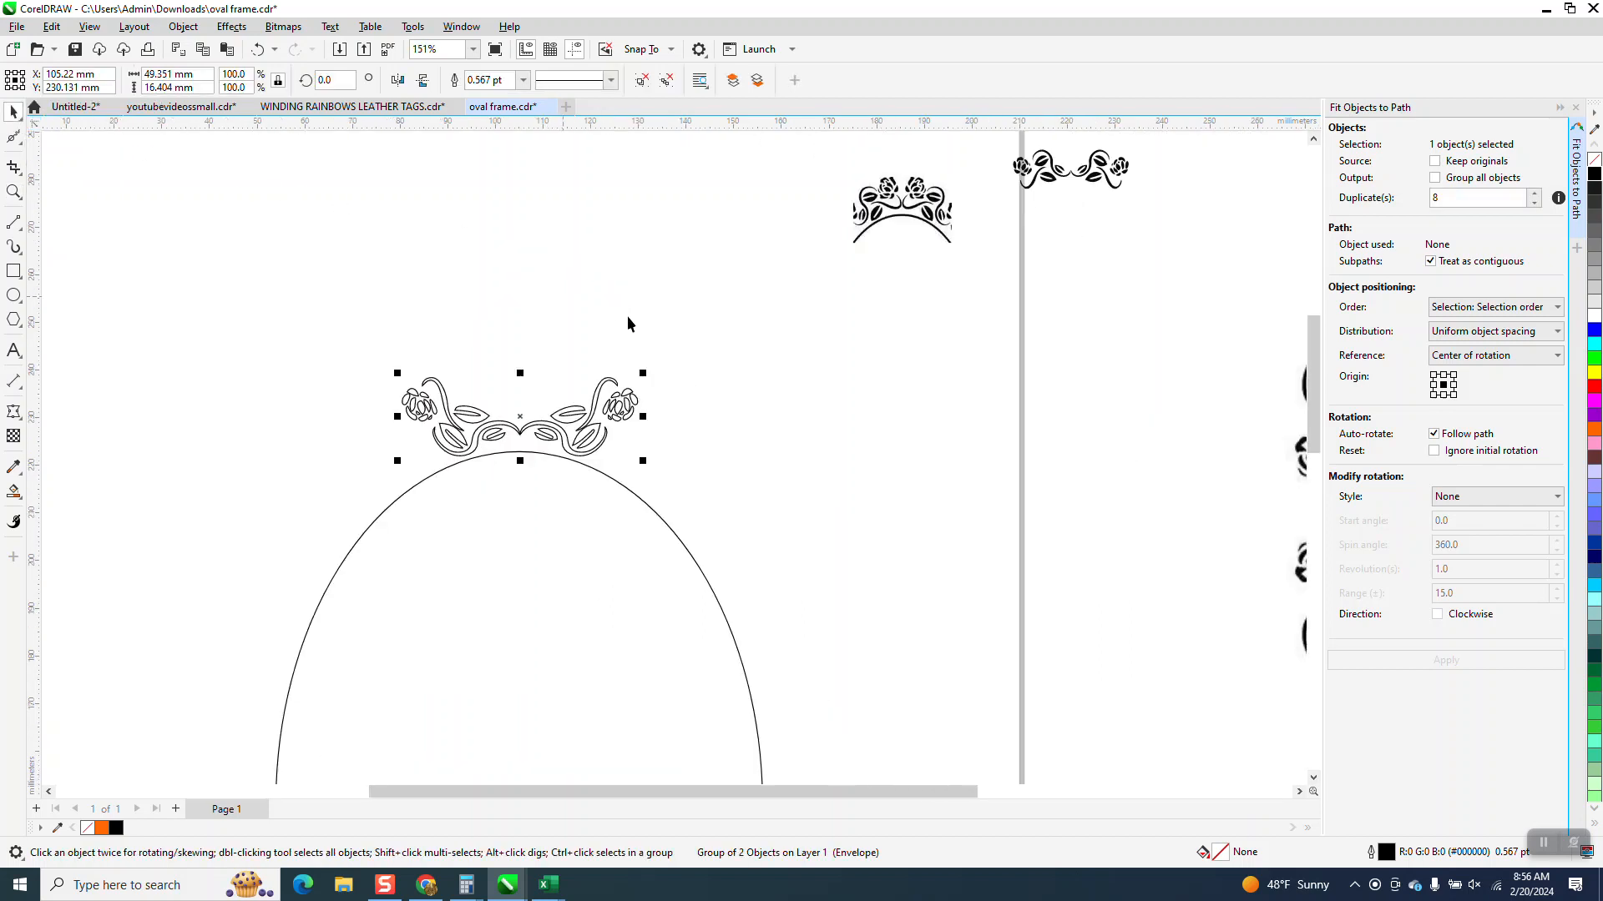
left_click(699, 568, "shift")
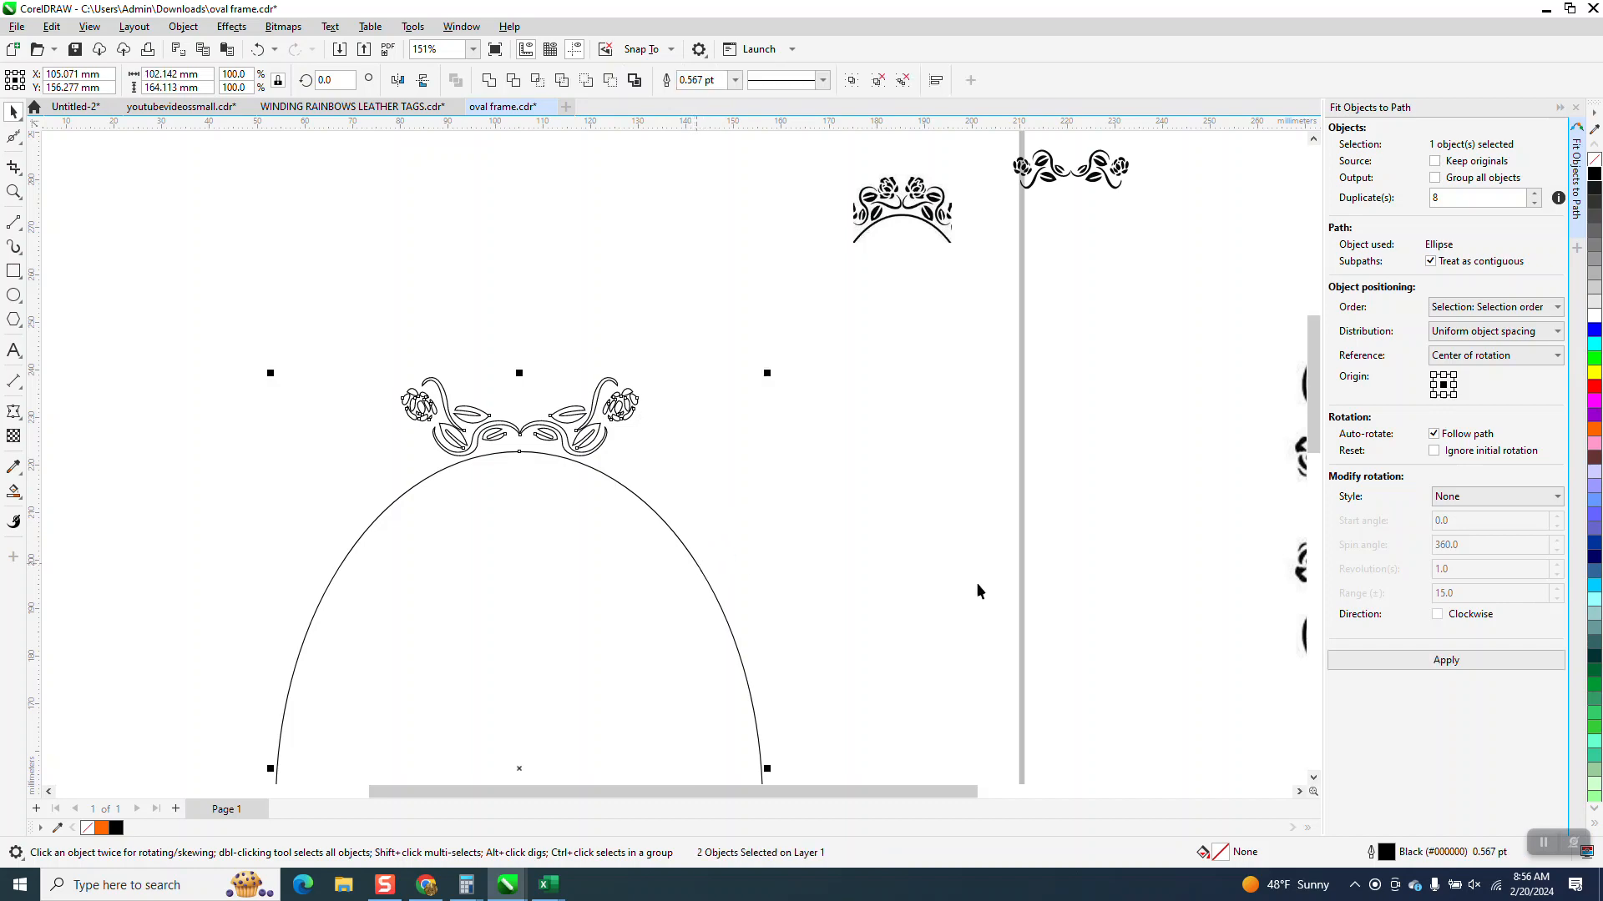
left_click(1444, 661)
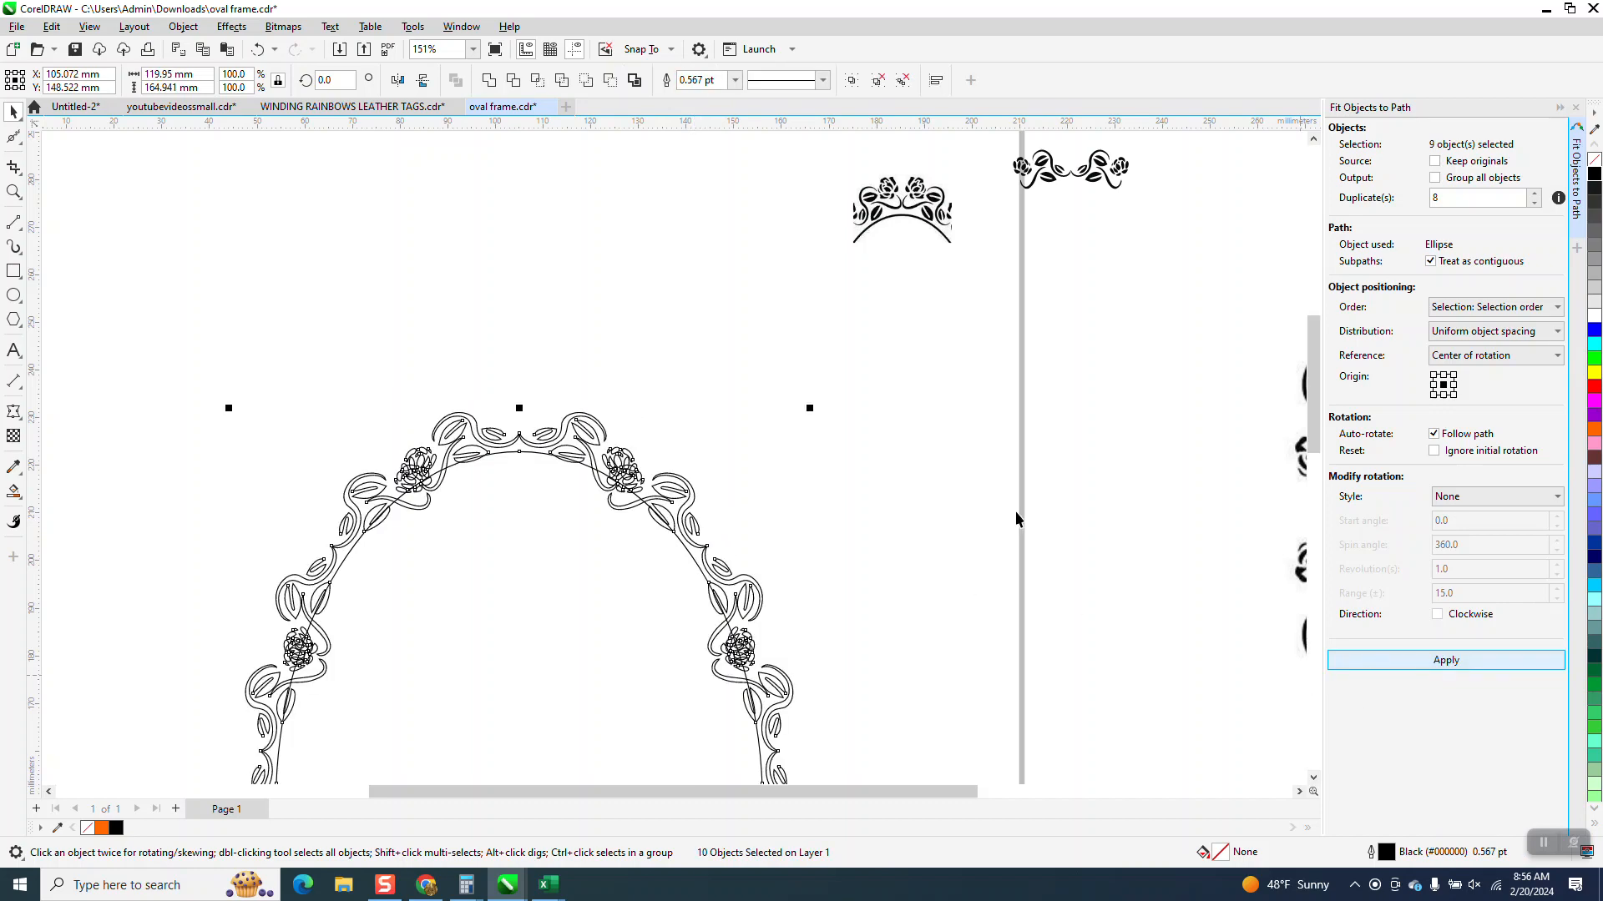
scroll(709, 330, "down", 1)
left_click(14, 192)
left_click_drag(429, 358, 710, 519)
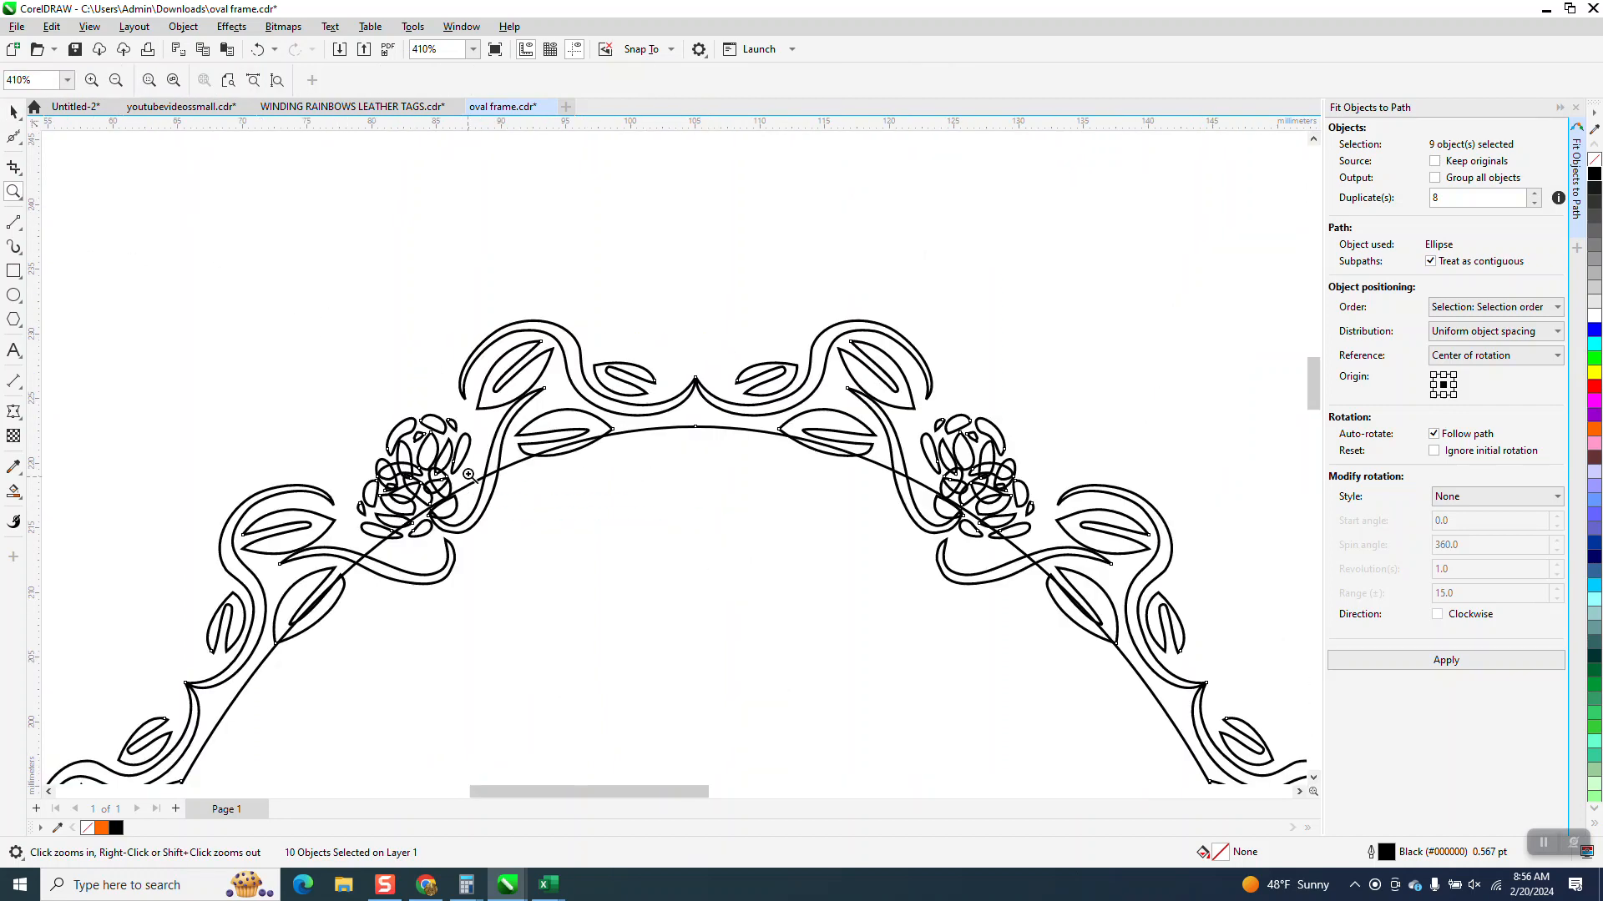
scroll(514, 351, "down", 2)
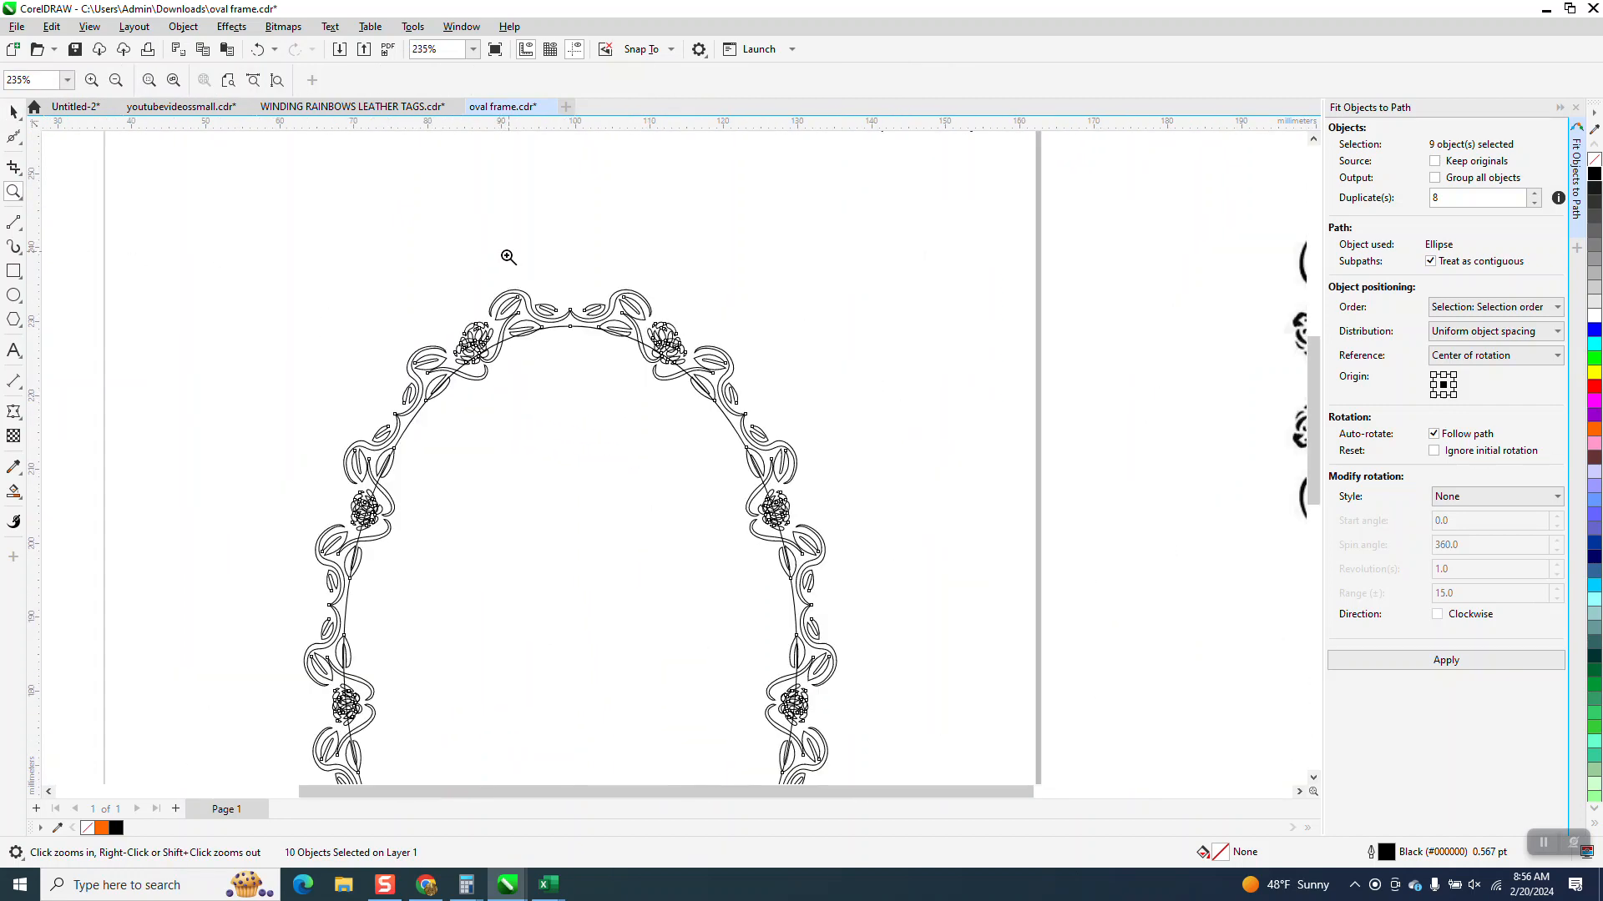
- Weld all the fitted rose ornaments and the oval into one curve and inspect the joined edges up close
scroll(508, 257, "down", 4)
key("space")
left_click_drag(375, 298, 745, 661)
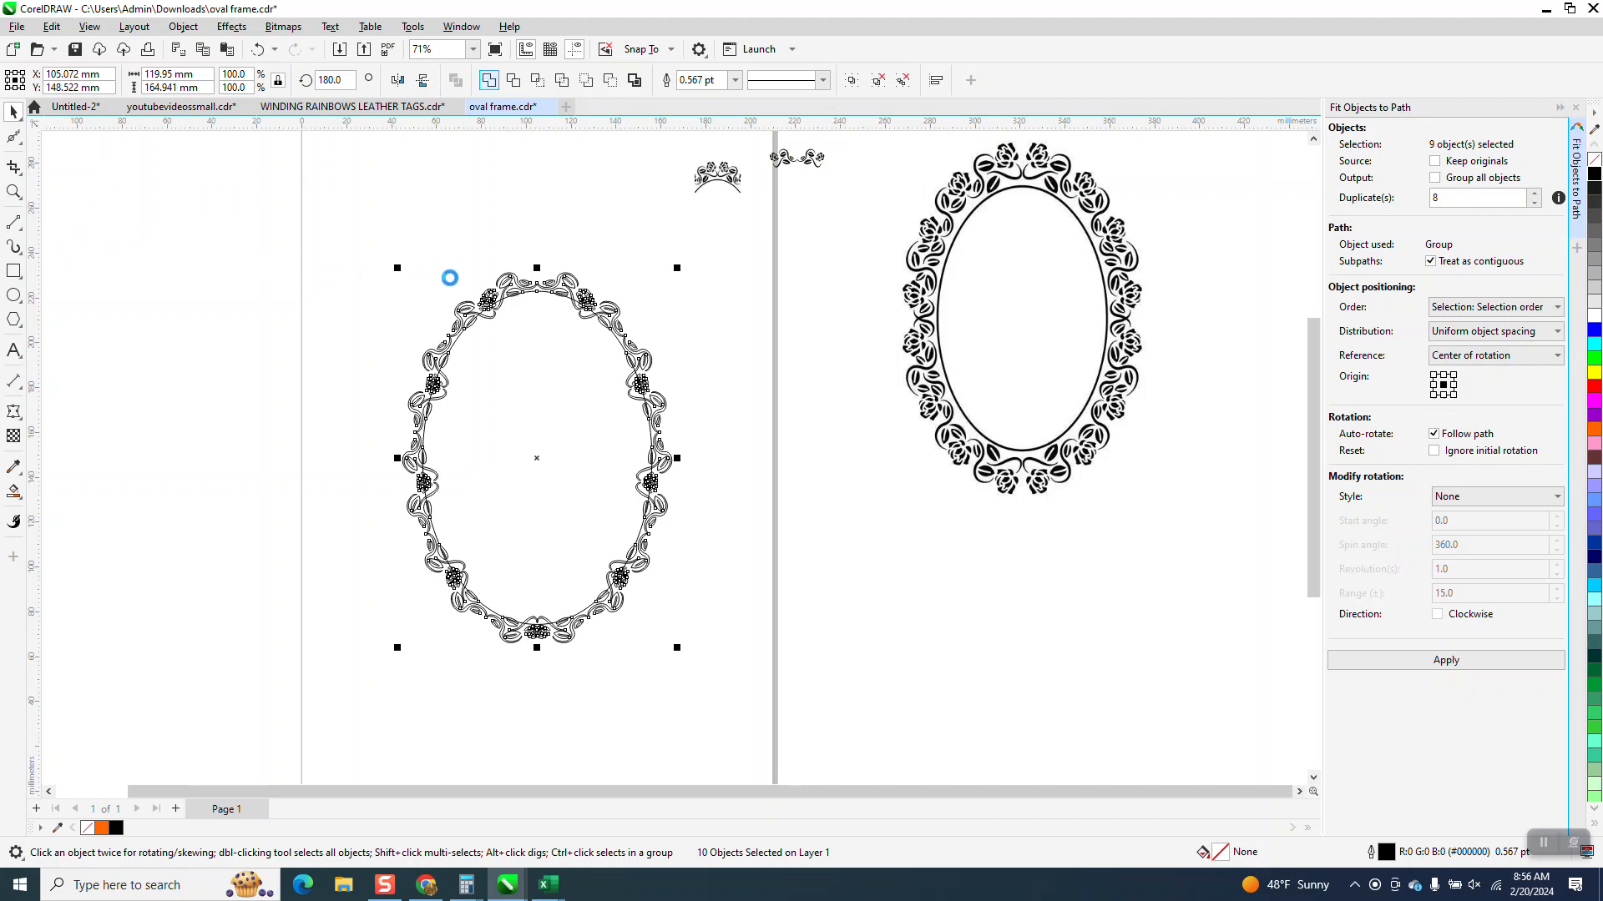
left_click(14, 192)
left_click_drag(455, 296, 578, 337)
scroll(579, 336, "down", 4)
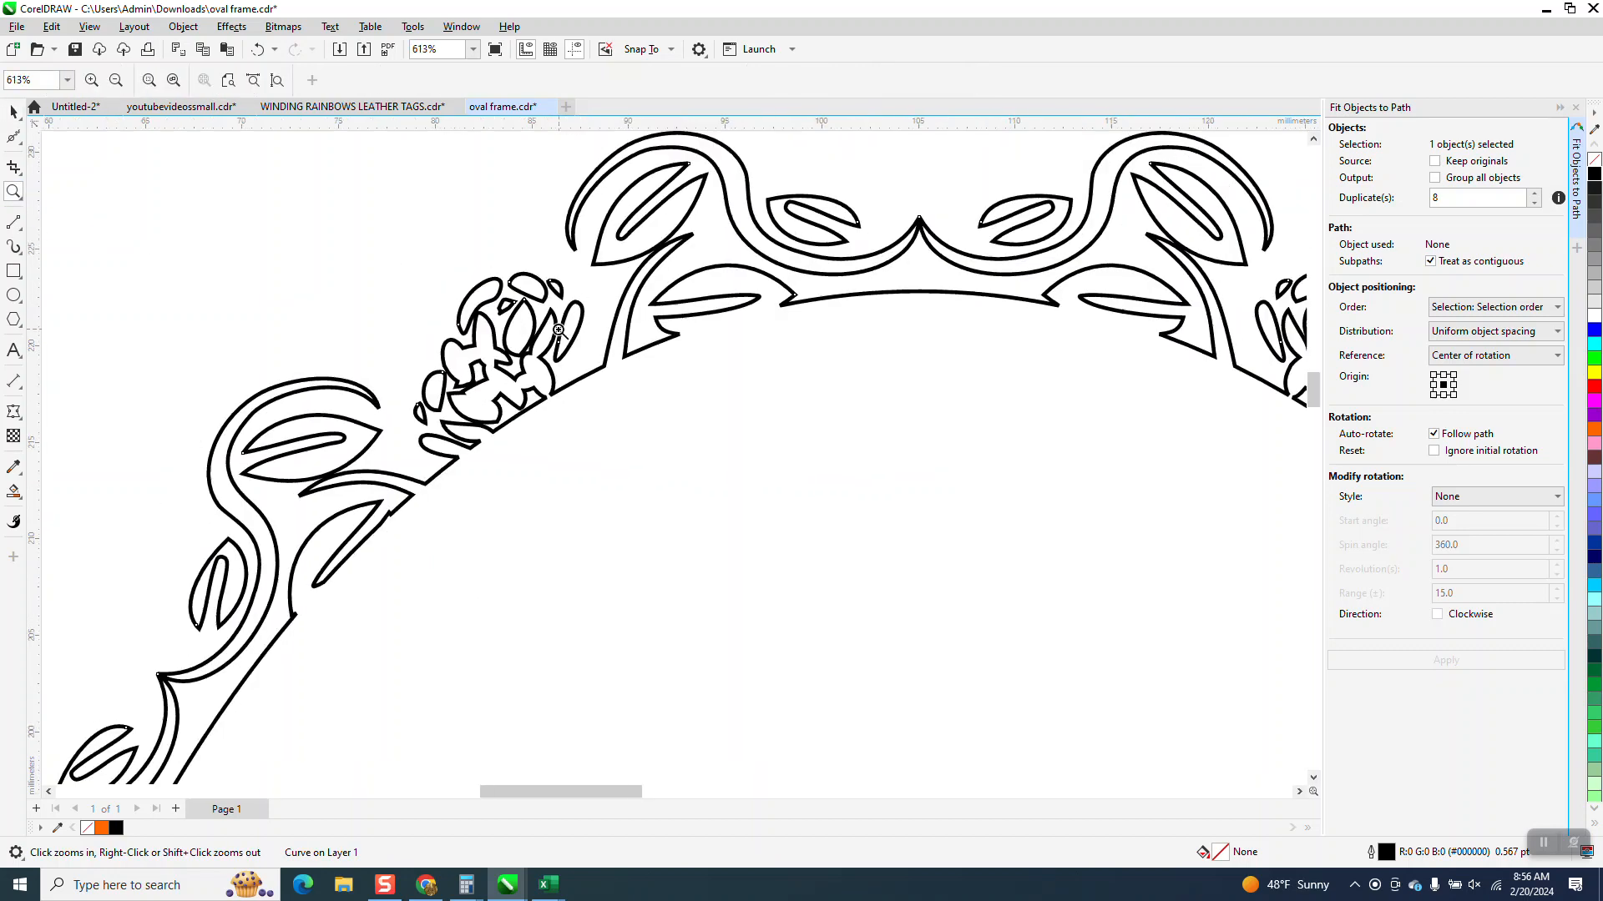
scroll(534, 319, "down", 2)
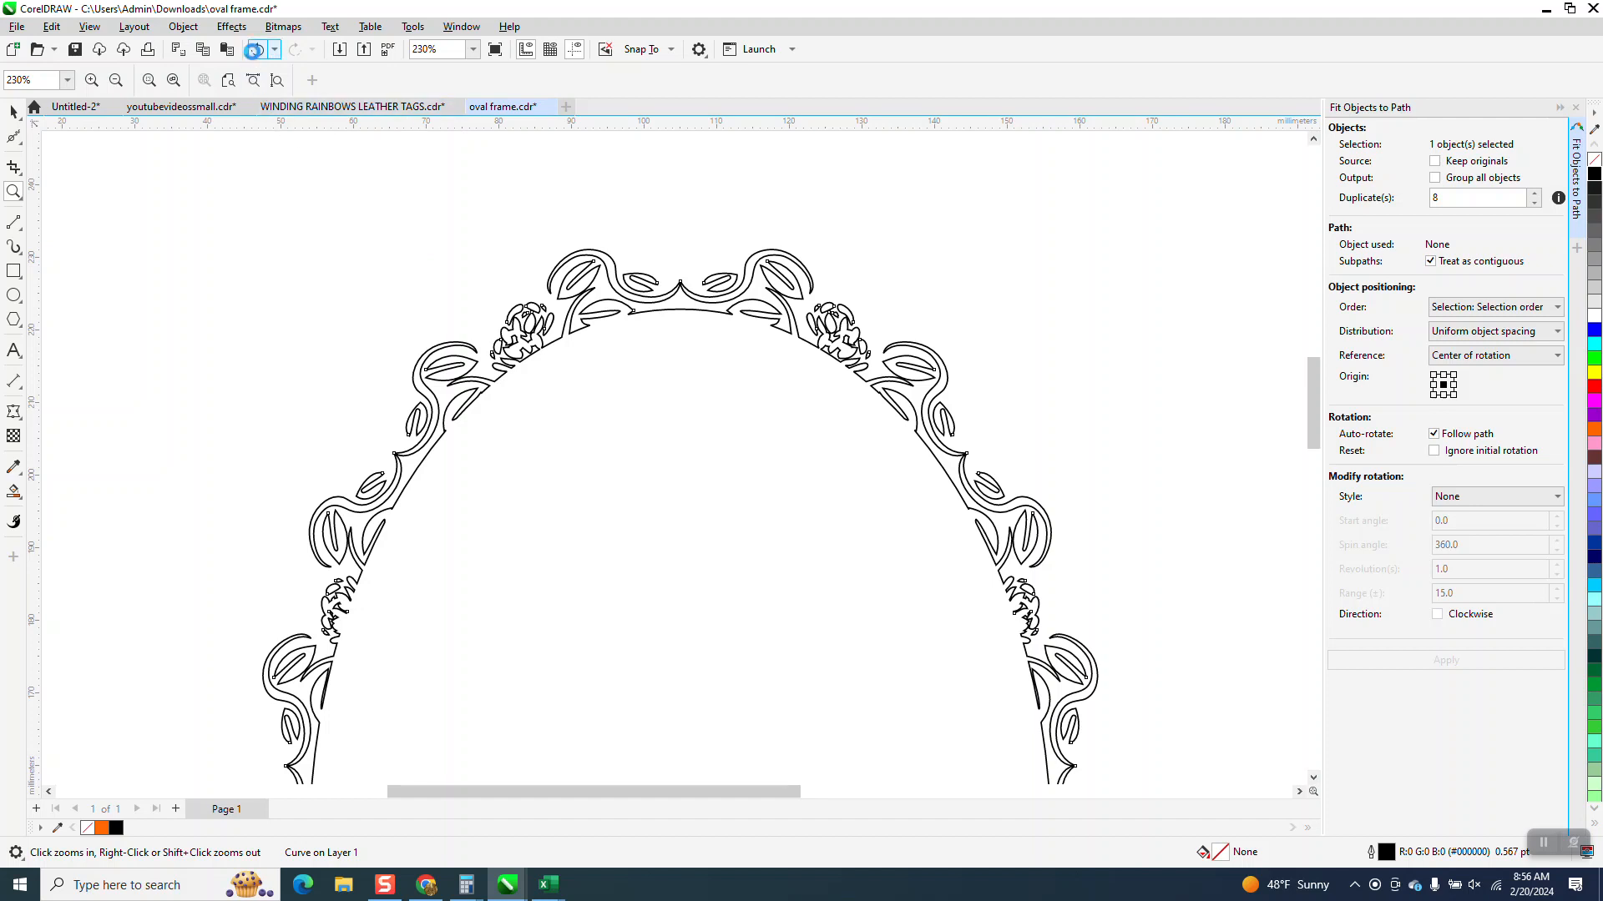
- Undo the weld and the 8-duplicate fitting back to the single outlined rose ornament above the plain oval
left_click(258, 50)
left_click(258, 50)
left_click(258, 50)
left_click(259, 51)
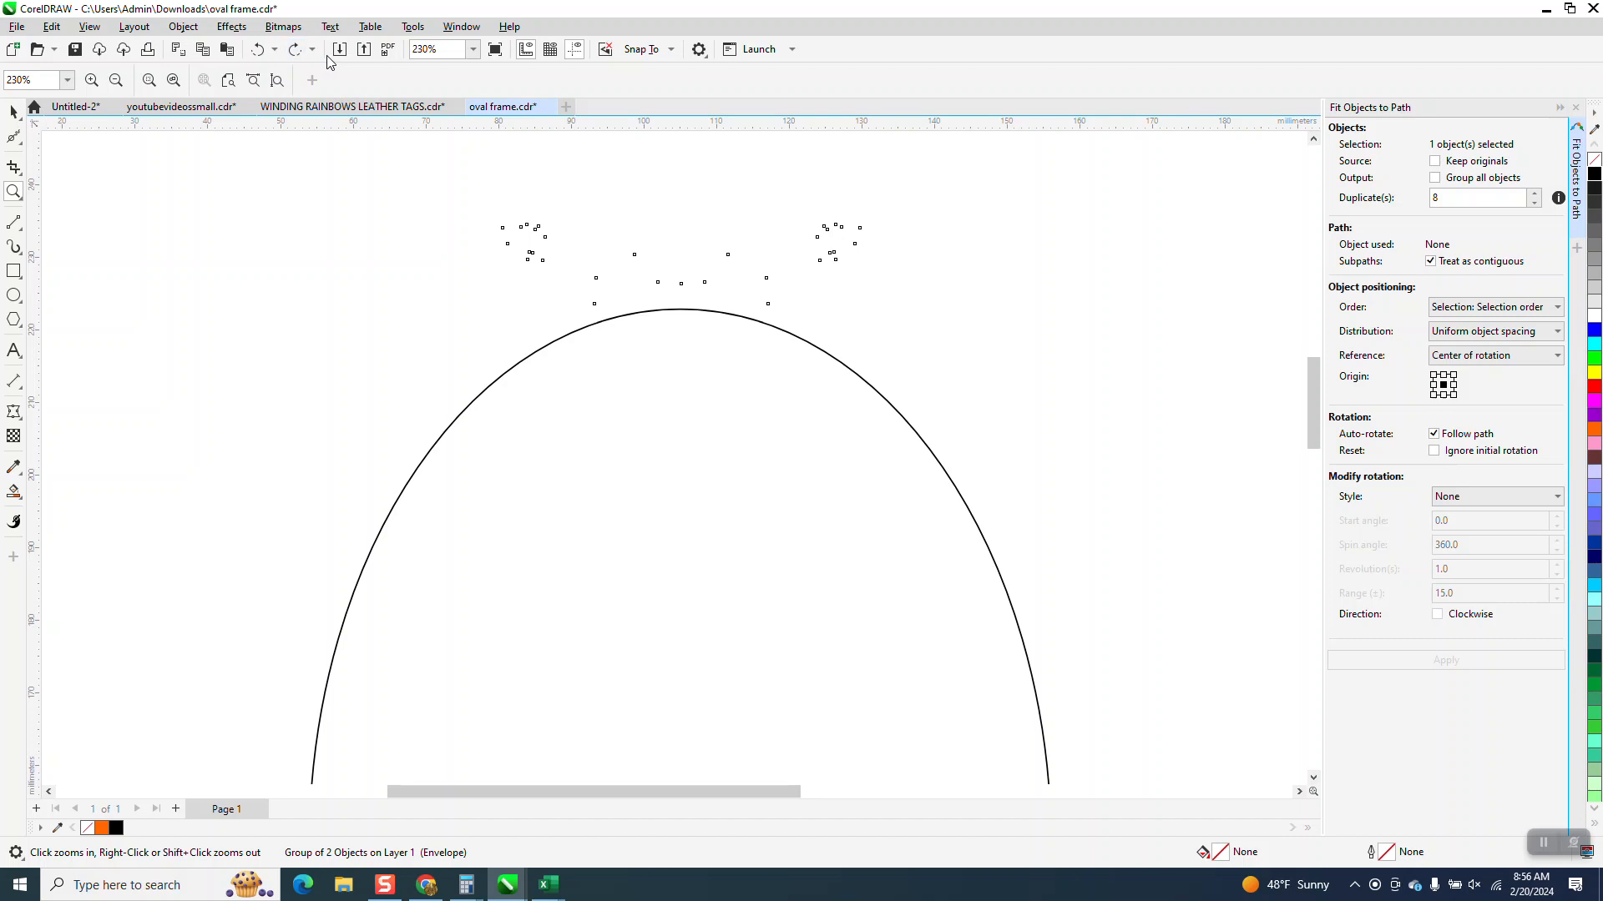
left_click(295, 50)
scroll(801, 233, "down", 2)
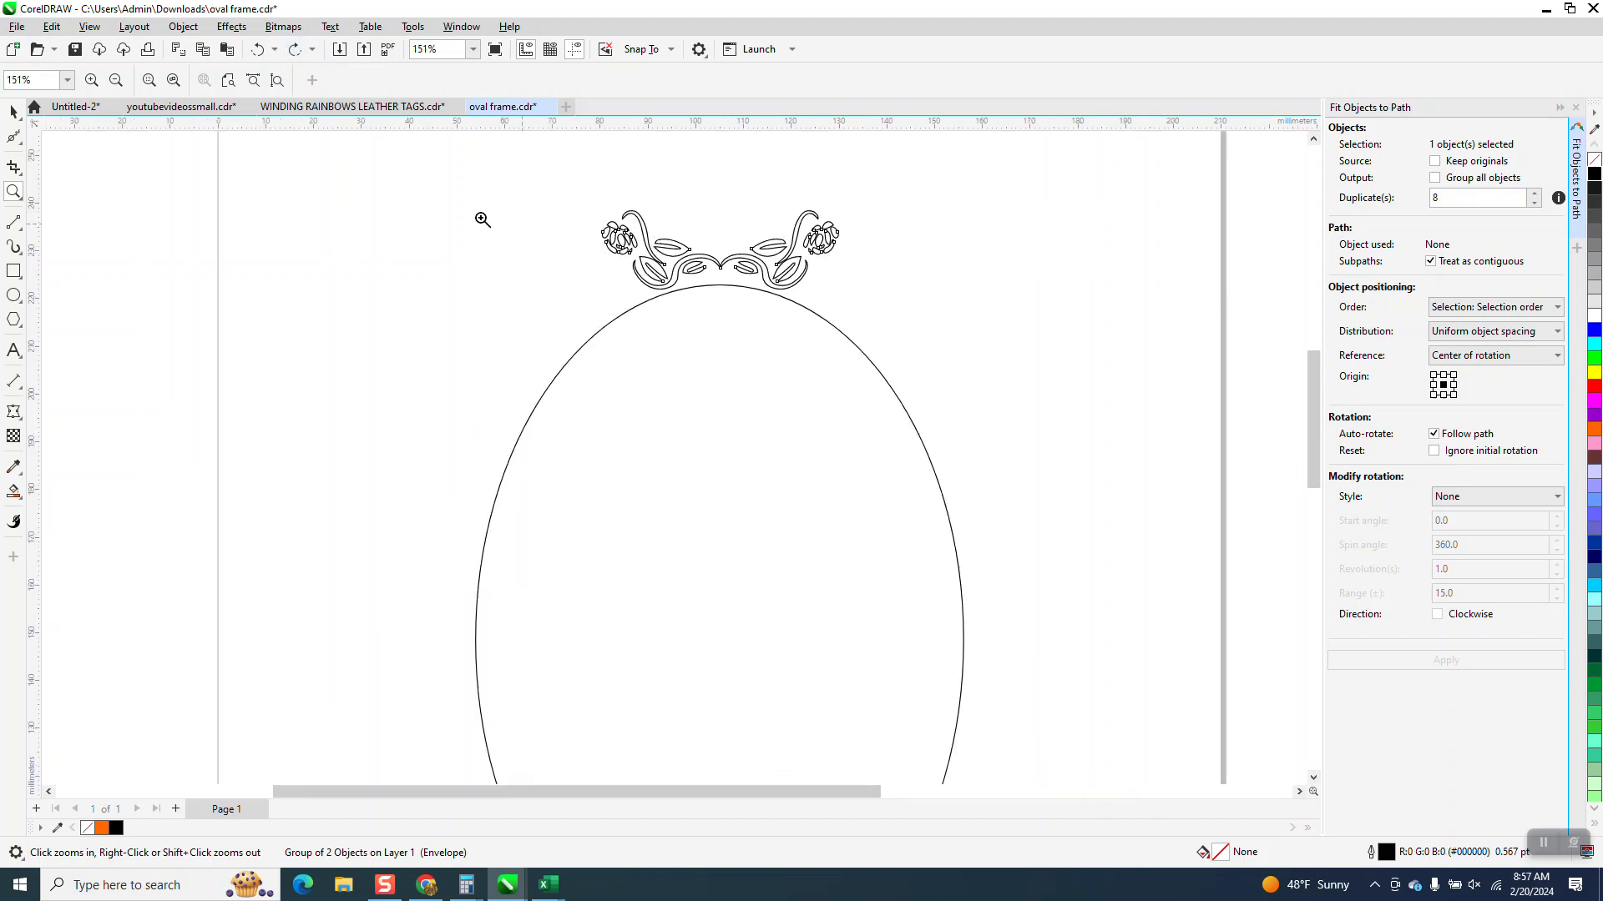
- Fit the outlined rose ornament to the oval with 7 duplicates, uniform object spacing and rotation following the path
left_click(14, 111)
left_click(822, 241)
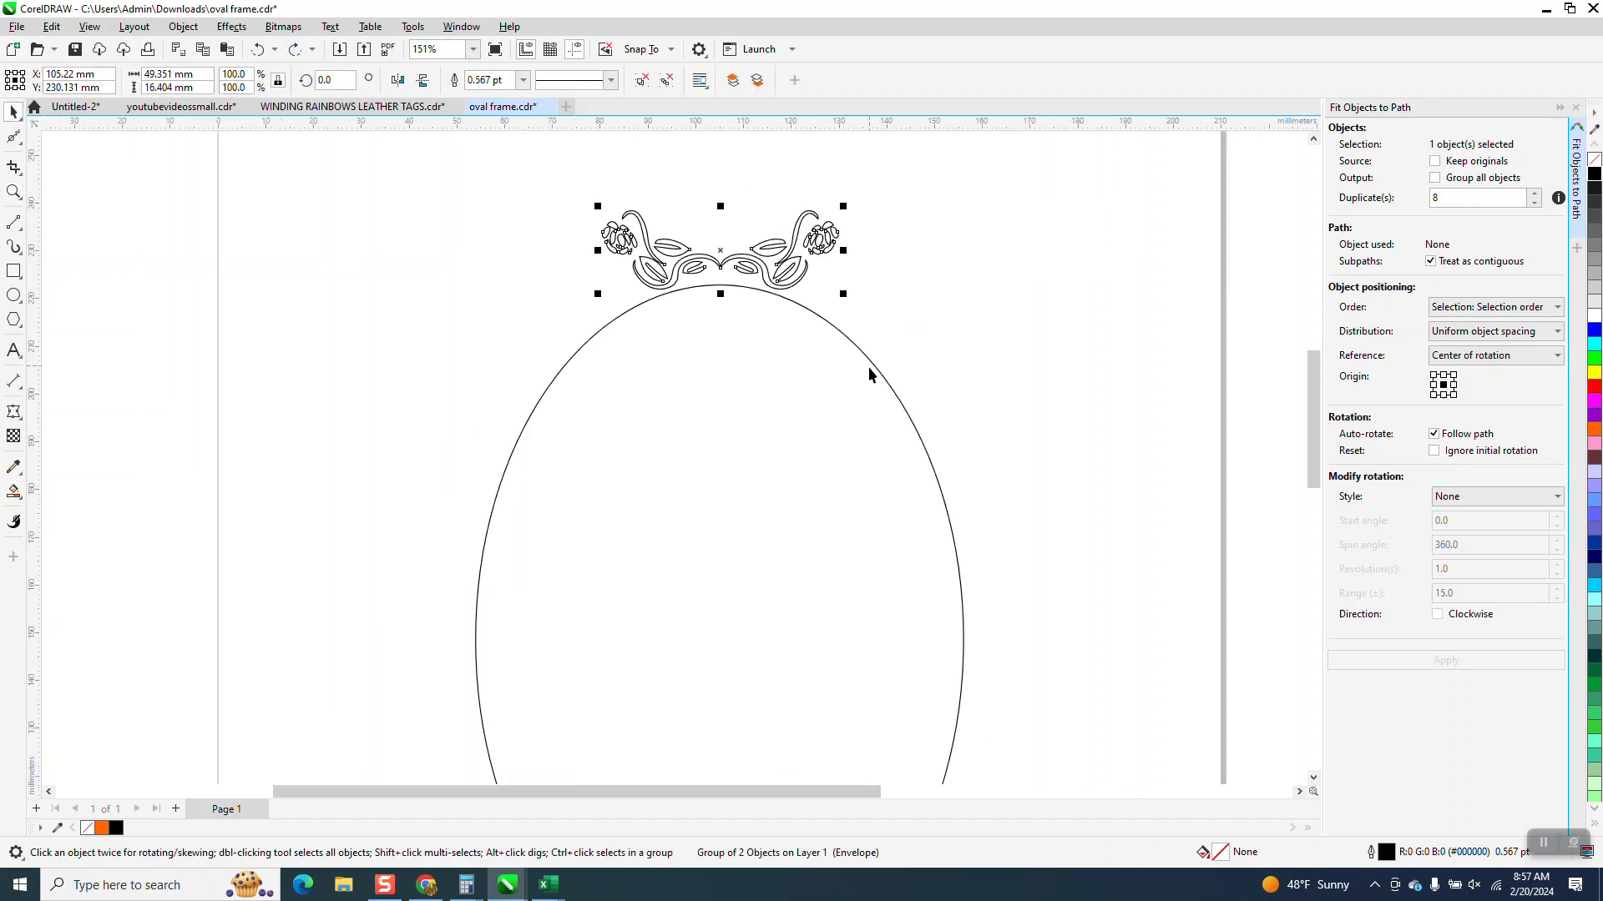
left_click(893, 395, "shift")
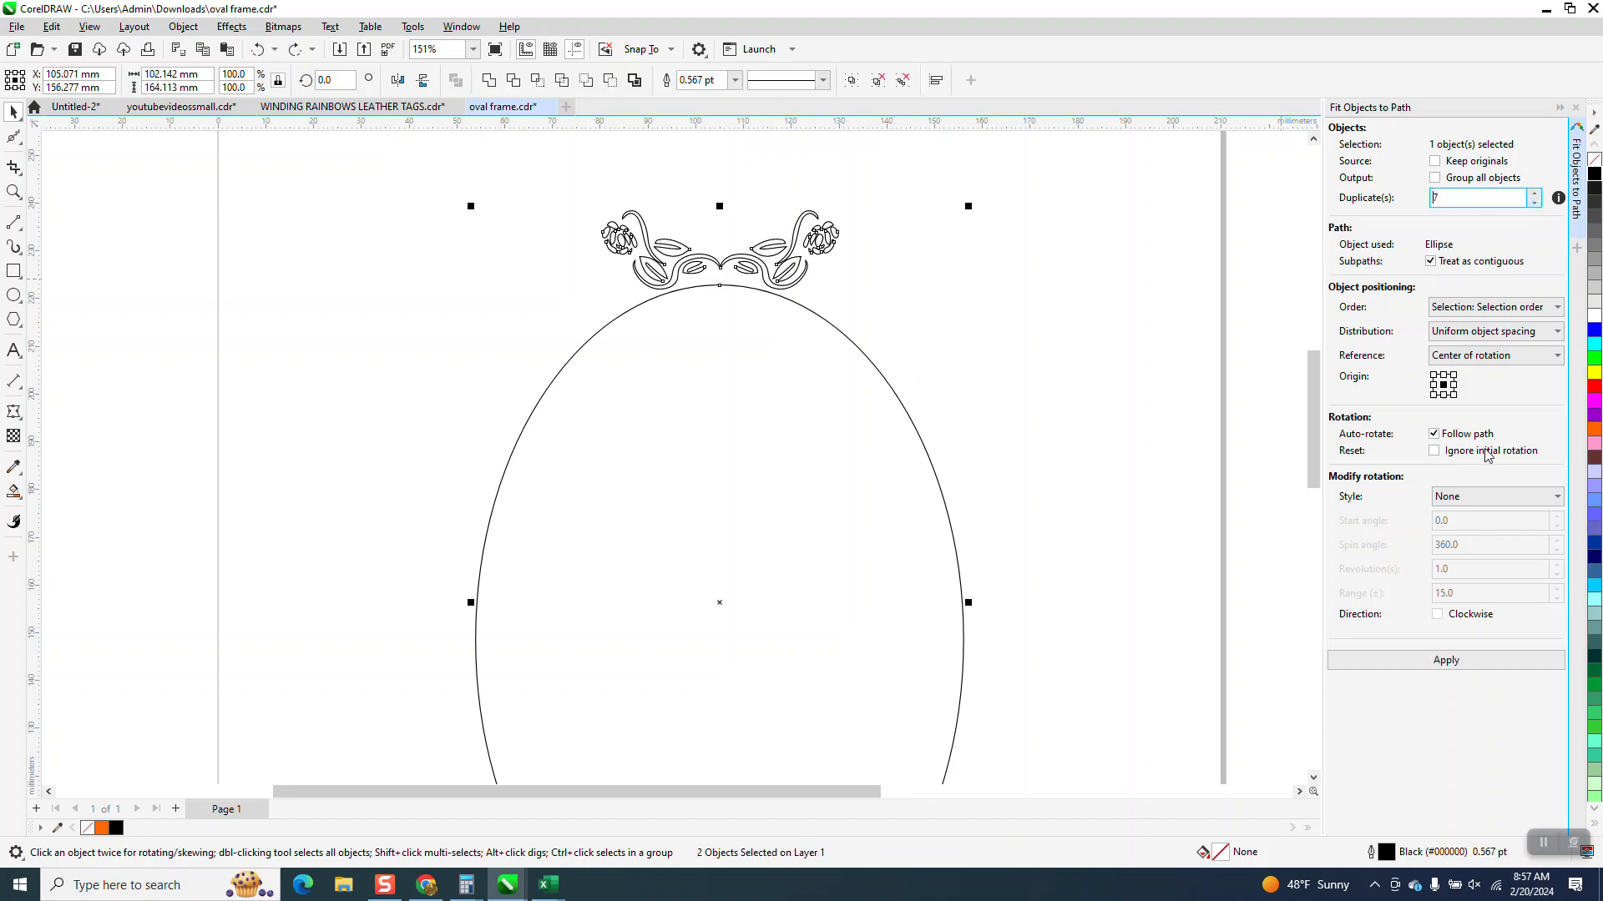
left_click(1452, 662)
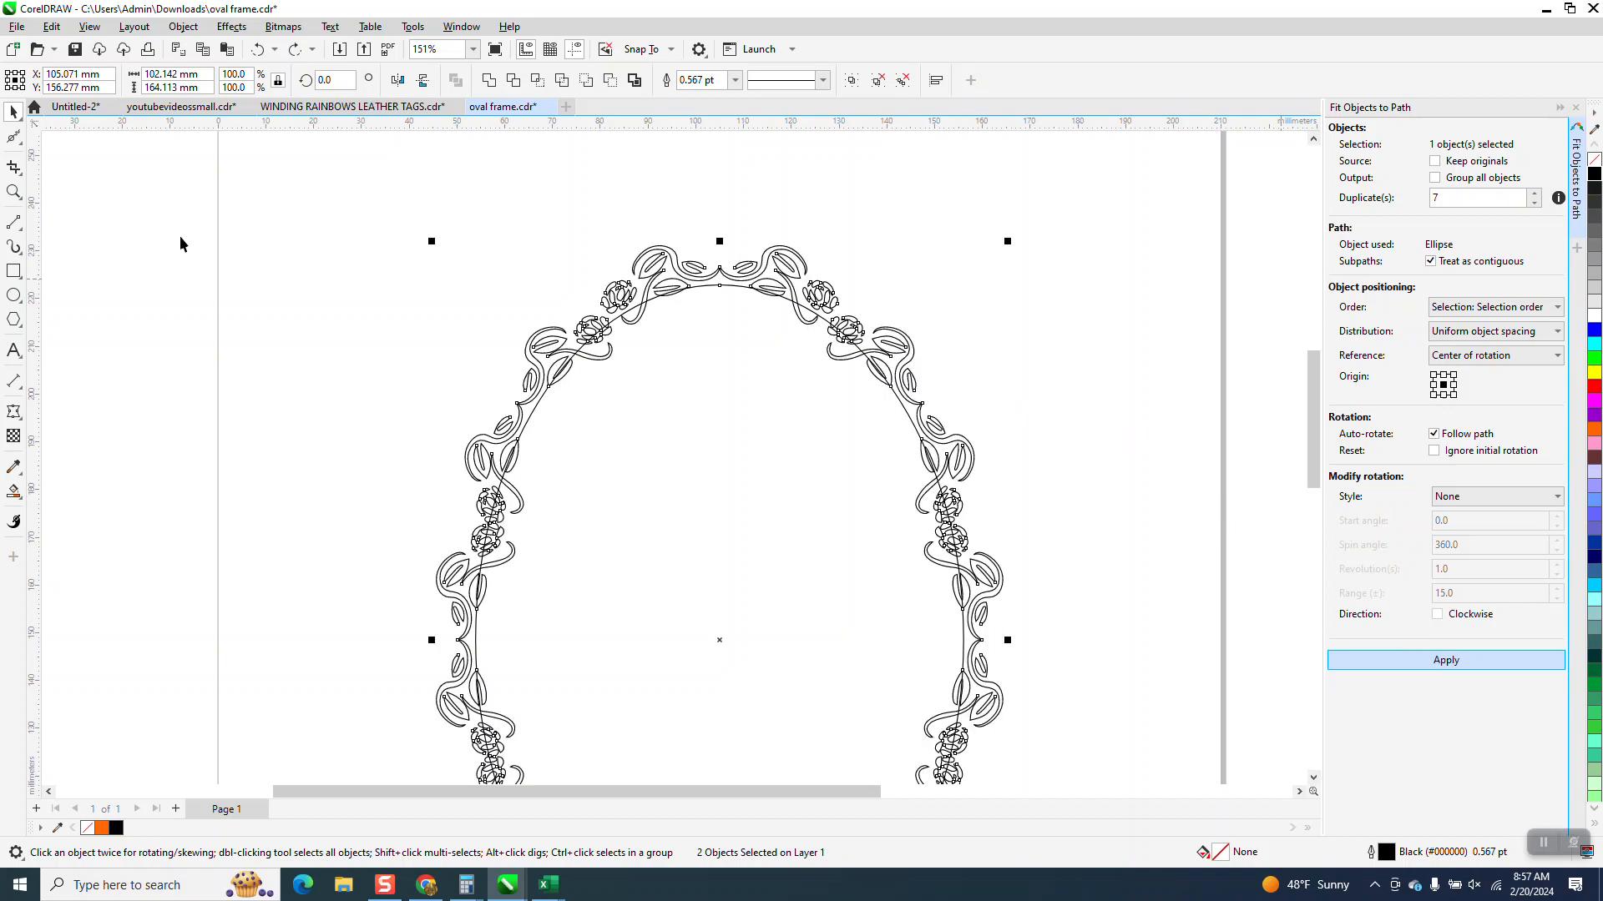
left_click(14, 192)
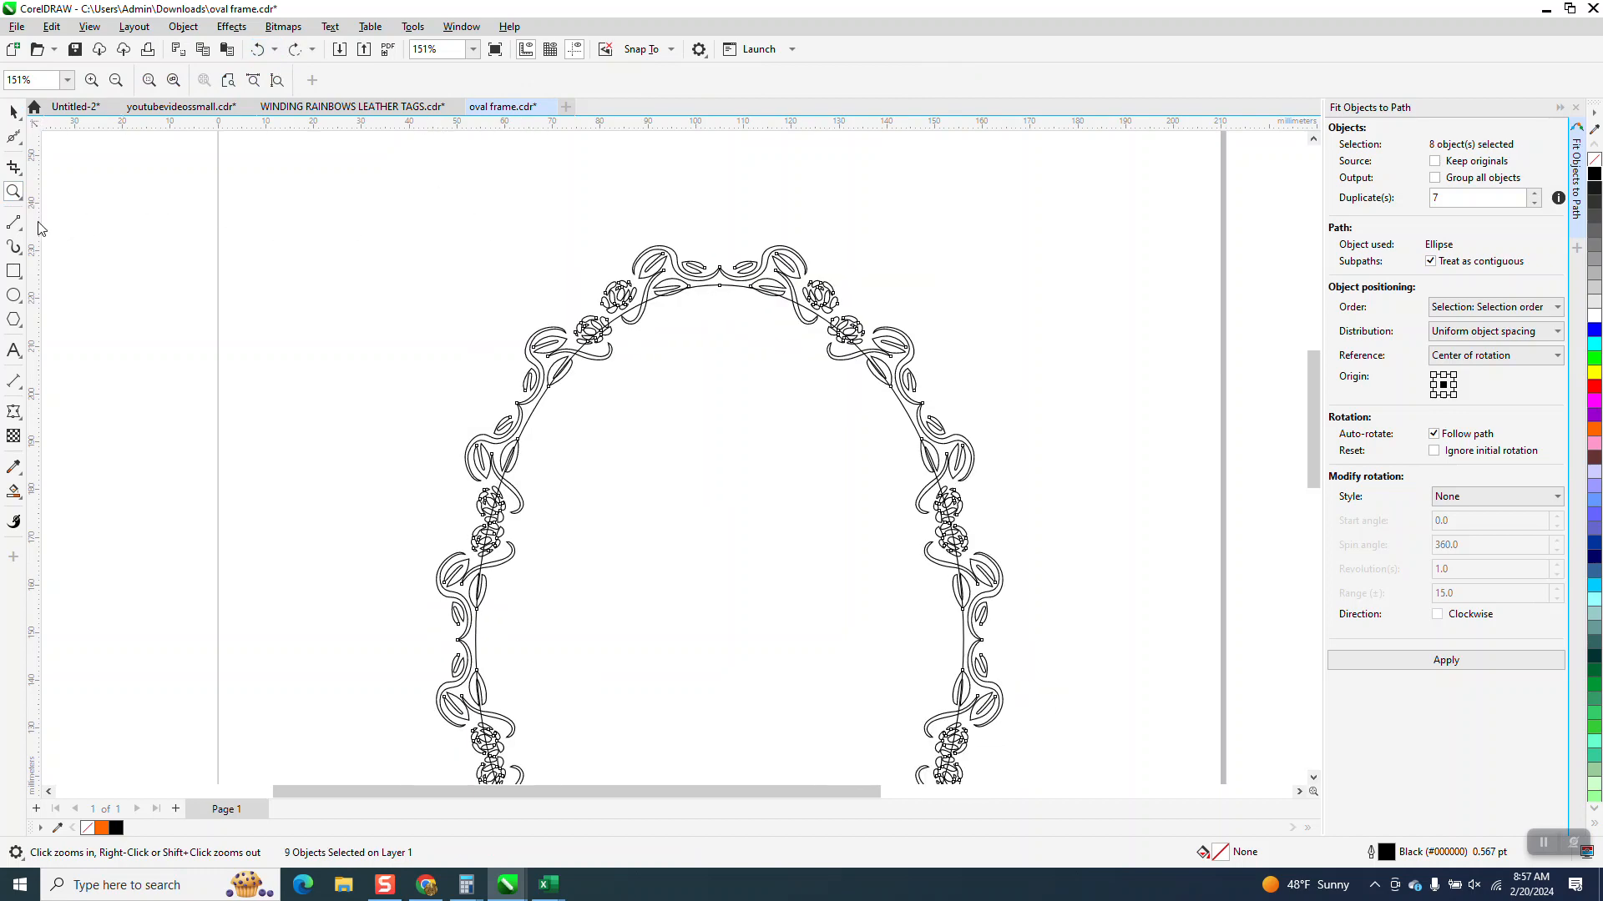
left_click_drag(591, 237, 855, 399)
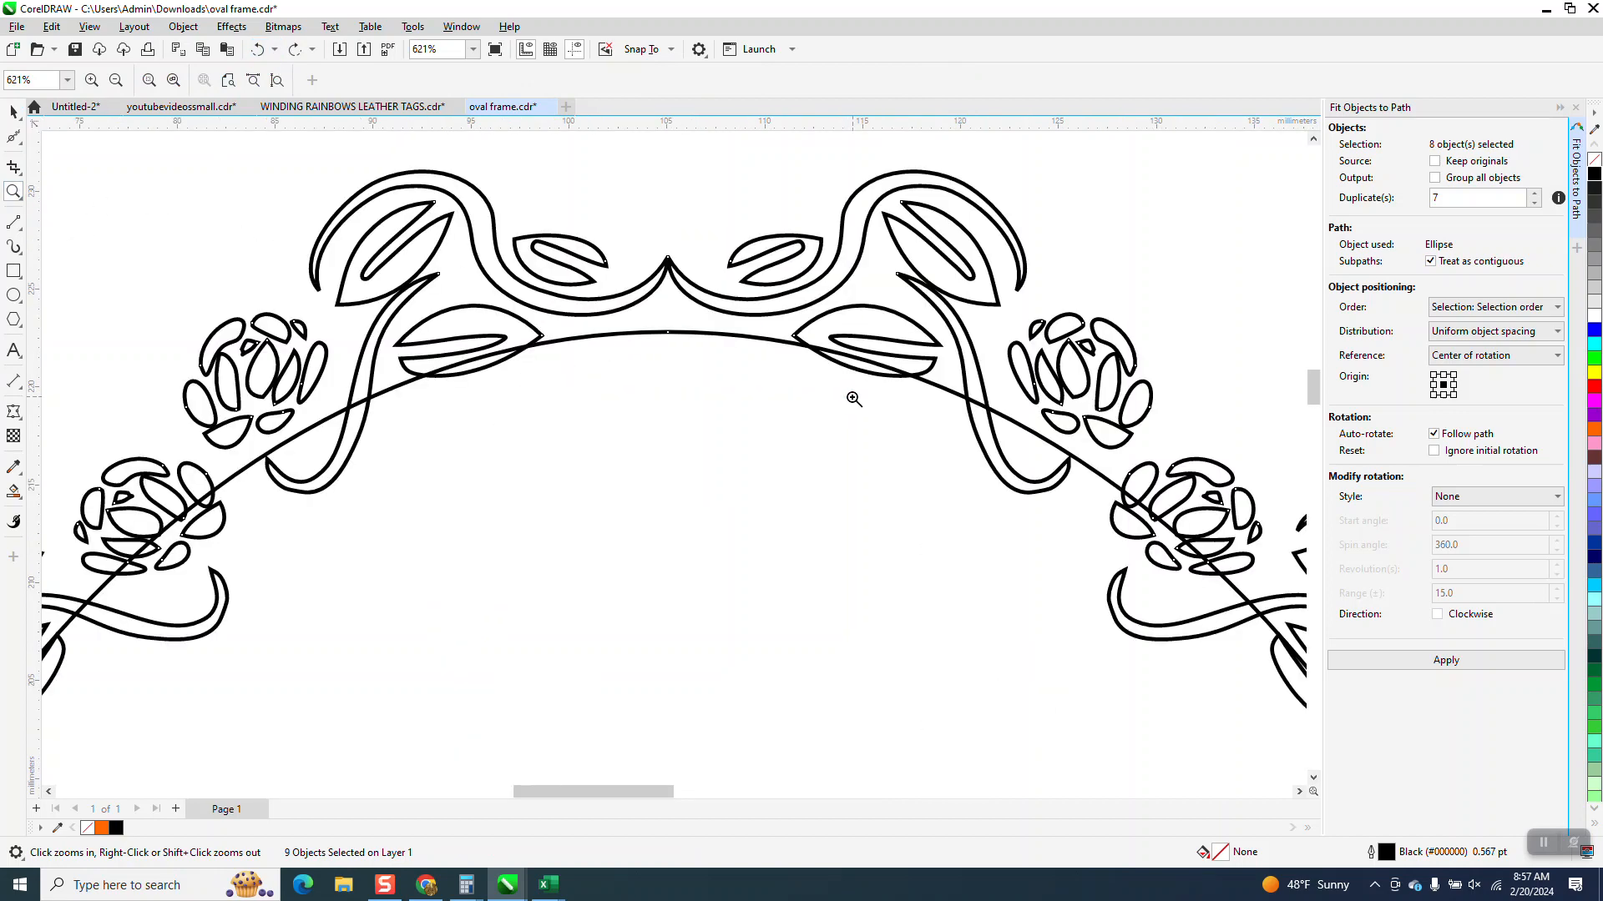
scroll(634, 307, "down", 5)
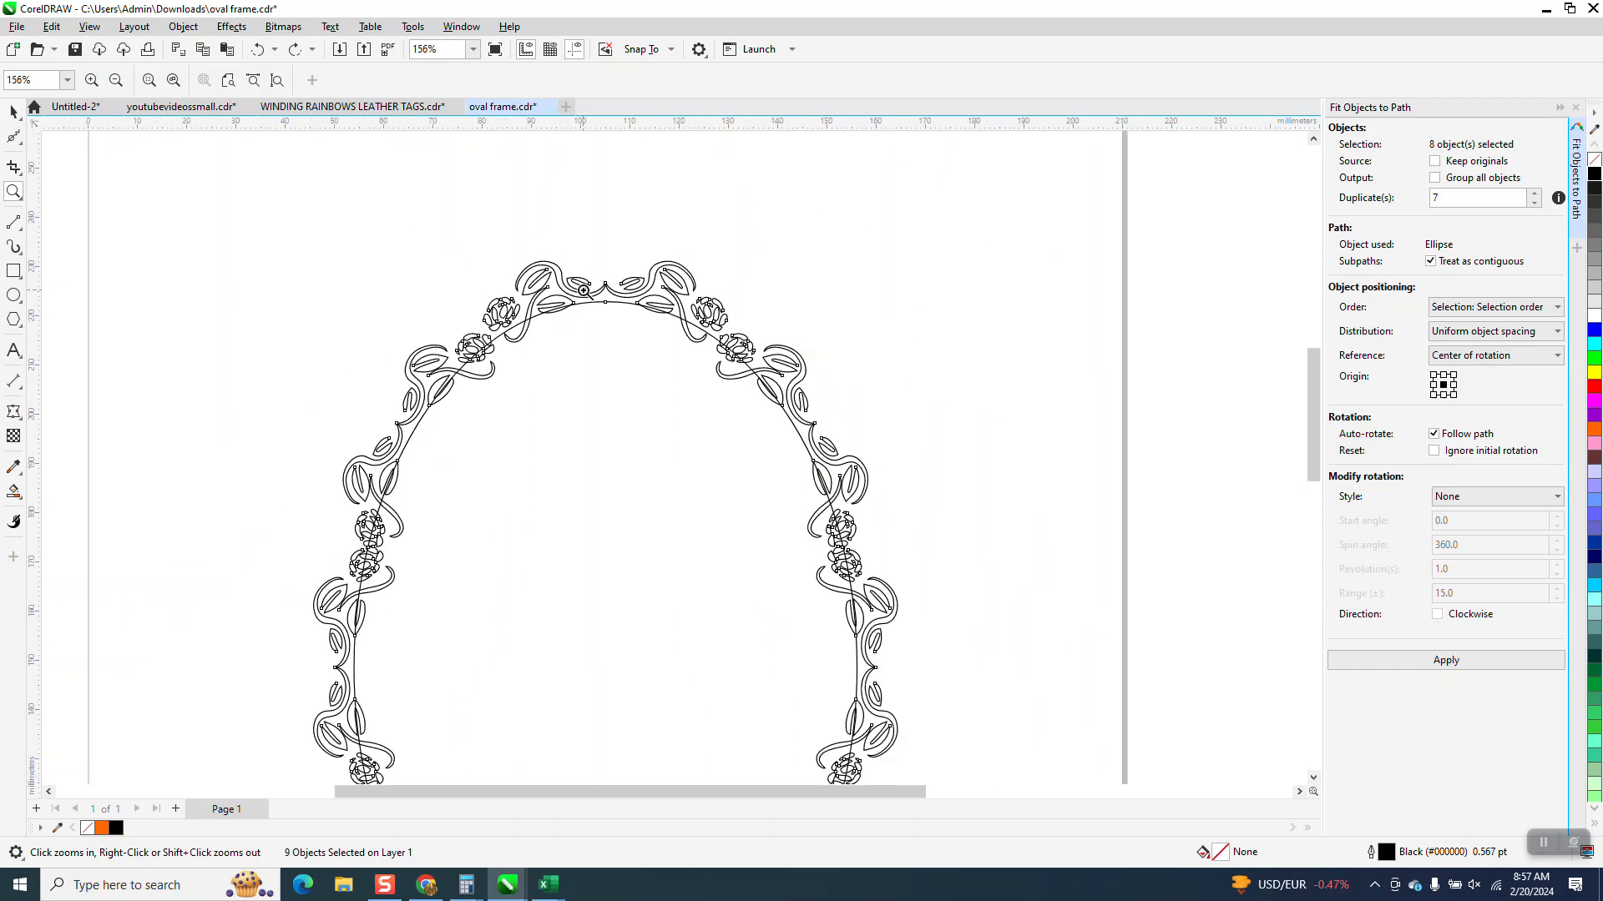
- Fill the fitted rose ornaments and the oval with black and inspect the frame against the reference
scroll(583, 290, "down", 1)
left_click(14, 111)
scroll(370, 203, "down", 1)
scroll(369, 203, "down", 3)
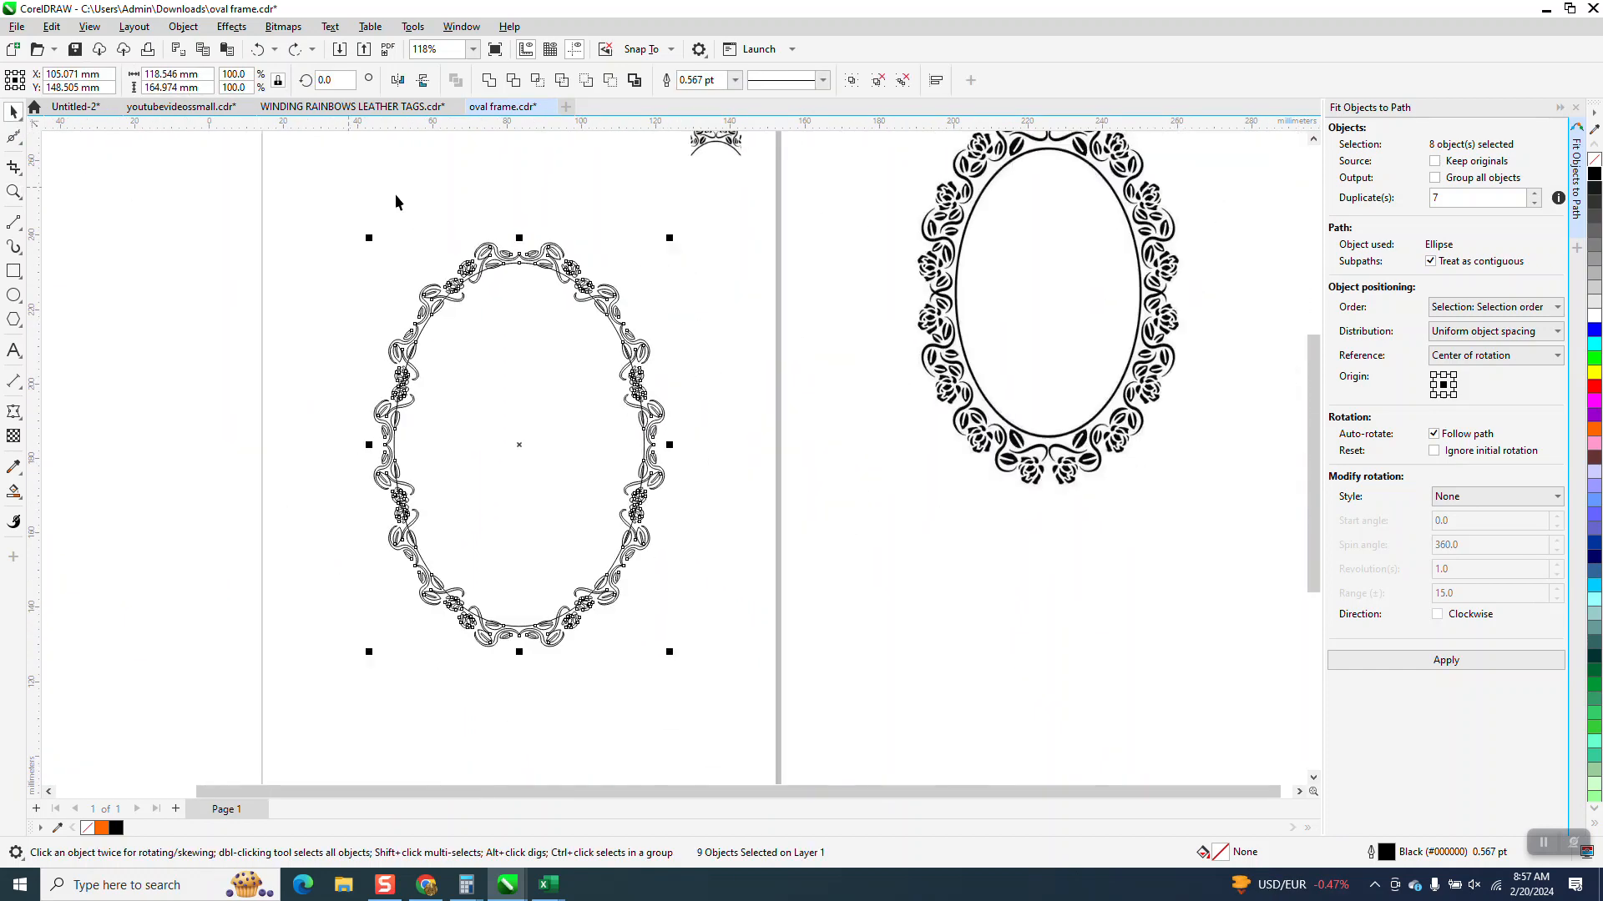
left_click(1594, 175)
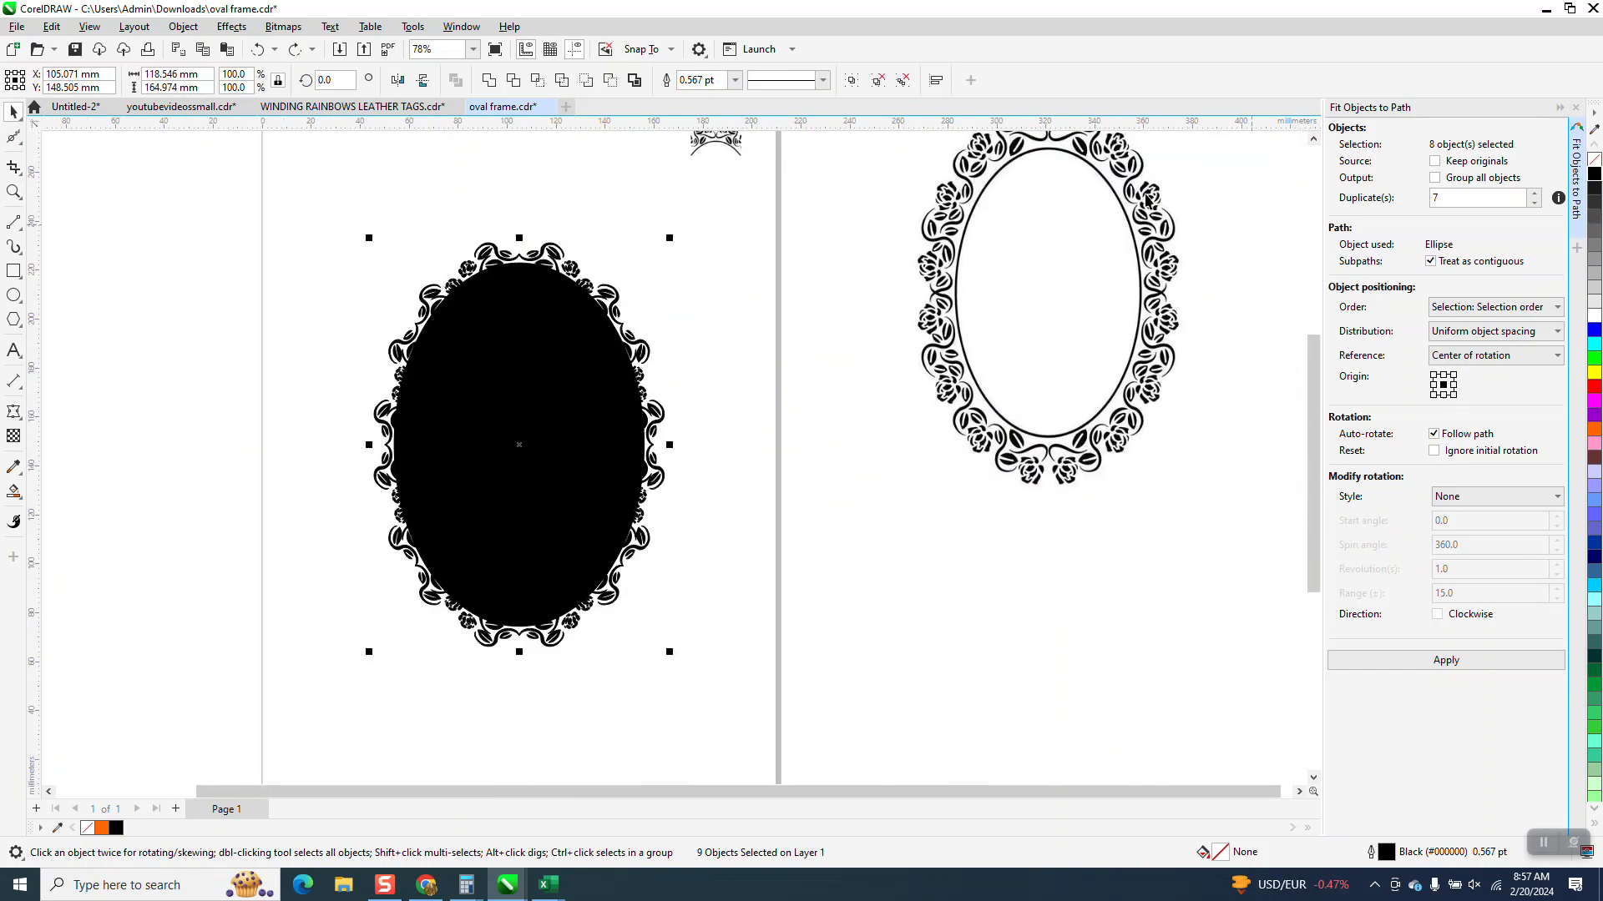
left_click(13, 191)
left_click_drag(361, 227, 721, 396)
scroll(664, 347, "down", 2)
scroll(665, 347, "down", 3)
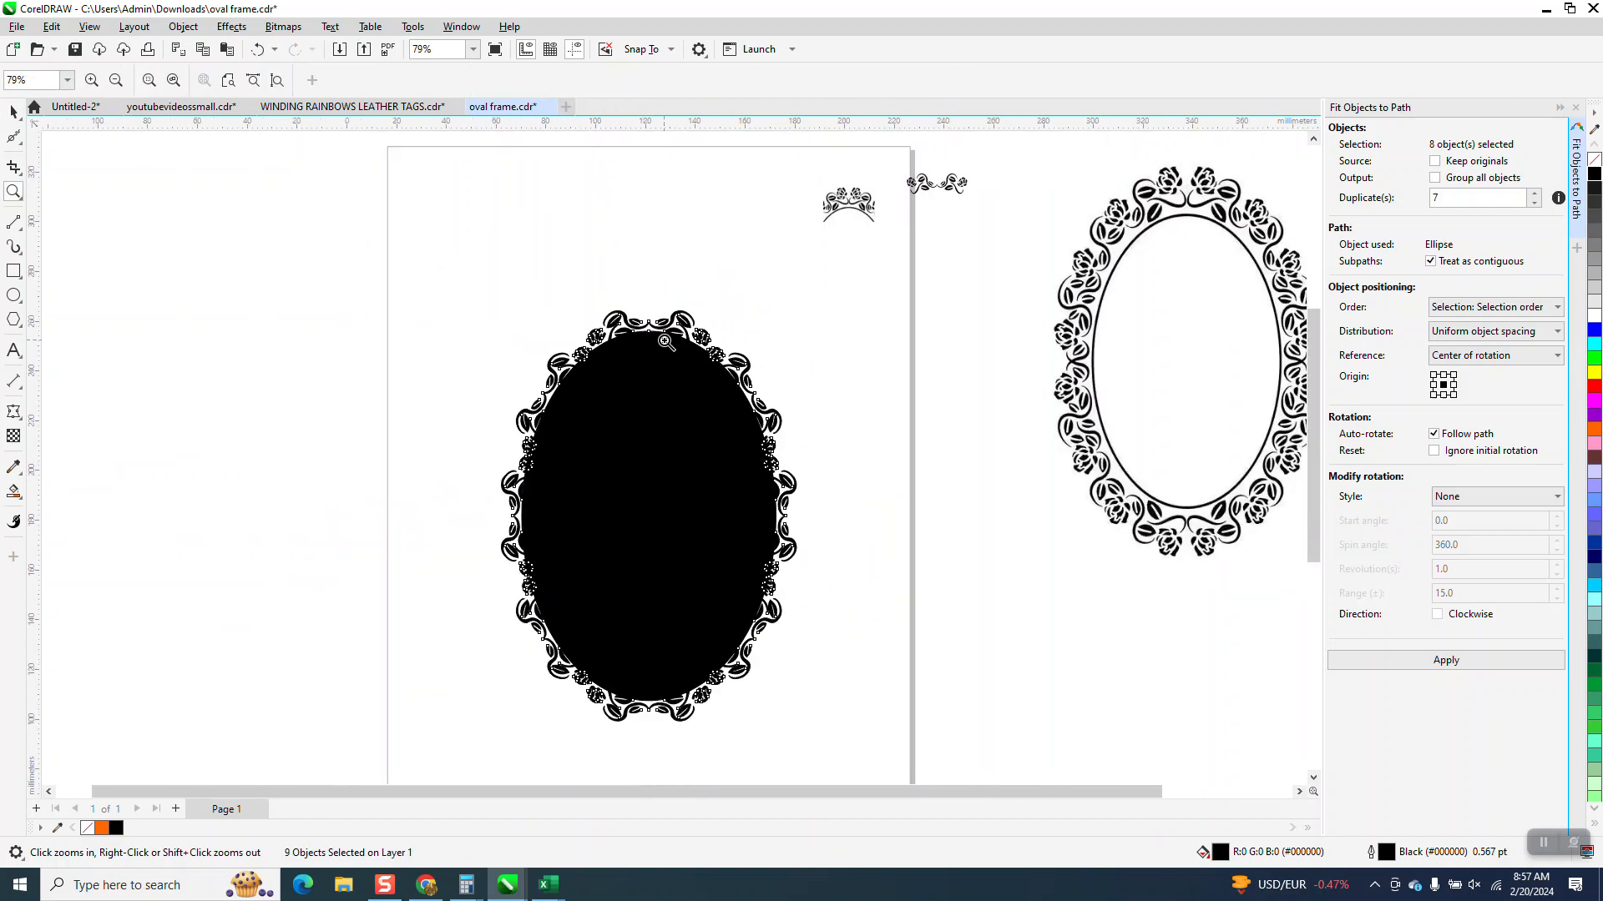